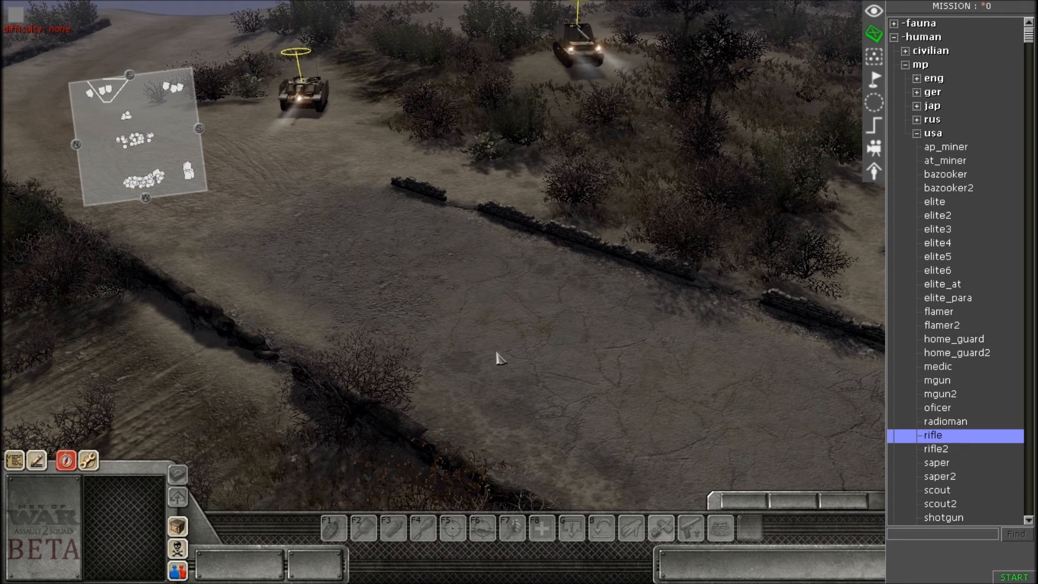
pyautogui.moveTo(504, 350); pyautogui.dragTo(486, 343, button='middle')
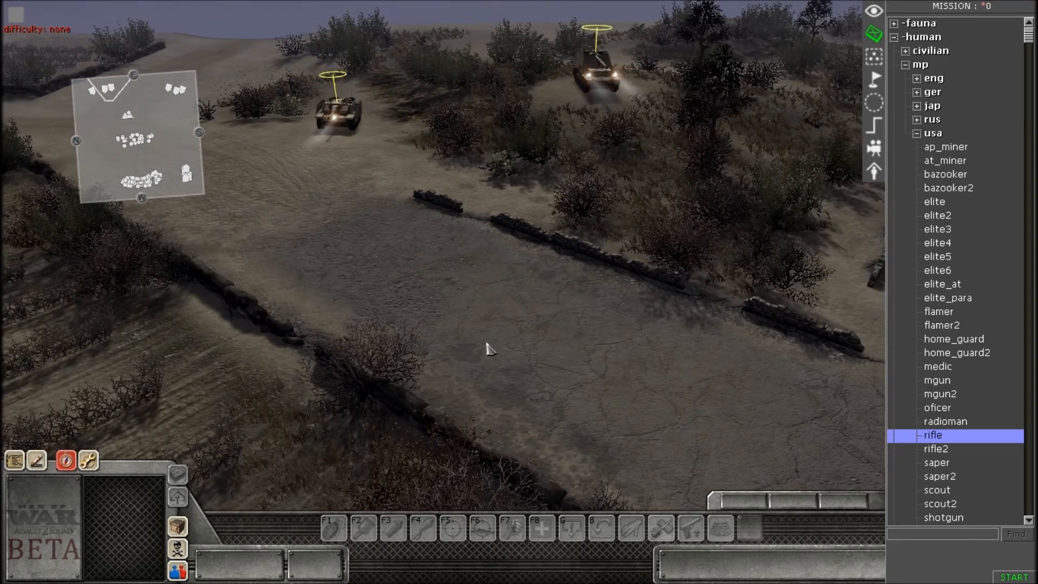
pyautogui.scroll(1, 486, 344)
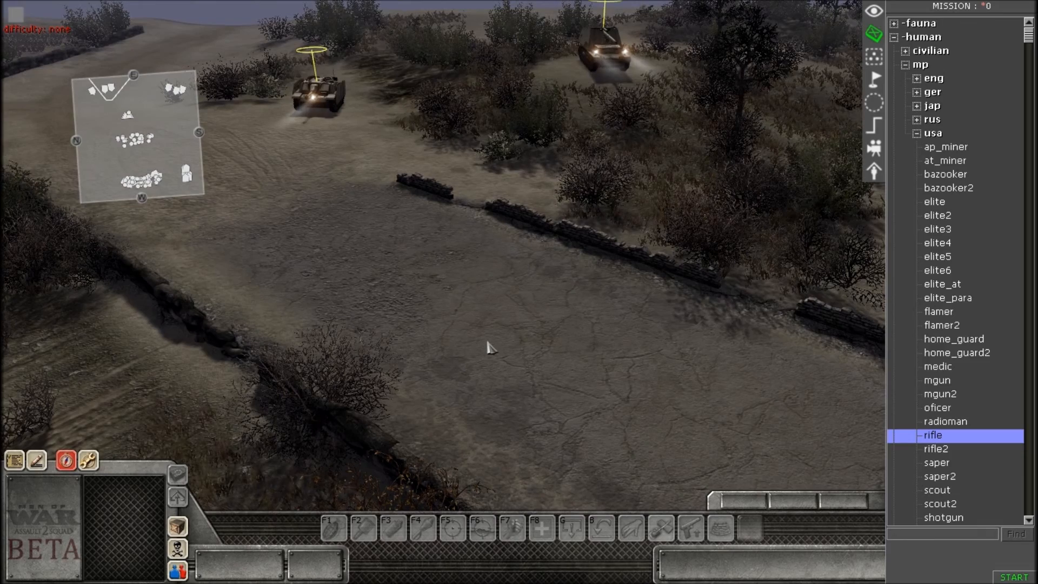
pyautogui.scroll(-3, 490, 347)
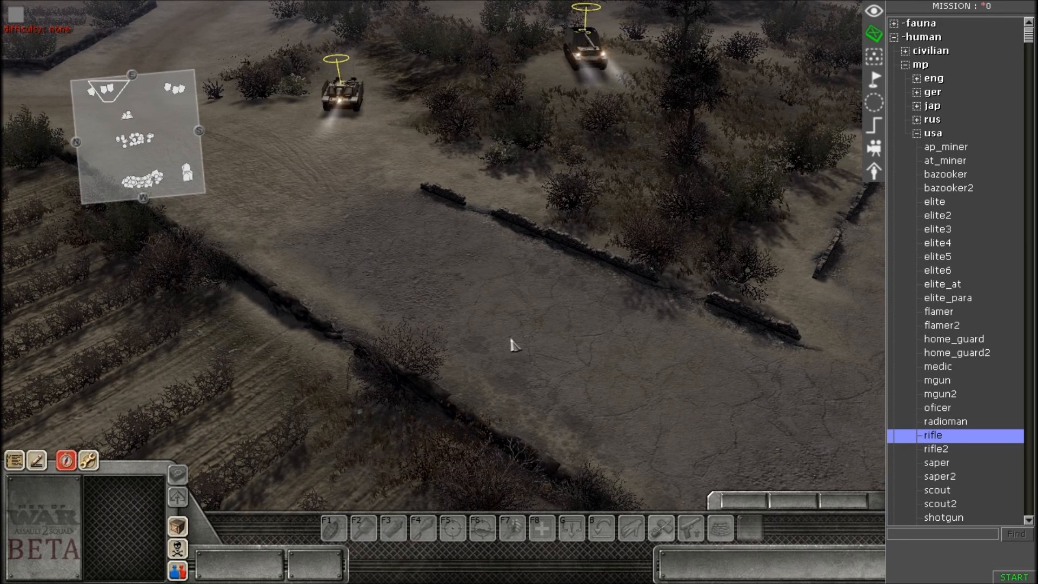
pyautogui.scroll(1, 511, 340)
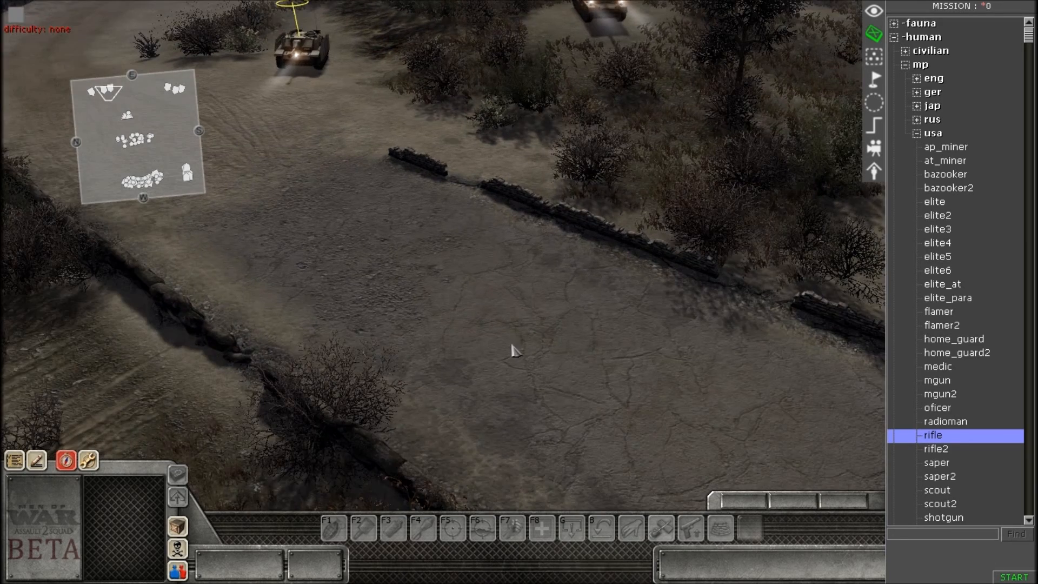
pyautogui.moveTo(511, 345); pyautogui.dragTo(498, 324, button='middle')
pyautogui.scroll(-1, 498, 323)
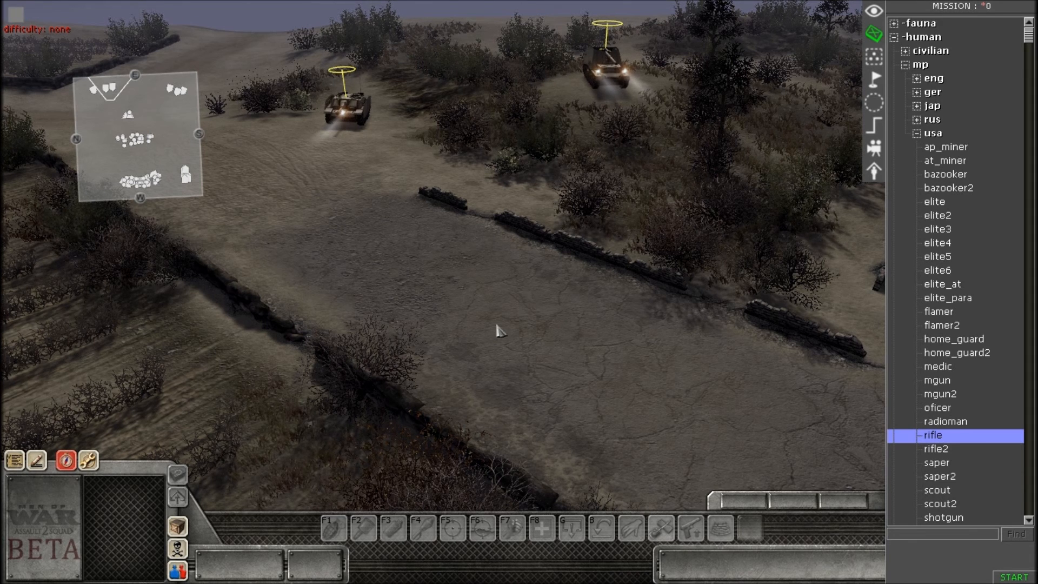
pyautogui.scroll(4, 591, 318)
pyautogui.moveTo(591, 318); pyautogui.dragTo(760, 277, button='middle')
pyautogui.scroll(2, 582, 389)
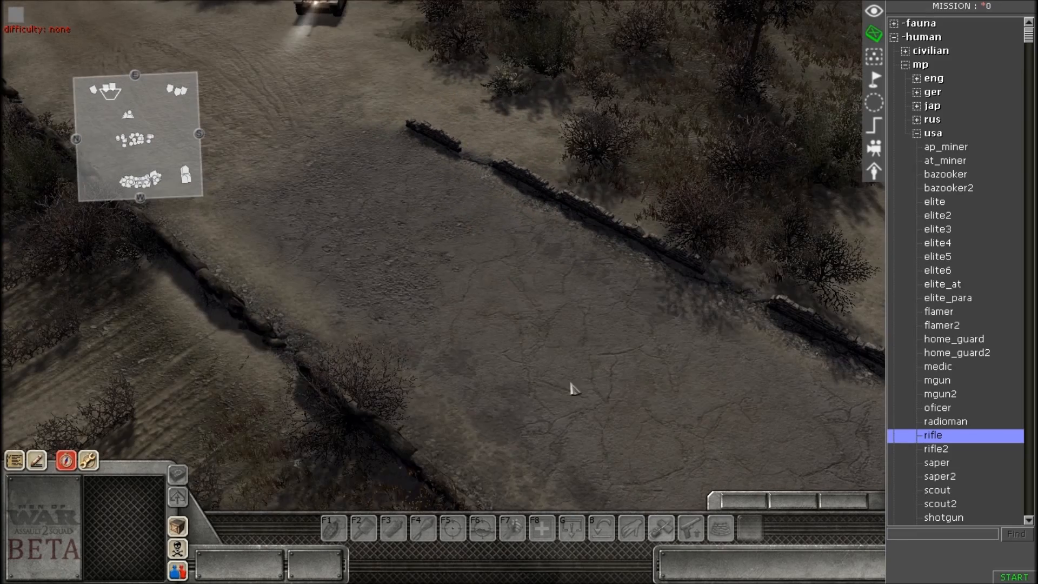
pyautogui.moveTo(602, 367); pyautogui.dragTo(602, 321, button='middle')
pyautogui.scroll(3, 658, 308)
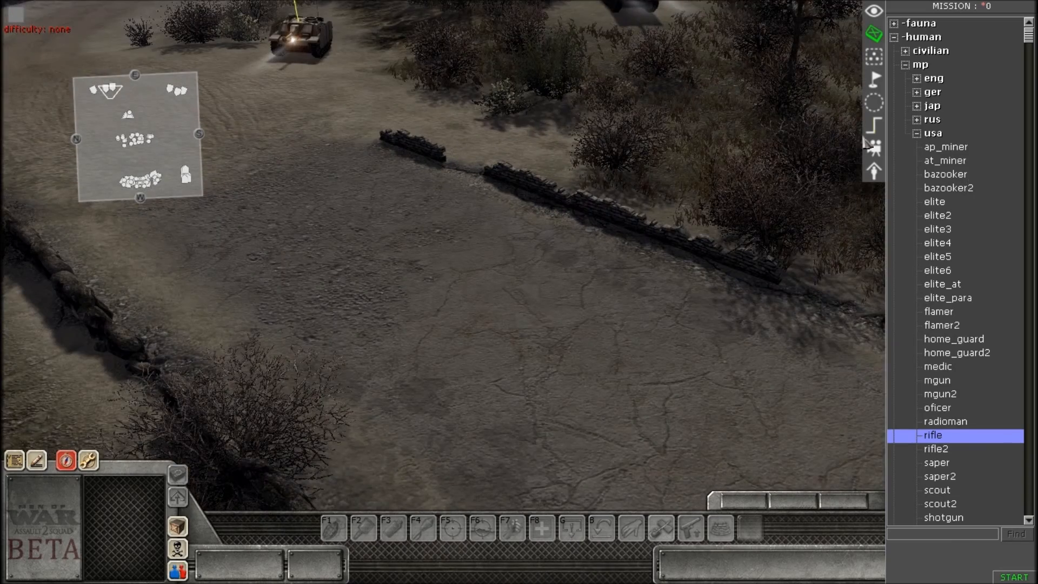
pyautogui.click(874, 125)
pyautogui.click(874, 34)
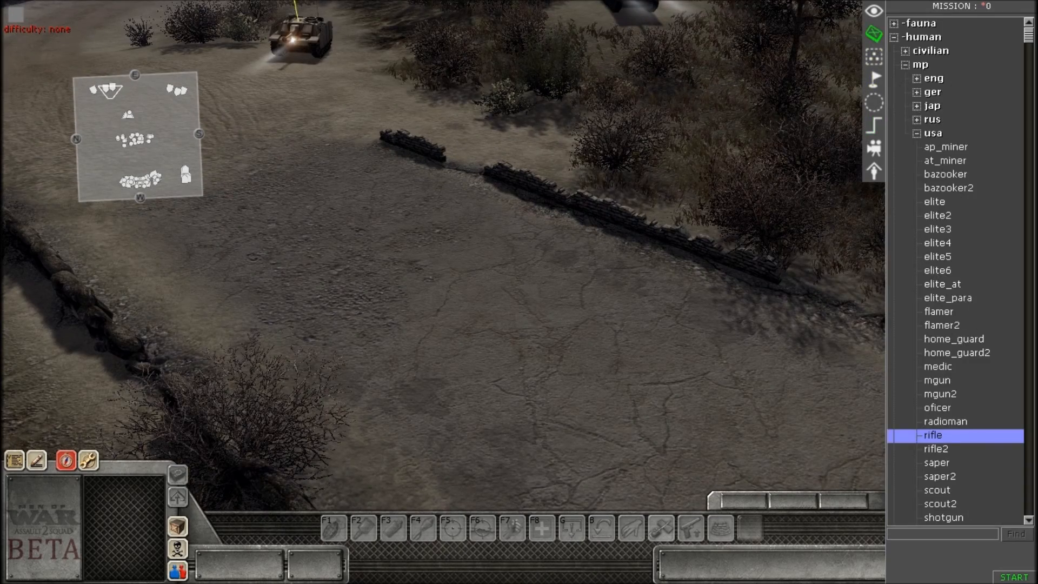
pyautogui.scroll(-6, 950, 232)
pyautogui.scroll(6, 950, 231)
pyautogui.scroll(-3, 593, 340)
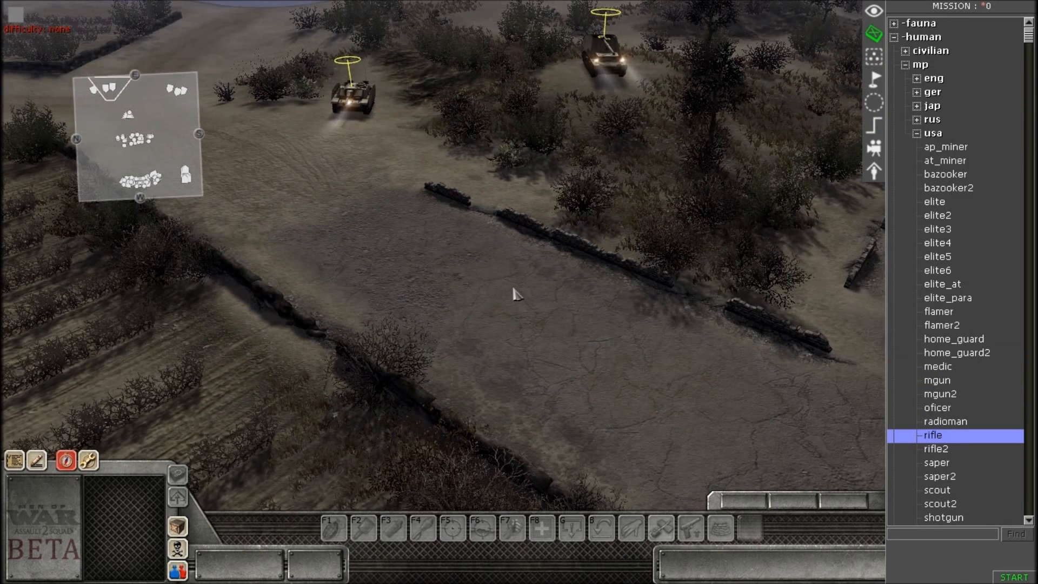
pyautogui.scroll(2, 514, 291)
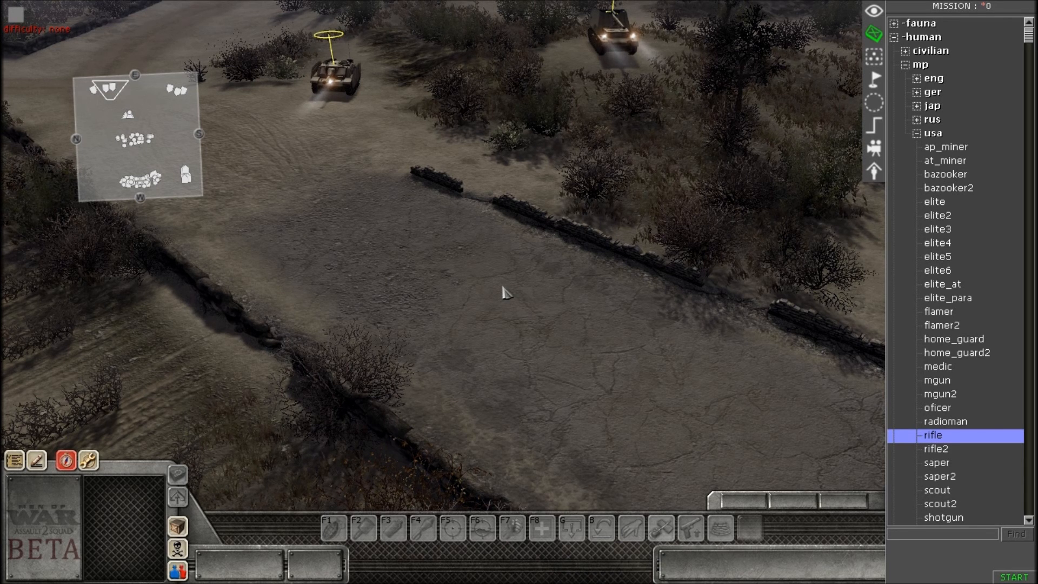
pyautogui.press('Down')
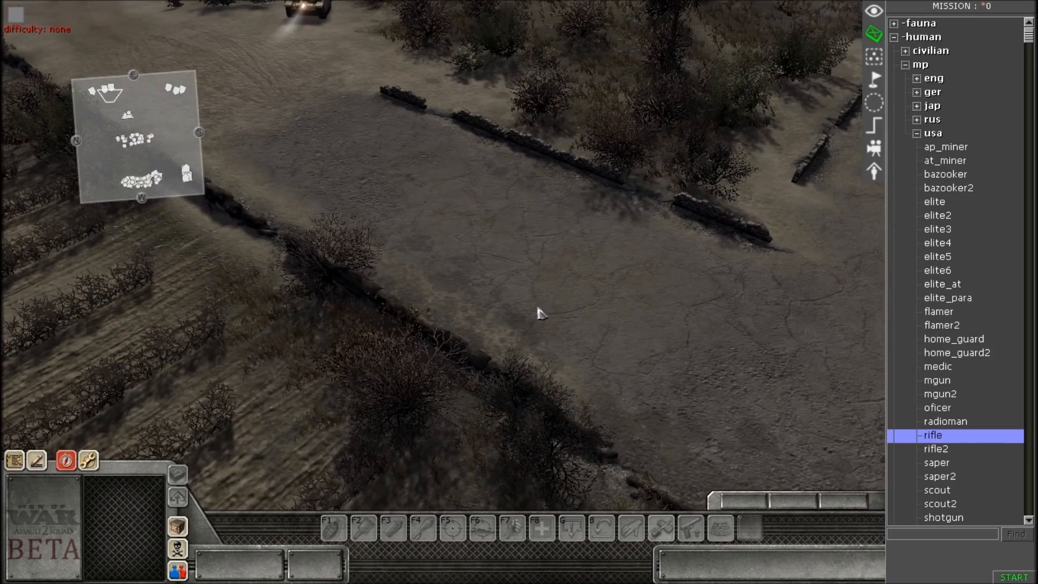
pyautogui.press('Up')
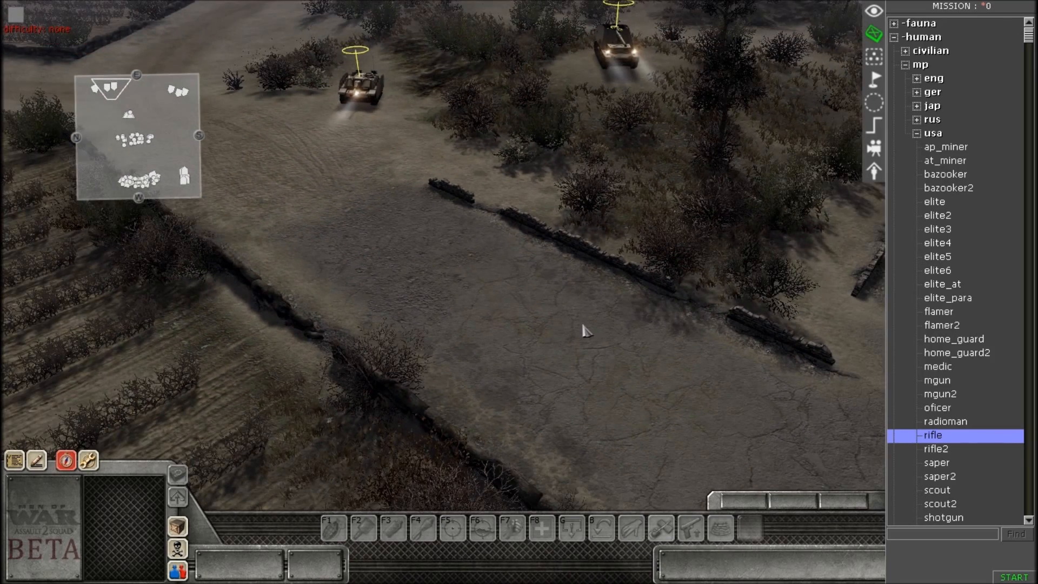
pyautogui.moveTo(578, 319); pyautogui.dragTo(726, 343, button='middle')
pyautogui.moveTo(553, 415); pyautogui.dragTo(42, 408, button='middle')
pyautogui.moveTo(584, 292); pyautogui.dragTo(547, 296, button='middle')
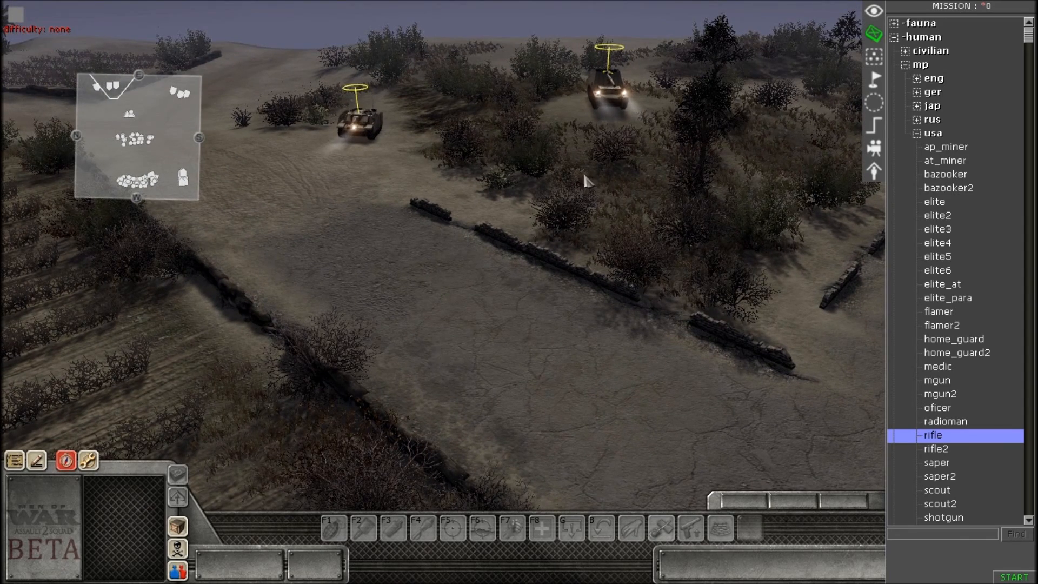
pyautogui.moveTo(589, 181); pyautogui.dragTo(570, 265, button='middle')
pyautogui.moveTo(540, 304); pyautogui.dragTo(533, 276, button='middle')
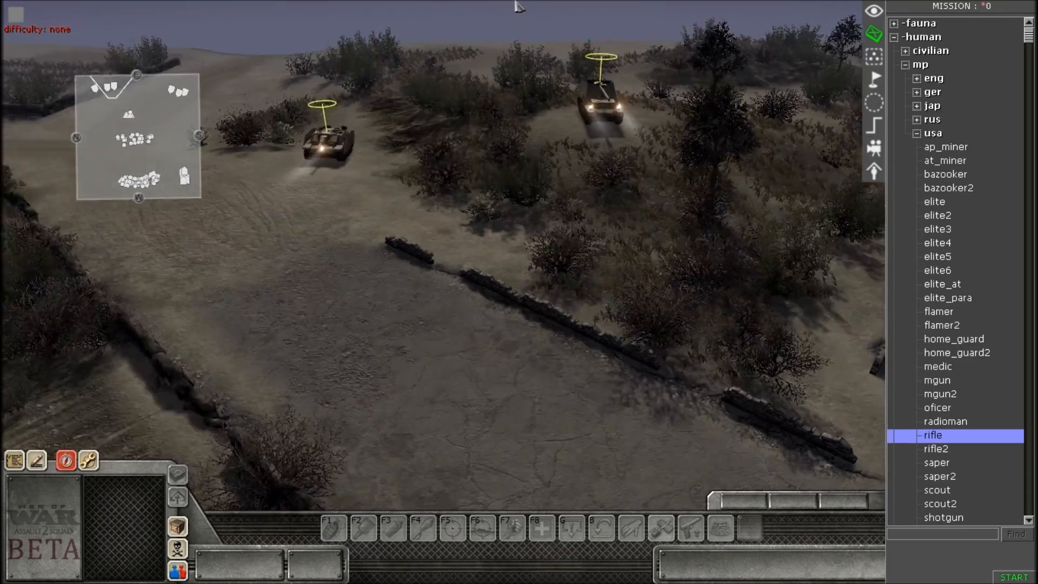
# Examine the Hummel self-propelled howitzer and the vehicles parked near the road up close
pyautogui.scroll(4, 757, 178)
pyautogui.scroll(4, 465, 309)
pyautogui.moveTo(424, 270); pyautogui.dragTo(647, 400, button='middle')
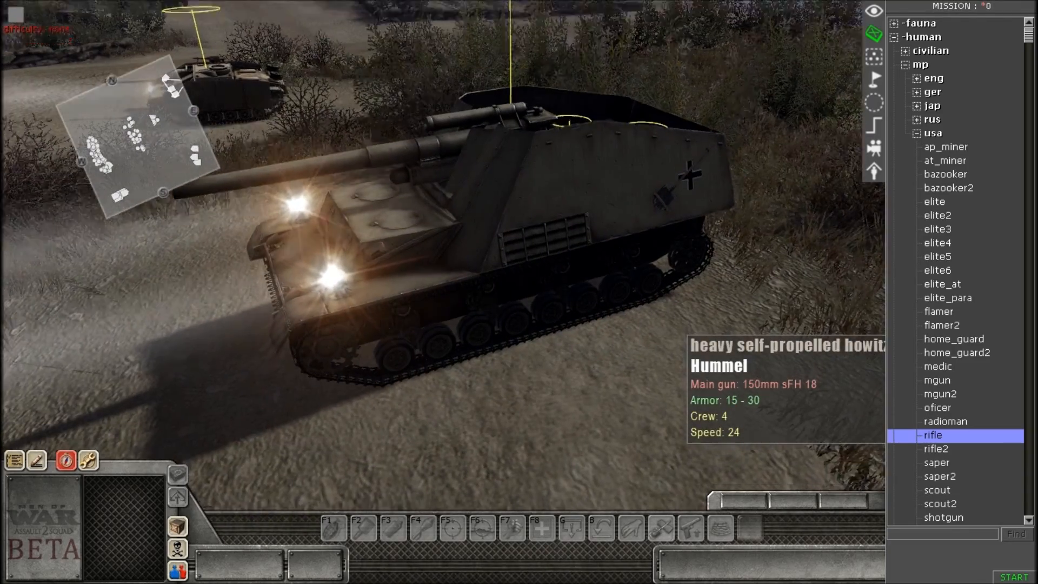
pyautogui.scroll(-5, 475, 365)
pyautogui.moveTo(476, 365); pyautogui.dragTo(490, 345, button='middle')
pyautogui.moveTo(693, 244); pyautogui.dragTo(478, 362, button='middle')
pyautogui.scroll(3, 482, 333)
pyautogui.scroll(-5, 476, 357)
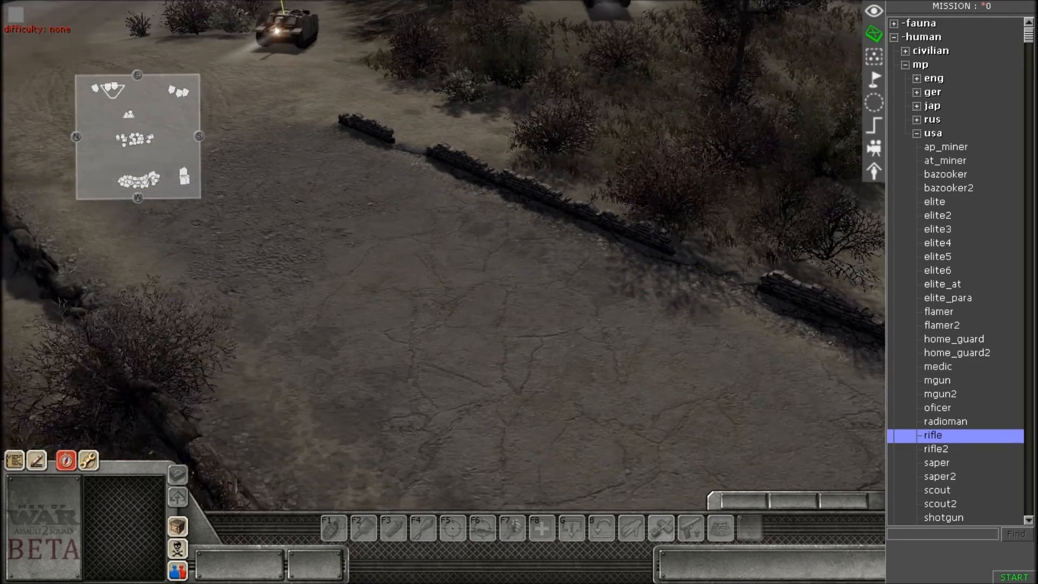
pyautogui.scroll(3, 493, 270)
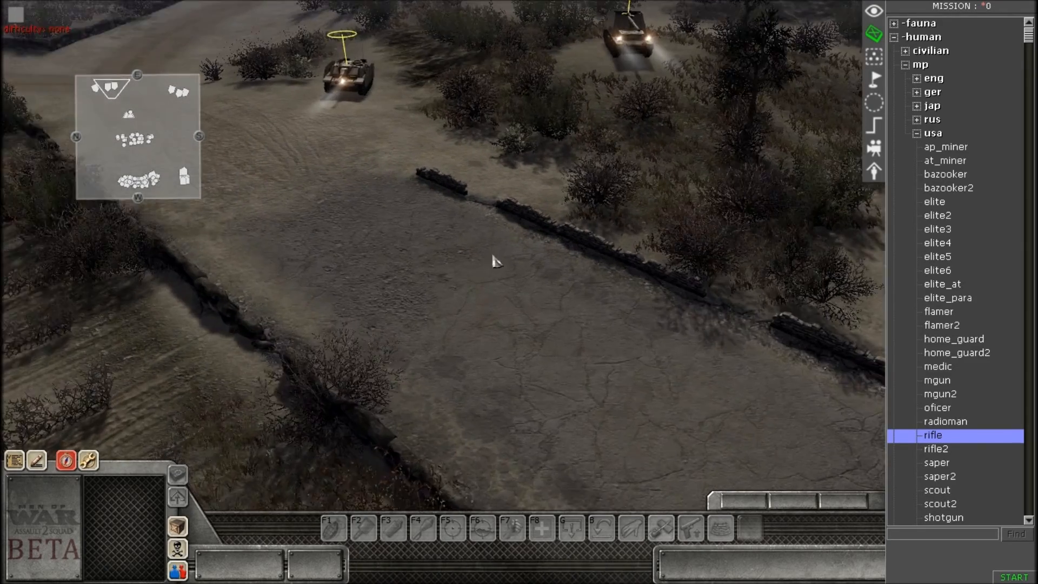
pyautogui.scroll(-3, 605, 178)
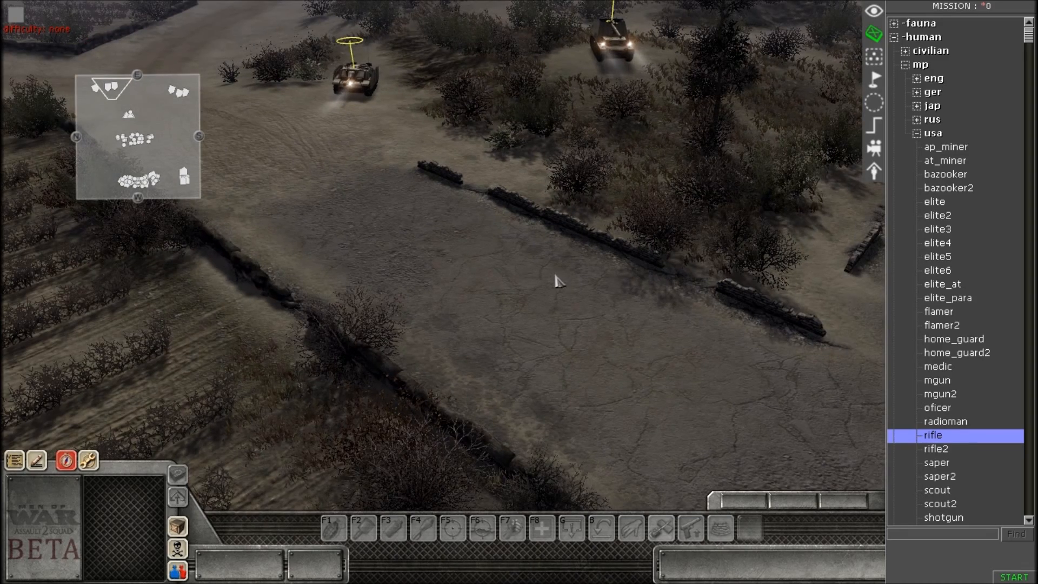
pyautogui.scroll(3, 553, 270)
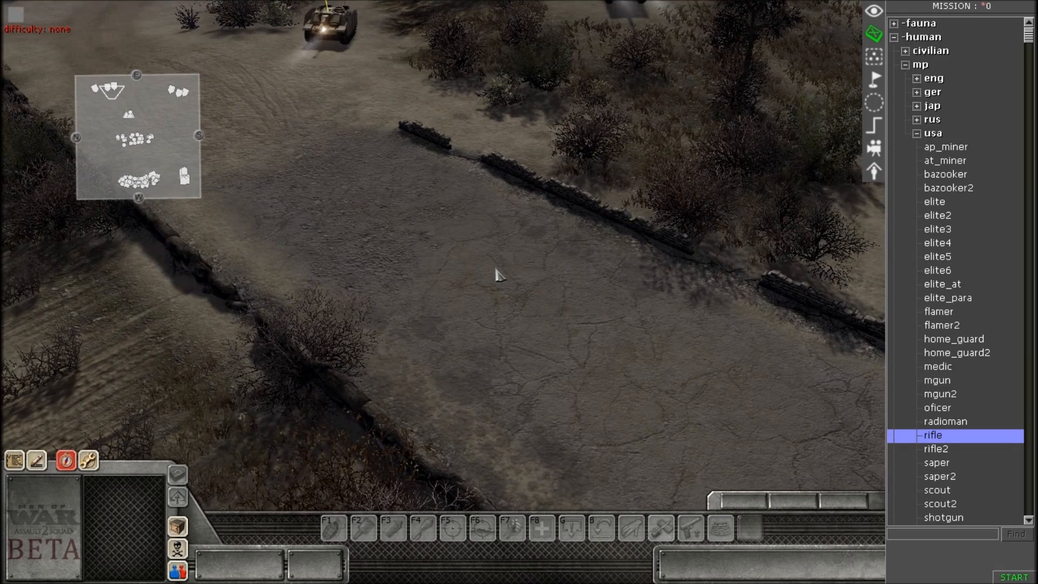
pyautogui.scroll(2, 504, 284)
pyautogui.scroll(-3, 509, 278)
pyautogui.scroll(1, 624, 227)
pyautogui.moveTo(624, 227); pyautogui.dragTo(624, 311, button='middle')
pyautogui.press('Up')
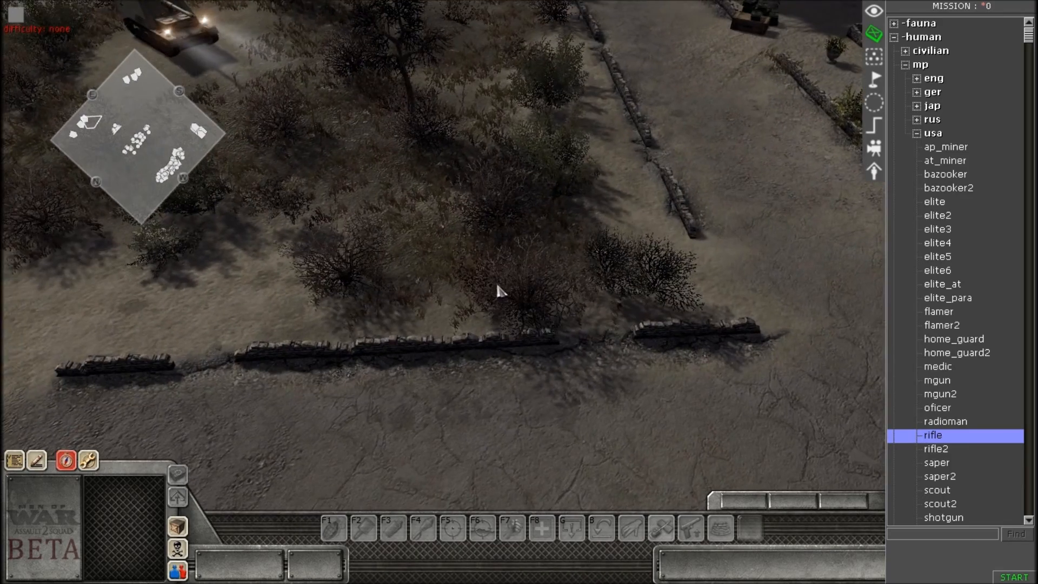
pyautogui.press('Down')
pyautogui.moveTo(446, 356); pyautogui.dragTo(414, 361, button='middle')
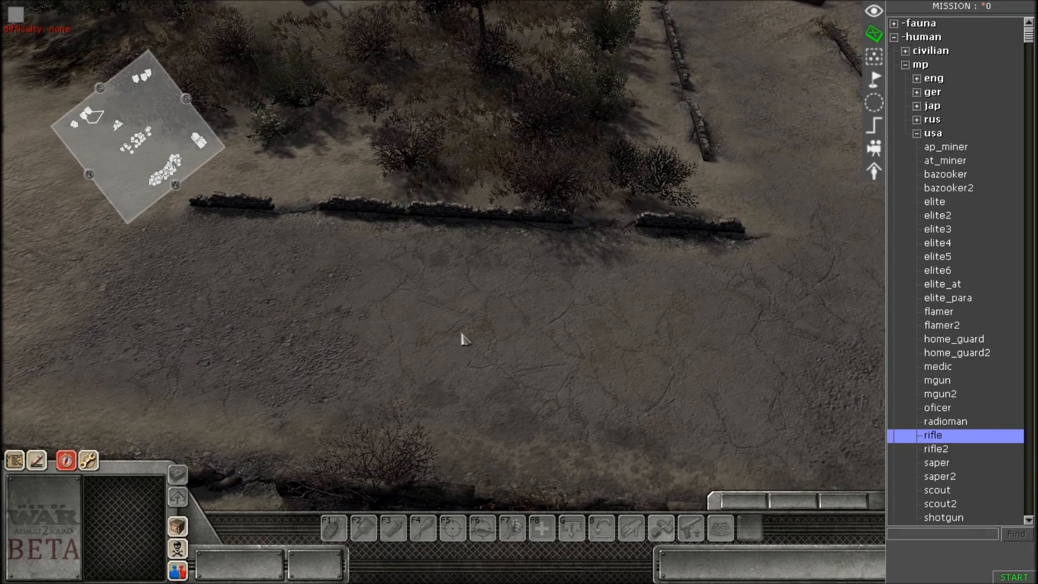
pyautogui.moveTo(464, 338); pyautogui.dragTo(424, 315, button='middle')
pyautogui.scroll(2, 447, 318)
pyautogui.moveTo(493, 306); pyautogui.dragTo(470, 303, button='middle')
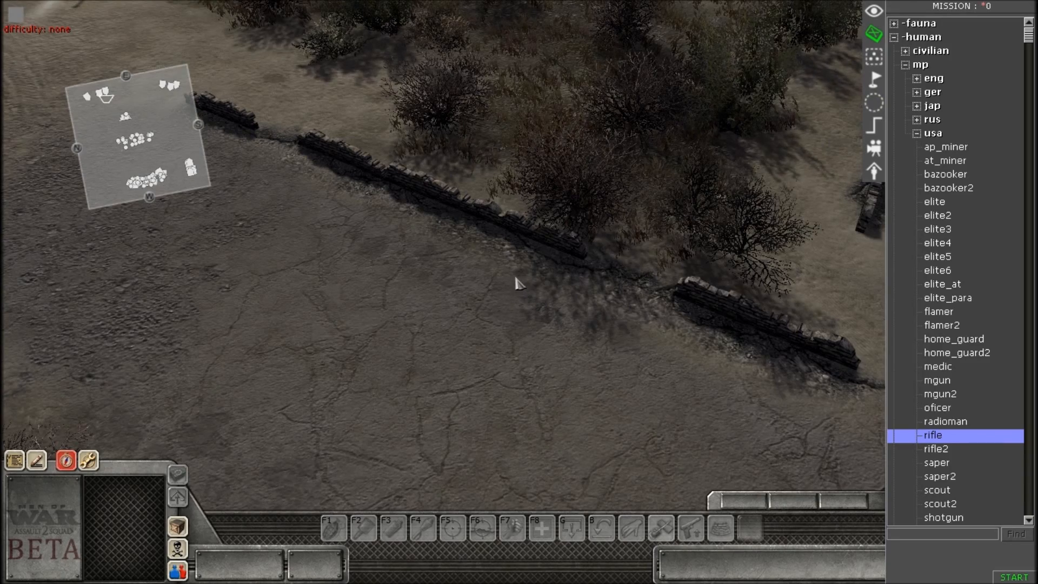
pyautogui.scroll(-2, 519, 284)
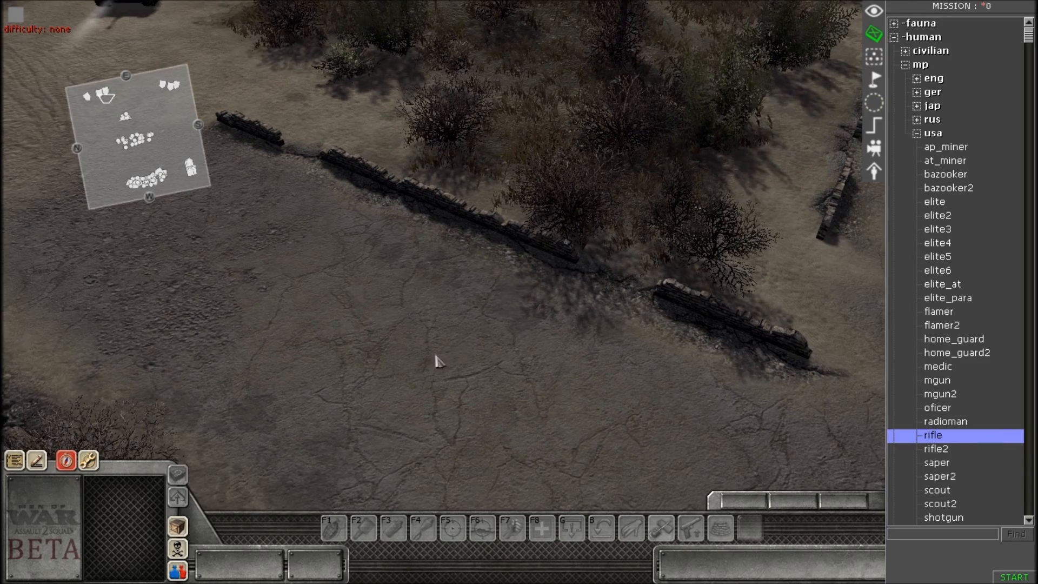
pyautogui.moveTo(435, 355); pyautogui.dragTo(410, 350, button='middle')
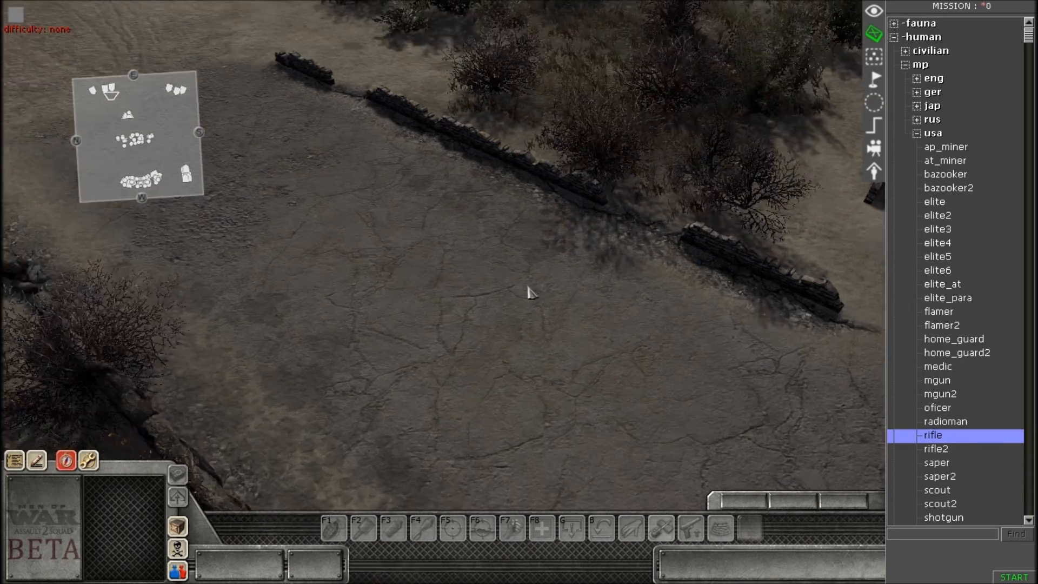
# Place a rifle unit from the mp usa infantry group on the cracked road in front of the stone wall
pyautogui.moveTo(528, 292); pyautogui.dragTo(656, 387, button='middle')
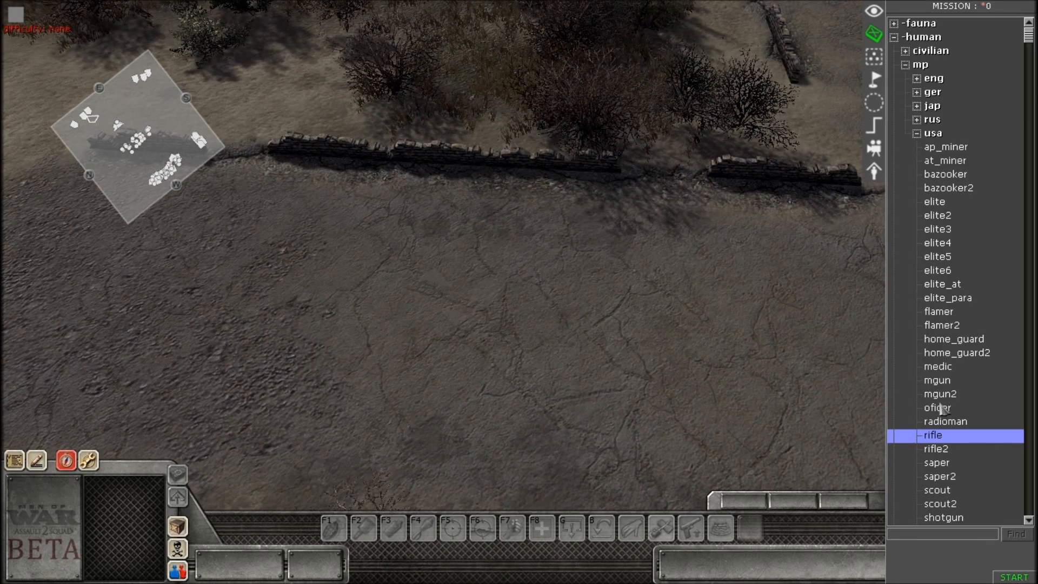
pyautogui.scroll(-1, 938, 411)
pyautogui.moveTo(941, 401); pyautogui.dragTo(508, 383)
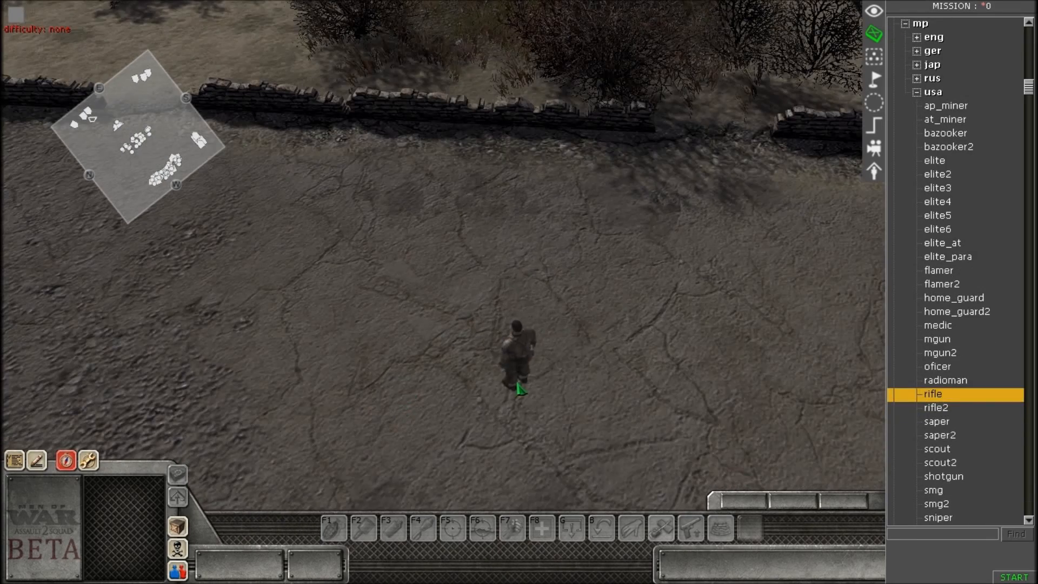
pyautogui.click(502, 378)
pyautogui.scroll(3, 492, 239)
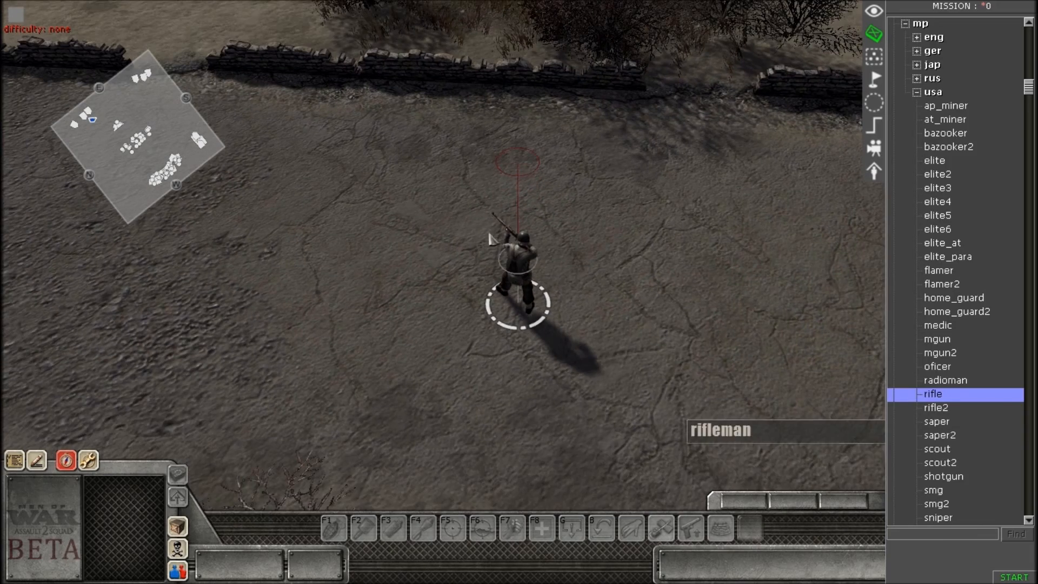
pyautogui.press('e')
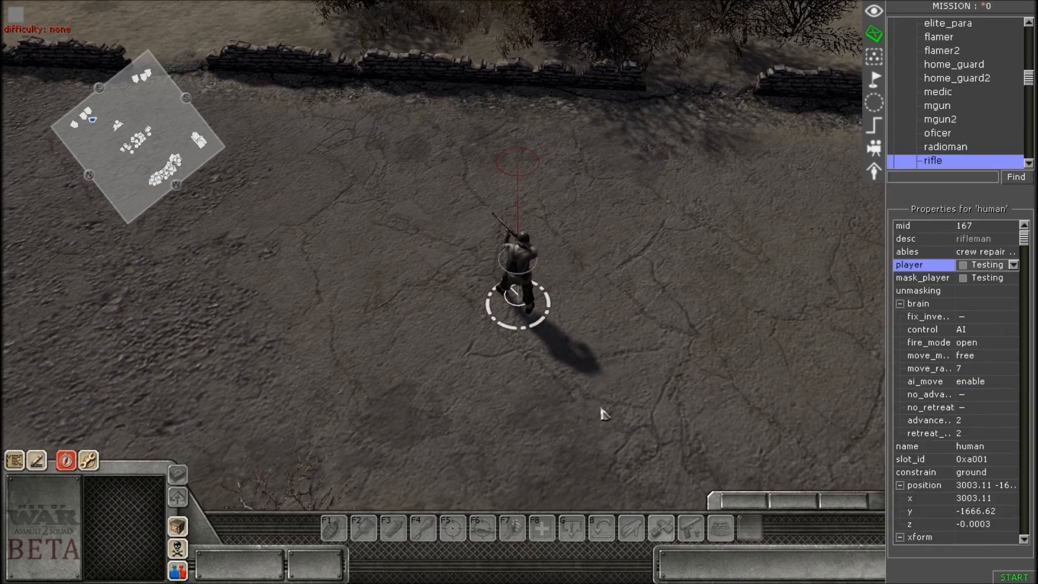
pyautogui.press('e')
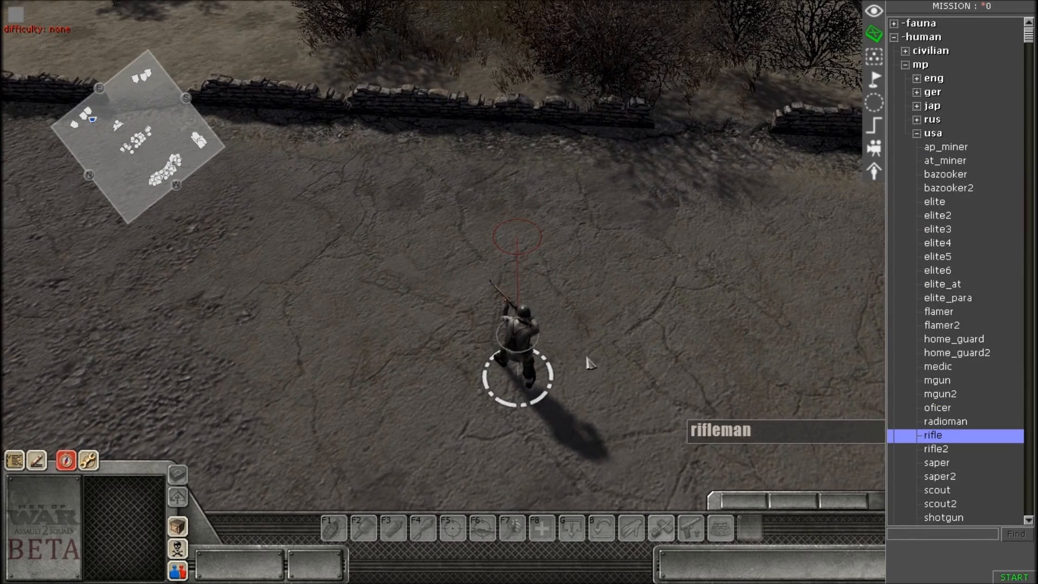
pyautogui.scroll(-3, 588, 365)
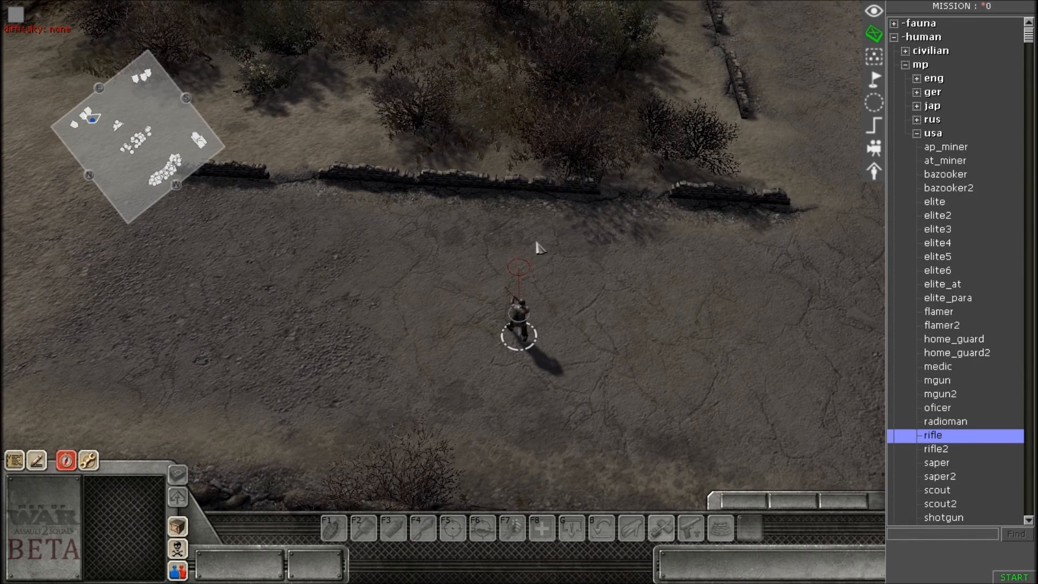
pyautogui.scroll(3, 538, 243)
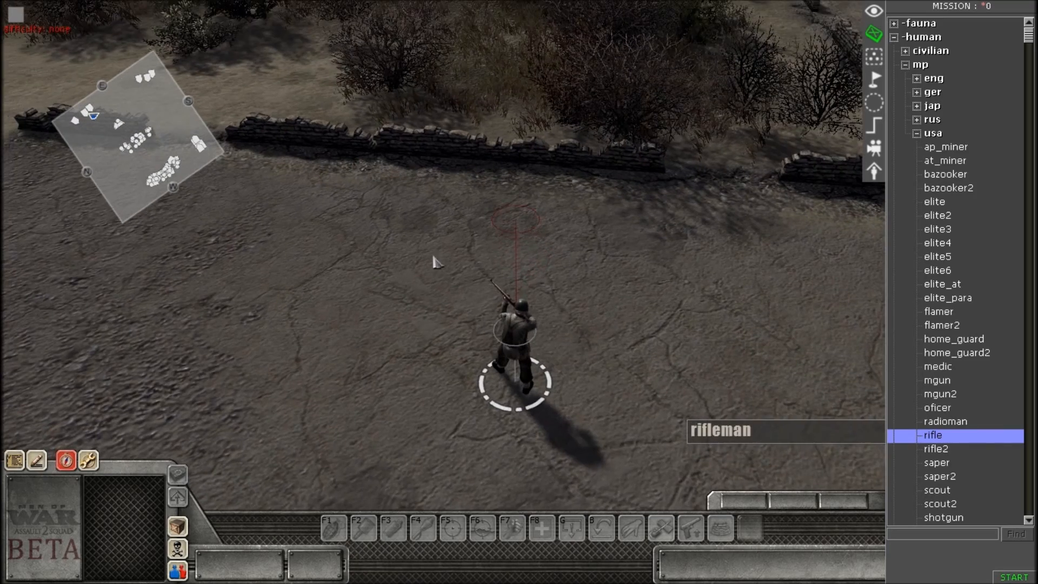
# Select the placed rifleman and add the tag "usa" to it
pyautogui.moveTo(424, 235); pyautogui.dragTo(581, 397)
pyautogui.press('e')
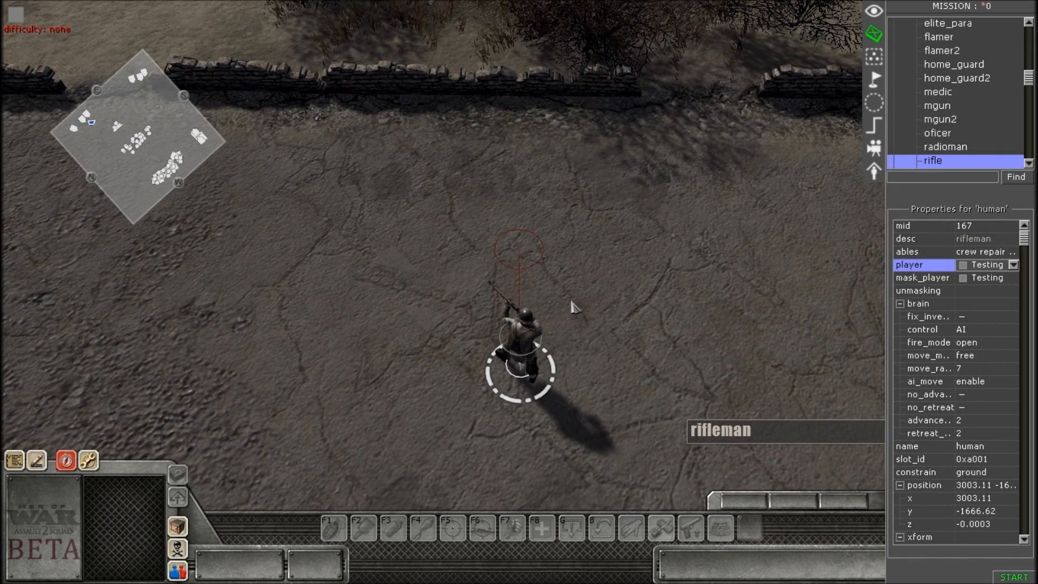
pyautogui.rightClick(588, 273)
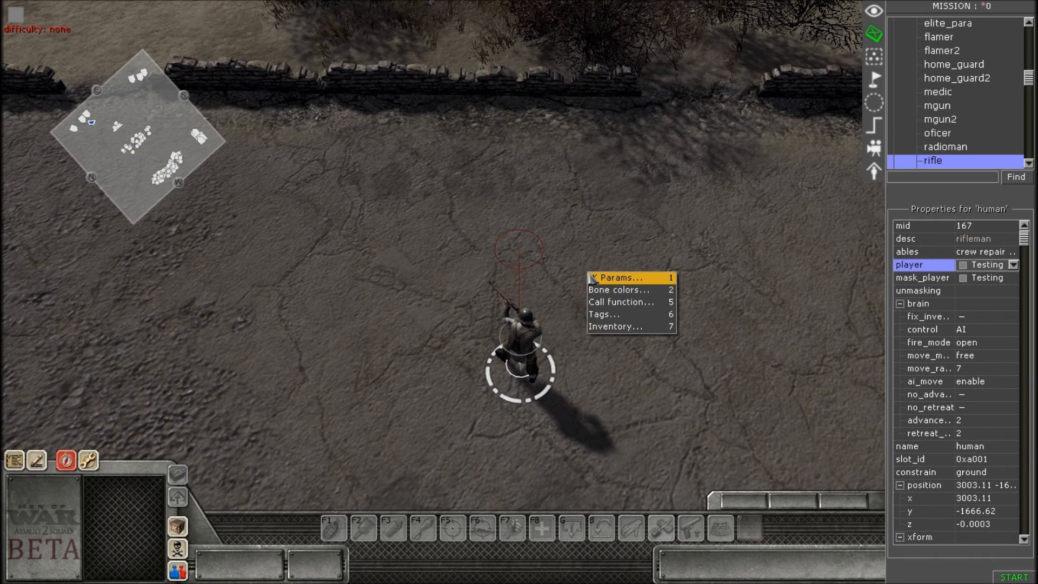
pyautogui.press('6')
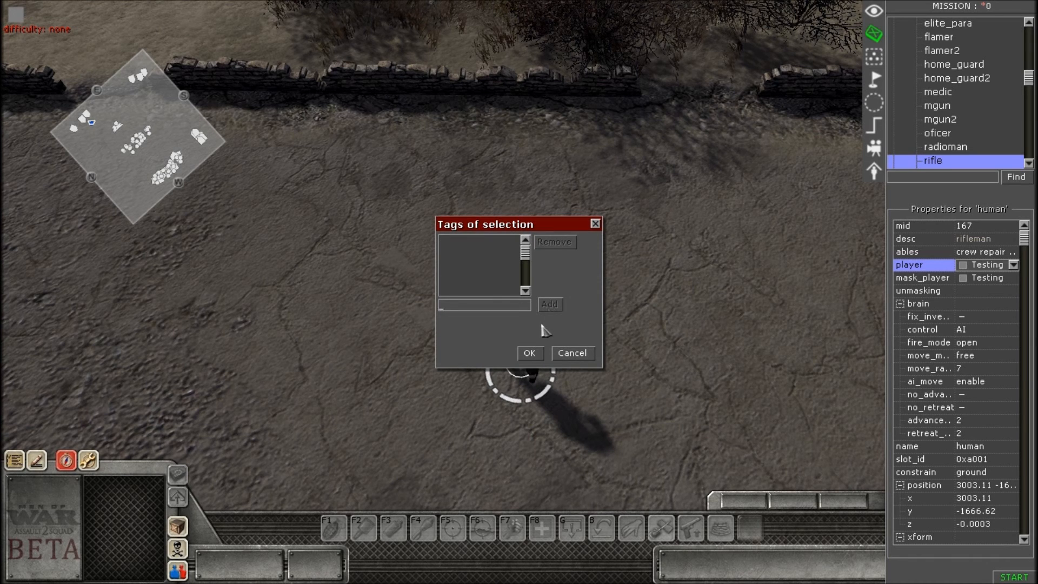
pyautogui.click(520, 309)
pyautogui.write('usa')
pyautogui.press('Return')
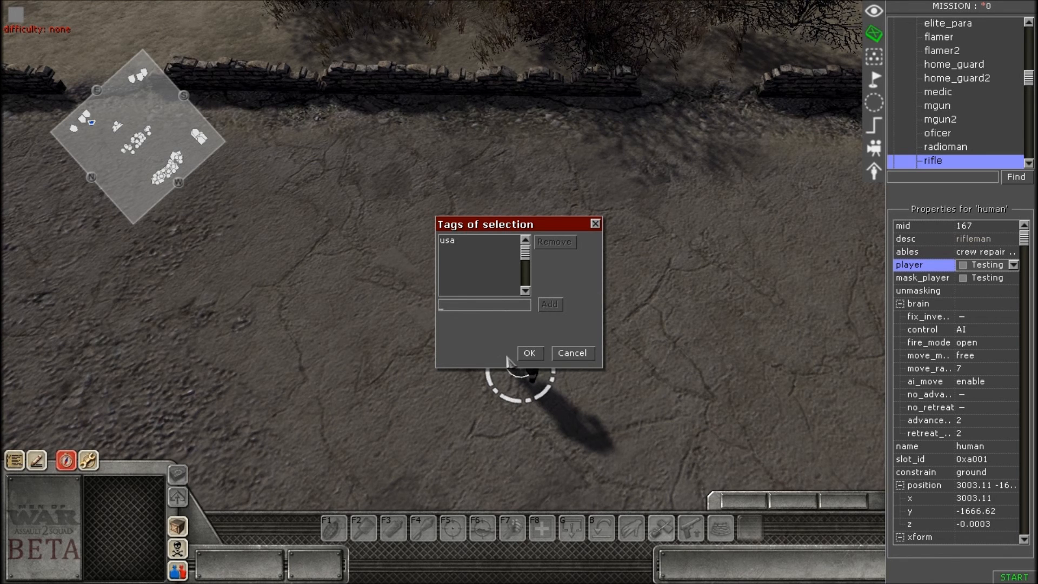
pyautogui.click(530, 353)
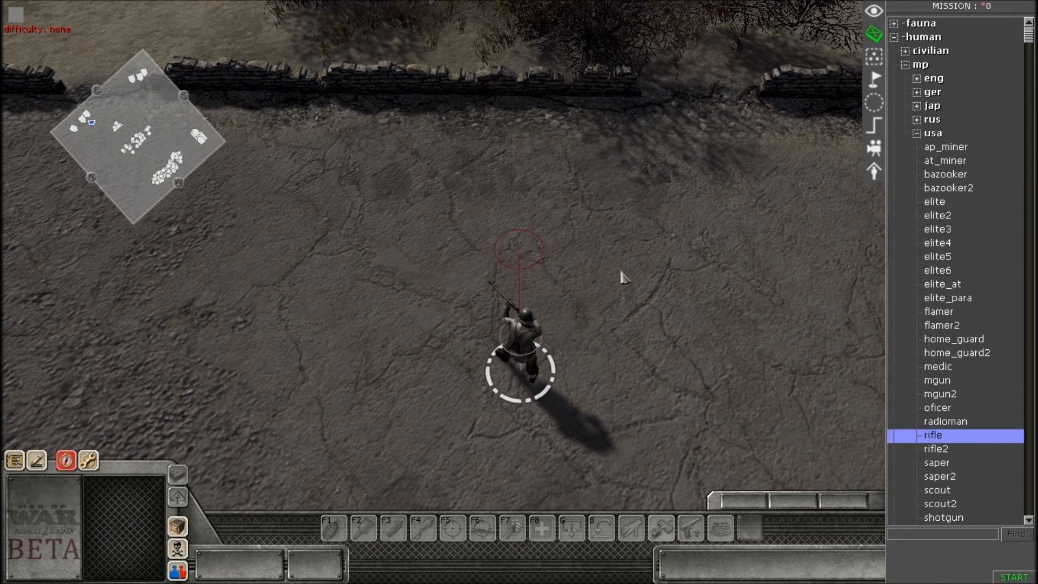
# Switch the editor to cover mode to display the map's cover points
pyautogui.moveTo(679, 372); pyautogui.dragTo(660, 341, button='middle')
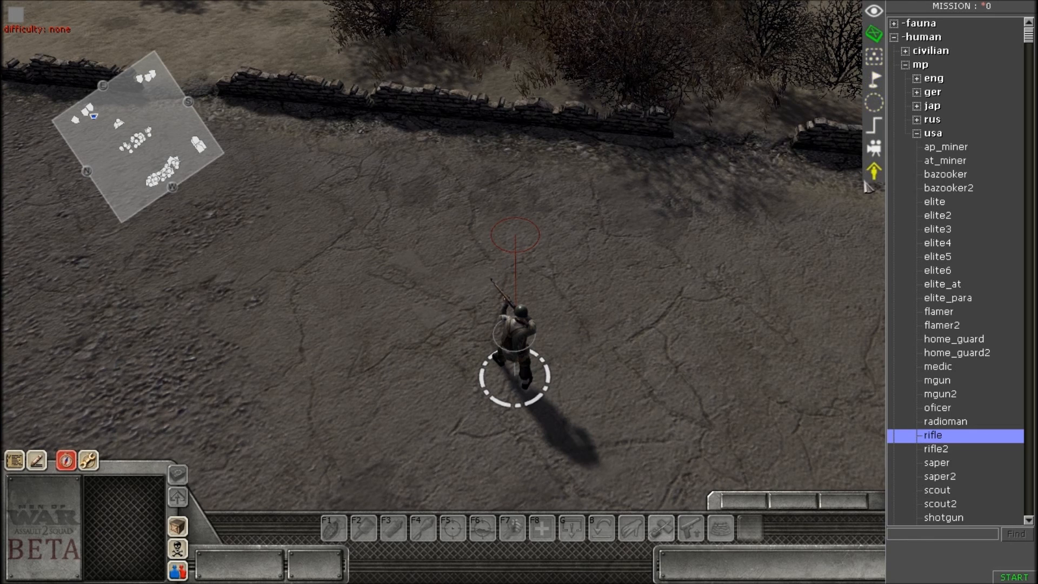
pyautogui.press('Up')
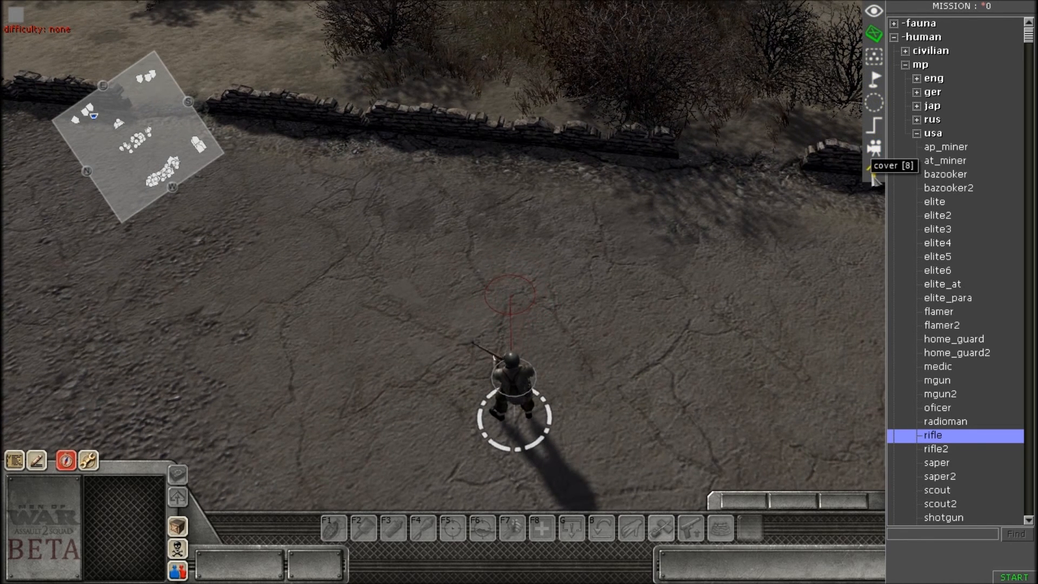
pyautogui.click(873, 181)
# Examine the cover markers along the stone walls and around the parked vehicles near the rifleman
pyautogui.moveTo(738, 250); pyautogui.dragTo(753, 300, button='middle')
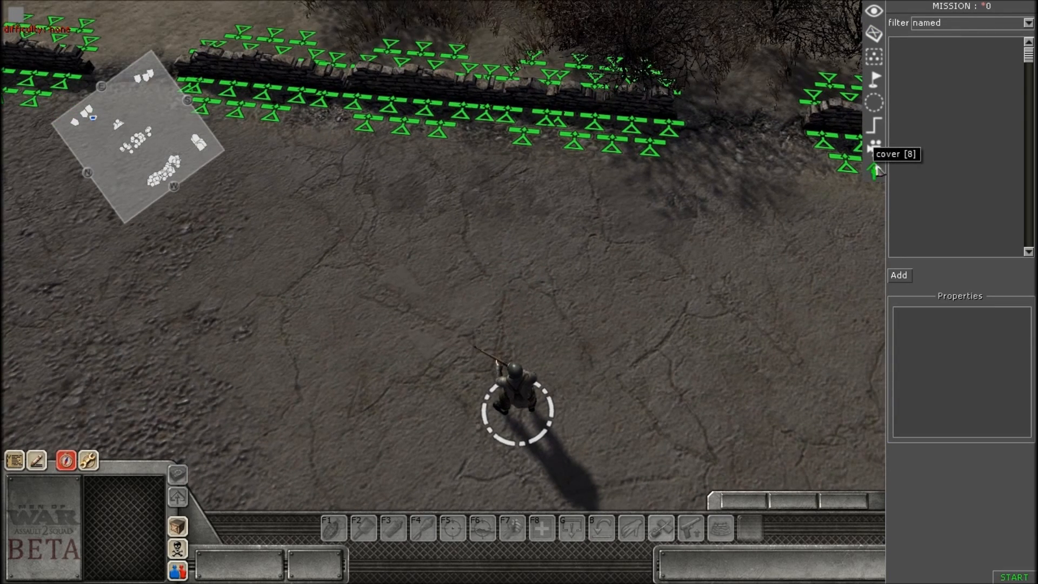
pyautogui.moveTo(584, 439); pyautogui.dragTo(543, 371, button='middle')
pyautogui.scroll(-5, 544, 372)
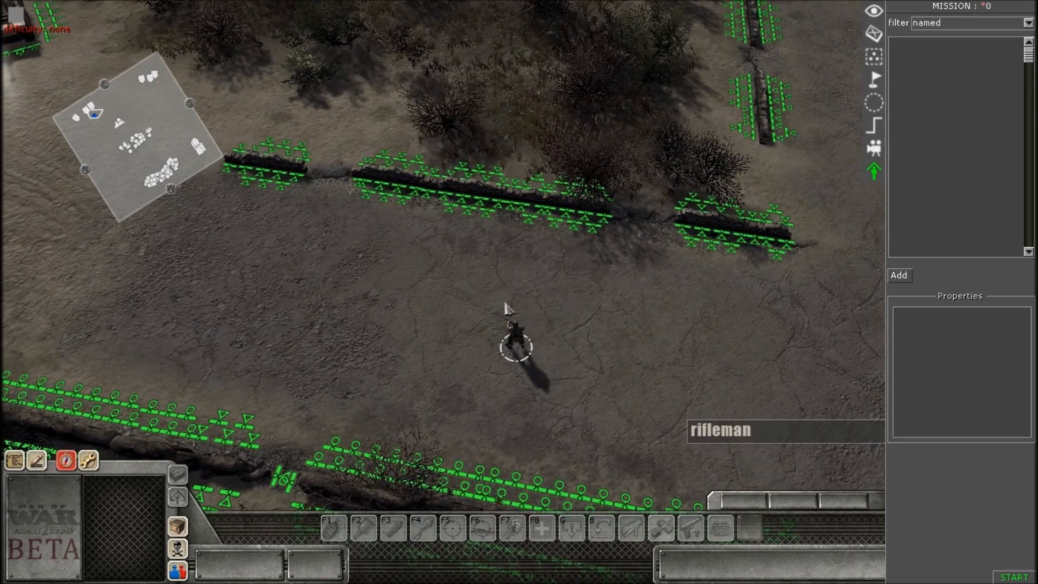
pyautogui.scroll(3, 517, 309)
pyautogui.scroll(-4, 544, 354)
pyautogui.moveTo(545, 354); pyautogui.dragTo(281, 327, button='middle')
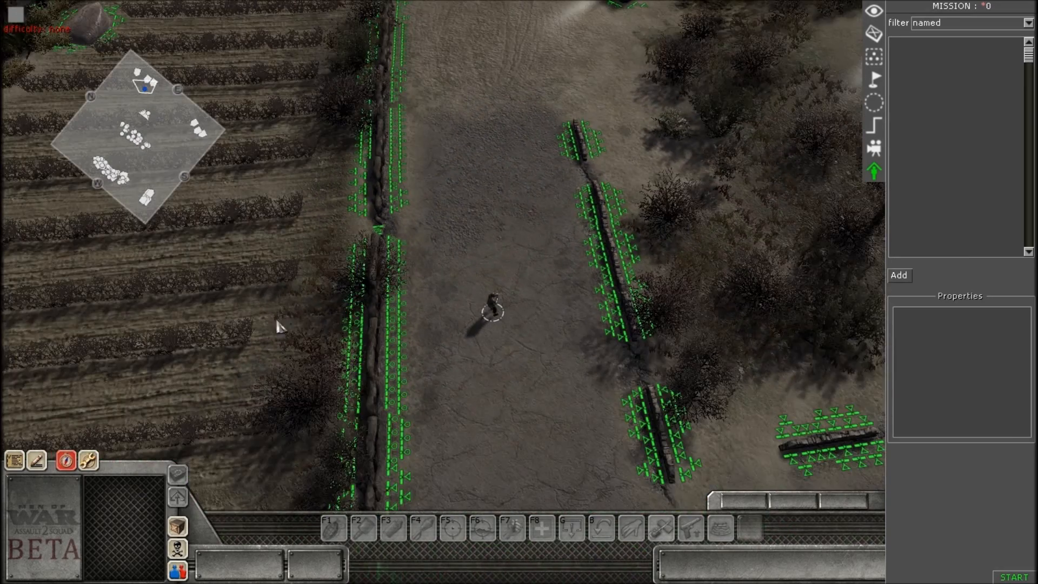
pyautogui.moveTo(546, 391); pyautogui.dragTo(536, 218, button='middle')
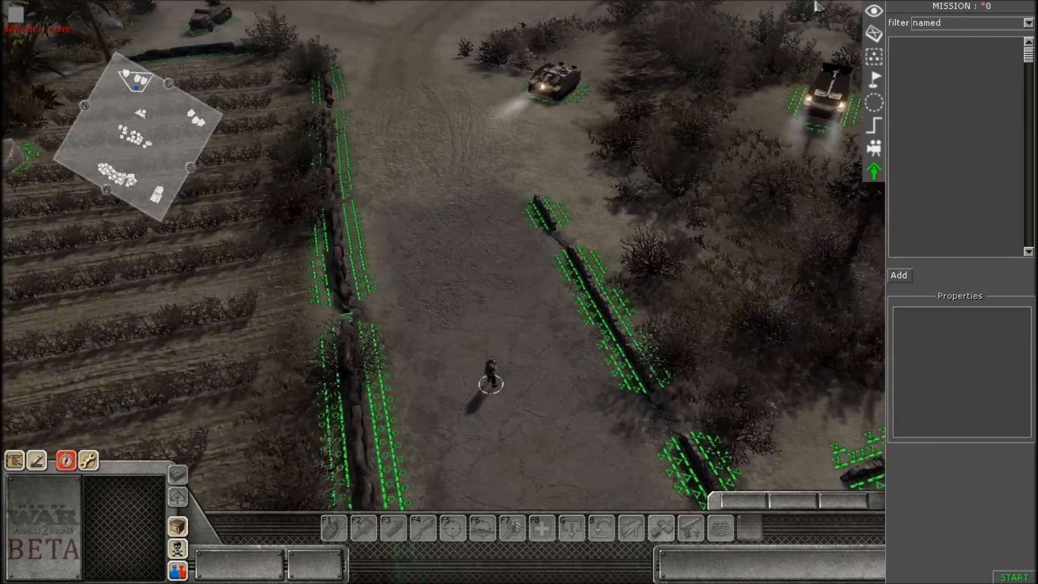
pyautogui.moveTo(565, 285); pyautogui.dragTo(633, 271, button='middle')
pyautogui.scroll(3, 633, 271)
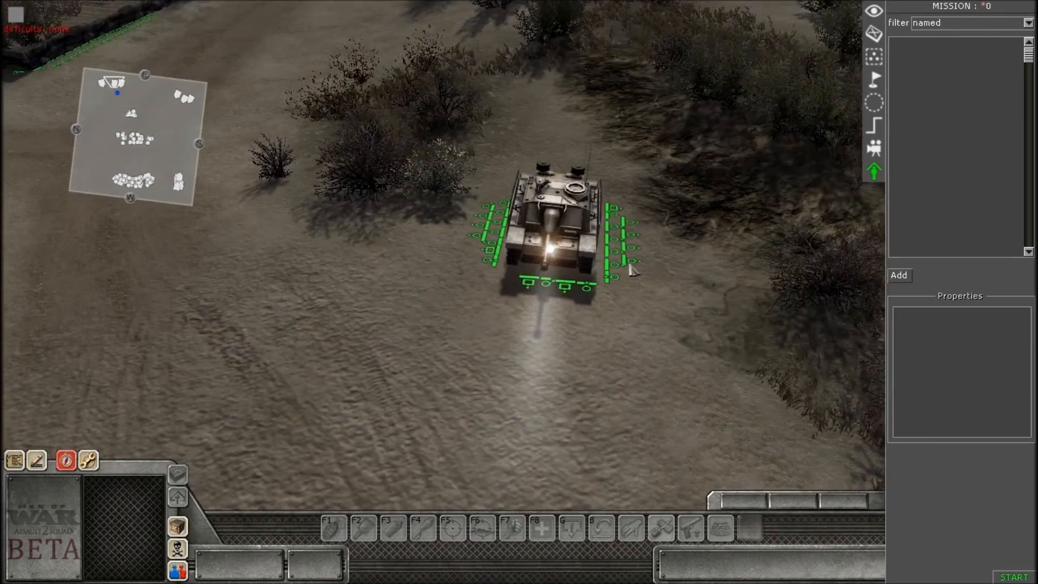
pyautogui.scroll(2, 634, 272)
pyautogui.scroll(-8, 683, 324)
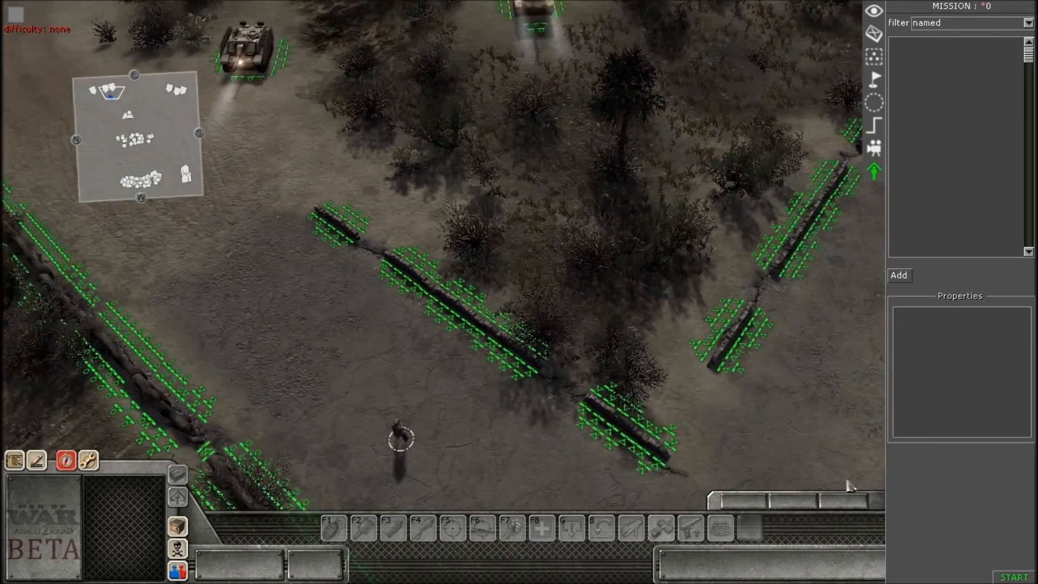
pyautogui.scroll(5, 848, 485)
pyautogui.moveTo(848, 486); pyautogui.dragTo(892, 514, button='middle')
pyautogui.scroll(2, 934, 534)
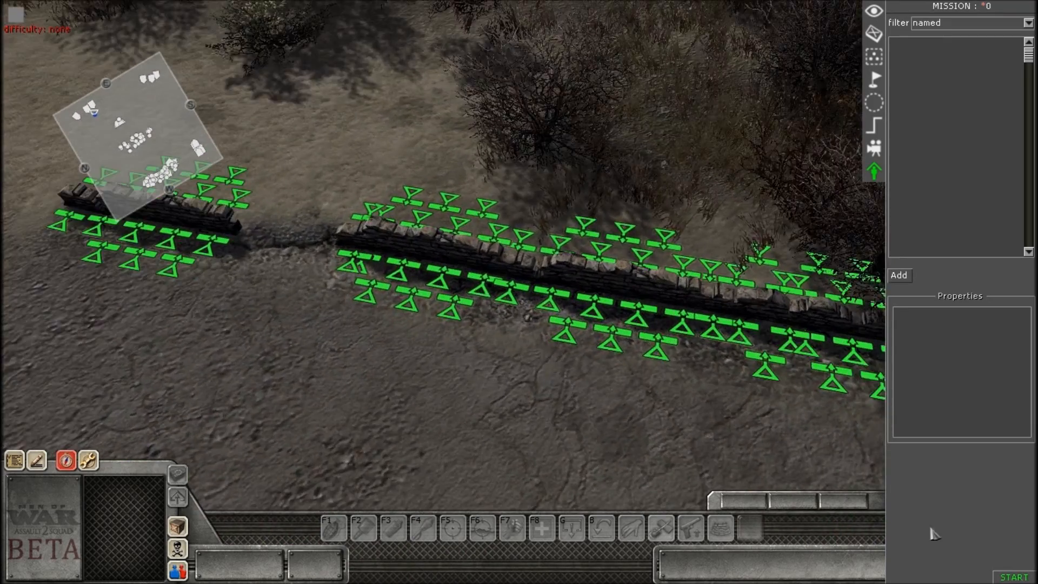
pyautogui.moveTo(567, 348); pyautogui.dragTo(576, 336, button='middle')
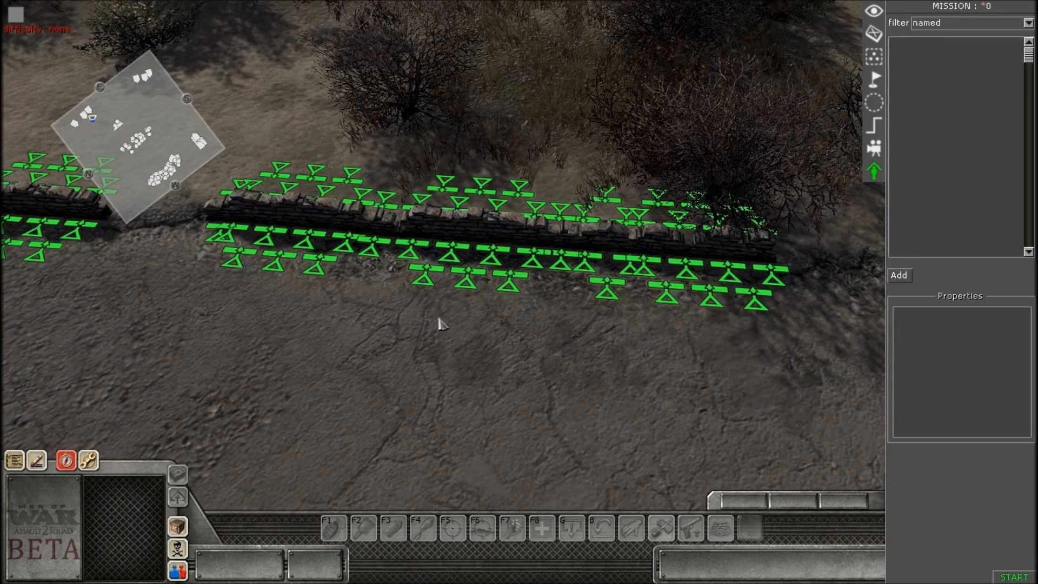
pyautogui.scroll(-5, 438, 323)
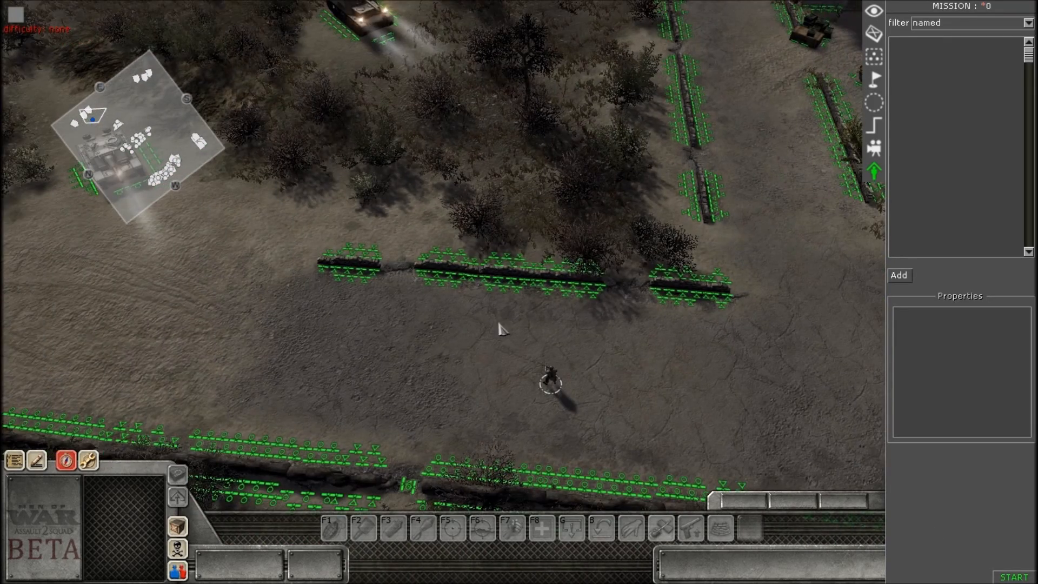
pyautogui.scroll(8, 502, 328)
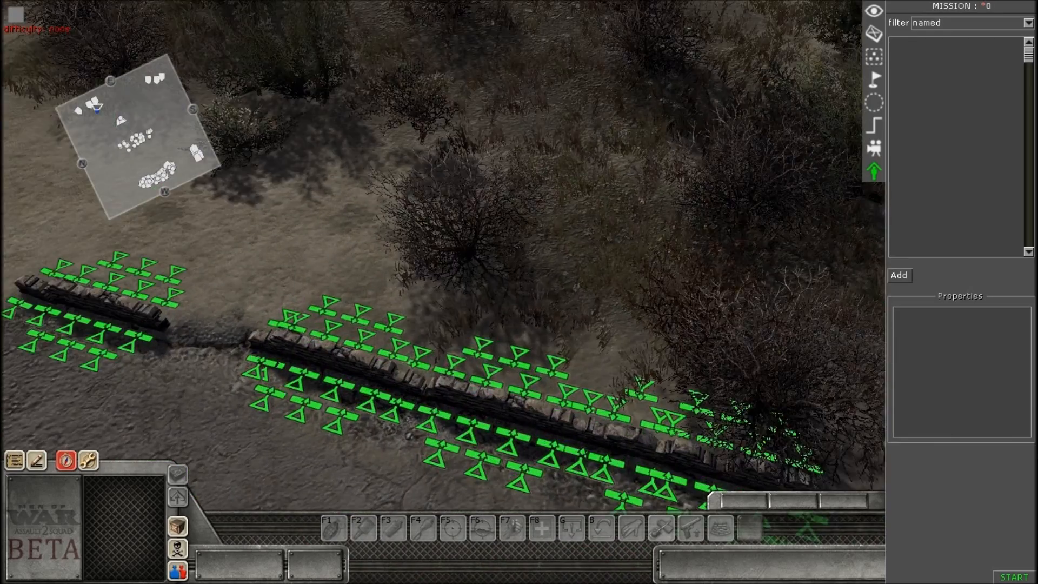
pyautogui.moveTo(576, 287); pyautogui.dragTo(613, 413, button='middle')
pyautogui.scroll(2, 617, 419)
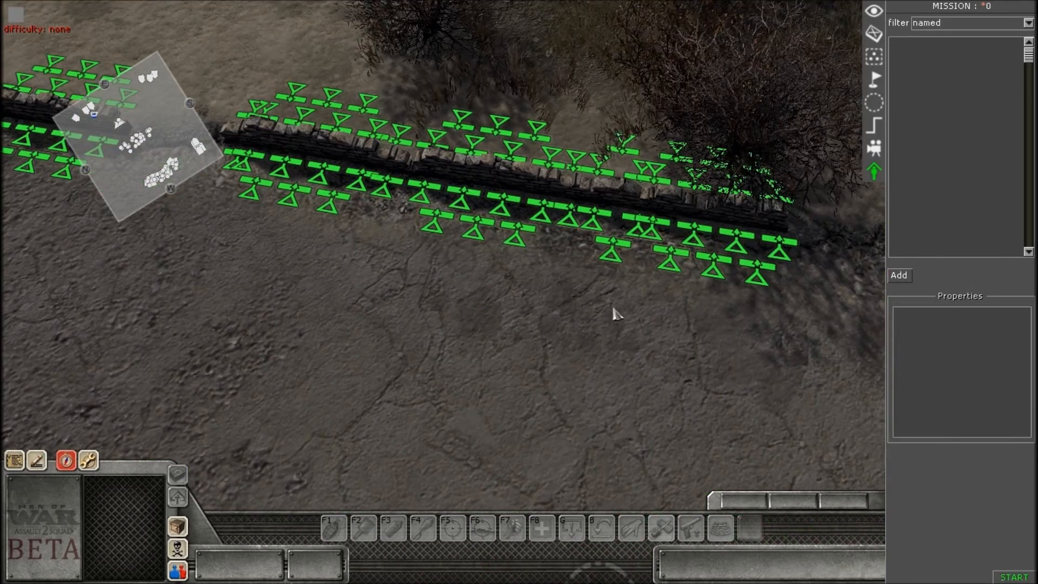
# Inspect the properties of a triangle-shaped cover marker in the outer row along the stone wall
pyautogui.click(616, 254)
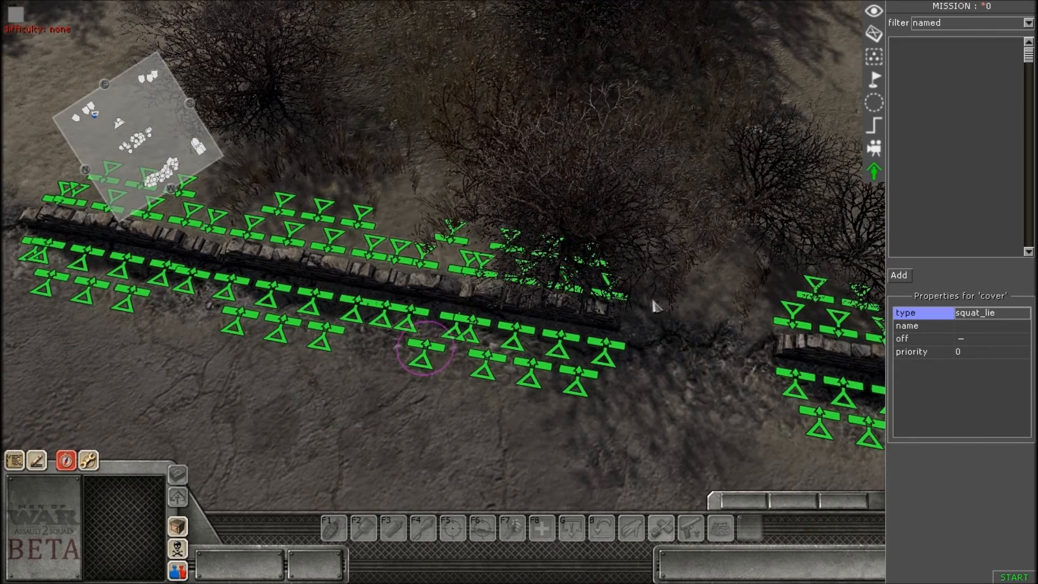
pyautogui.moveTo(605, 357); pyautogui.dragTo(601, 327, button='middle')
pyautogui.scroll(1, 611, 330)
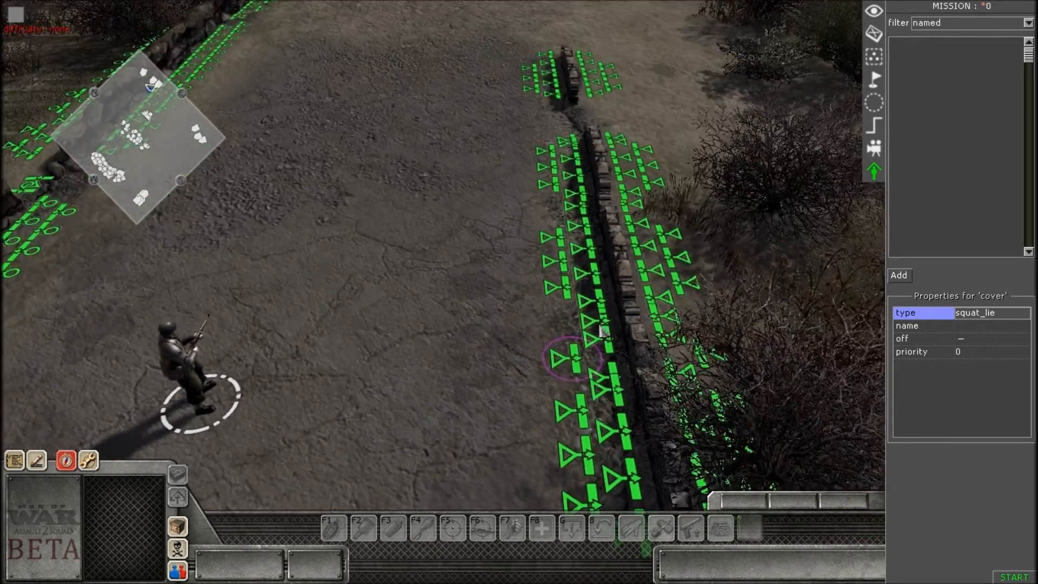
# Inspect the properties of a circle-shaped cover marker along the rock wall by the plowed field, then deselect it
pyautogui.moveTo(427, 338); pyautogui.dragTo(292, 313, button='middle')
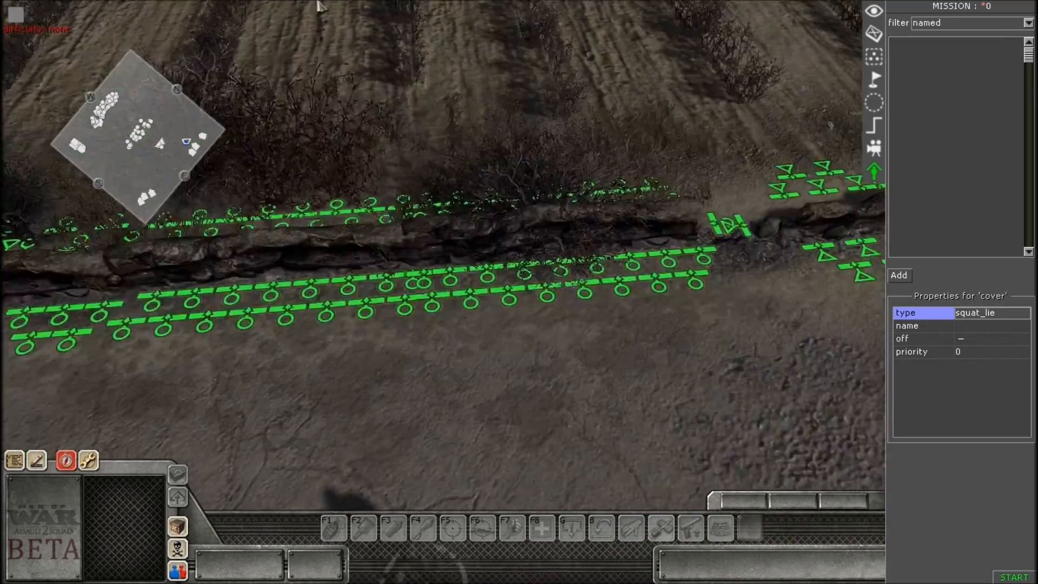
pyautogui.click(475, 387)
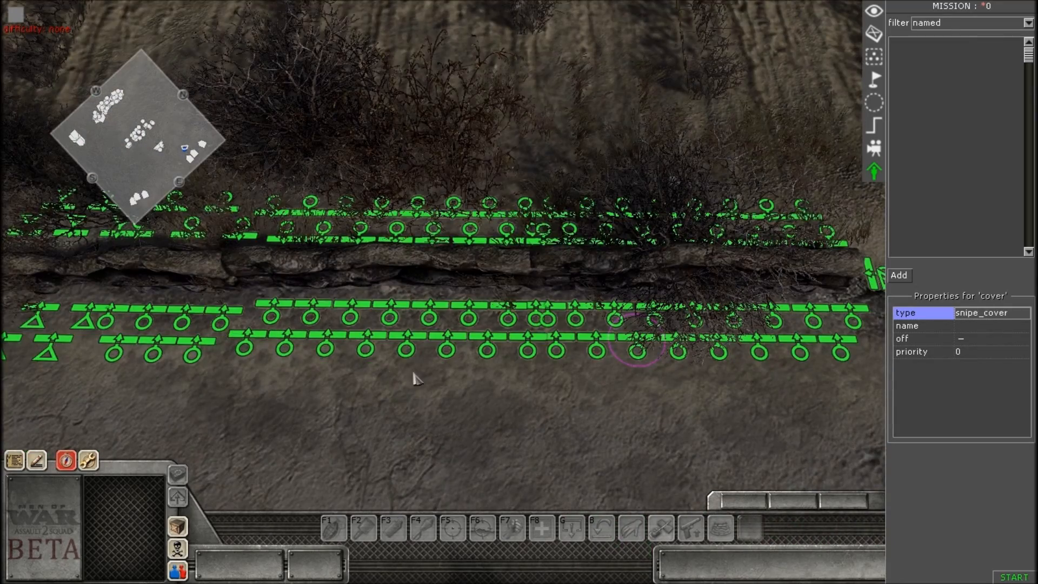
pyautogui.moveTo(631, 387); pyautogui.dragTo(632, 275, button='middle')
pyautogui.scroll(-3, 540, 299)
pyautogui.scroll(3, 481, 219)
pyautogui.moveTo(518, 120); pyautogui.dragTo(494, 411, button='middle')
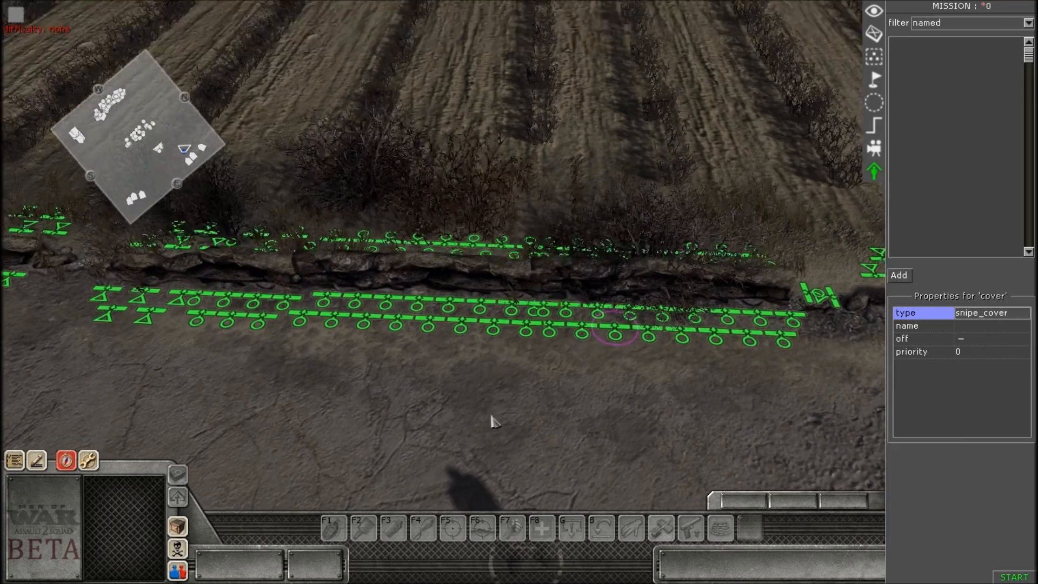
pyautogui.click(491, 350)
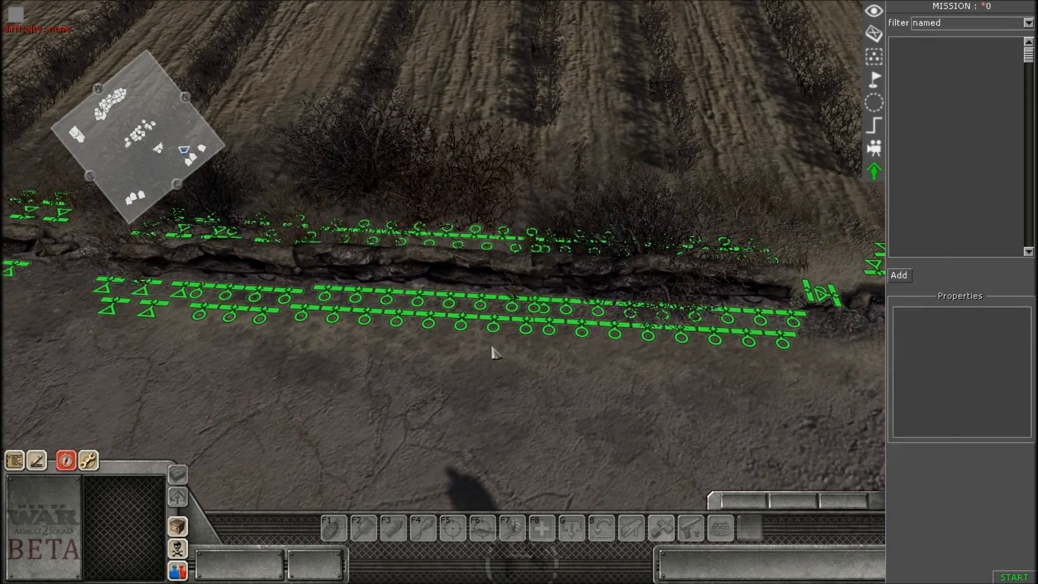
# Name the snipe_cover point near the middle of the rock wall's inner road-side row "cover1"
pyautogui.moveTo(492, 351); pyautogui.dragTo(511, 404, button='middle')
pyautogui.scroll(-3, 509, 397)
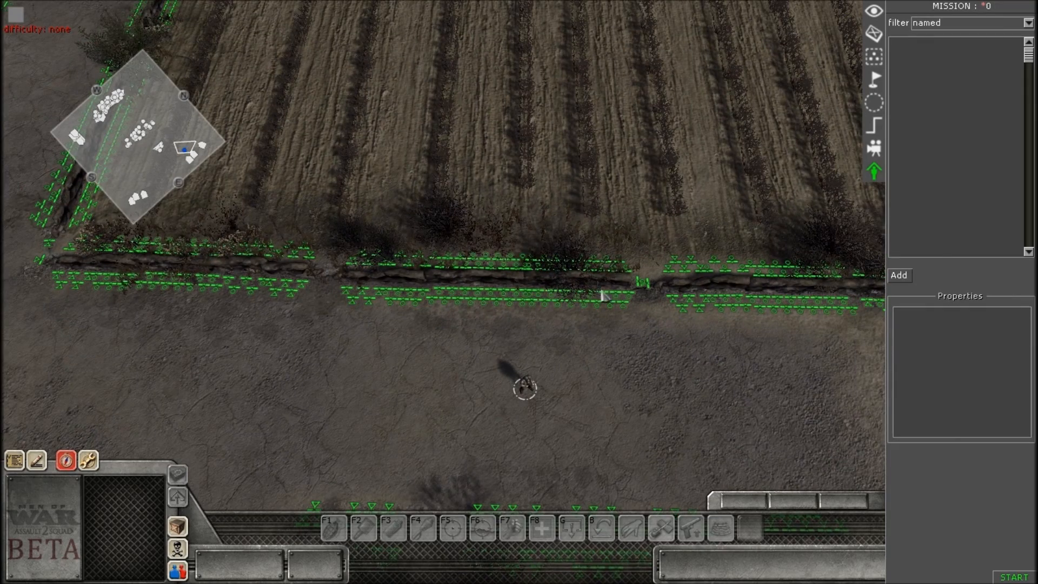
pyautogui.scroll(4, 419, 338)
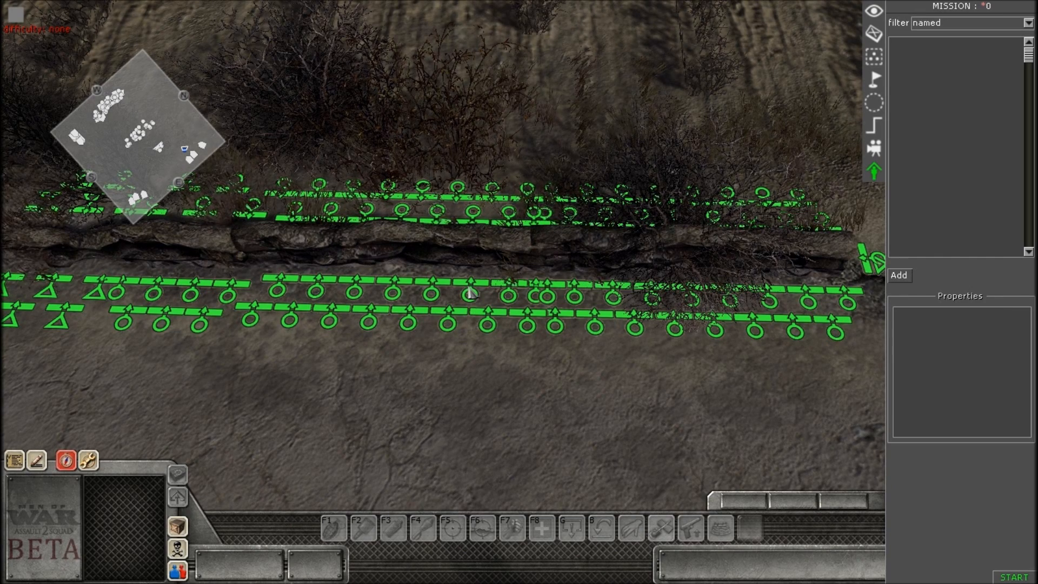
pyautogui.click(469, 294)
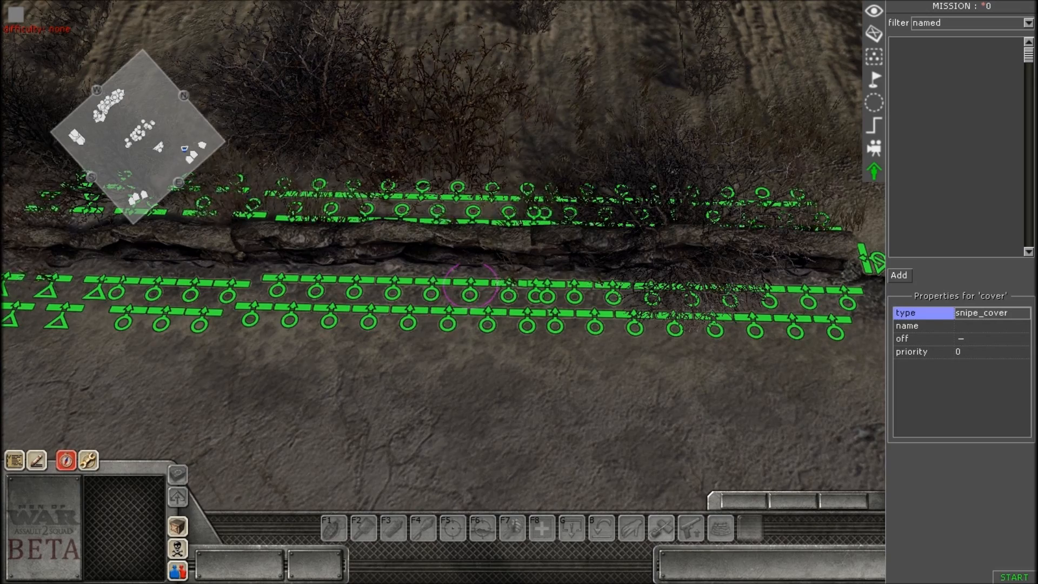
pyautogui.press('Down')
pyautogui.press('Up')
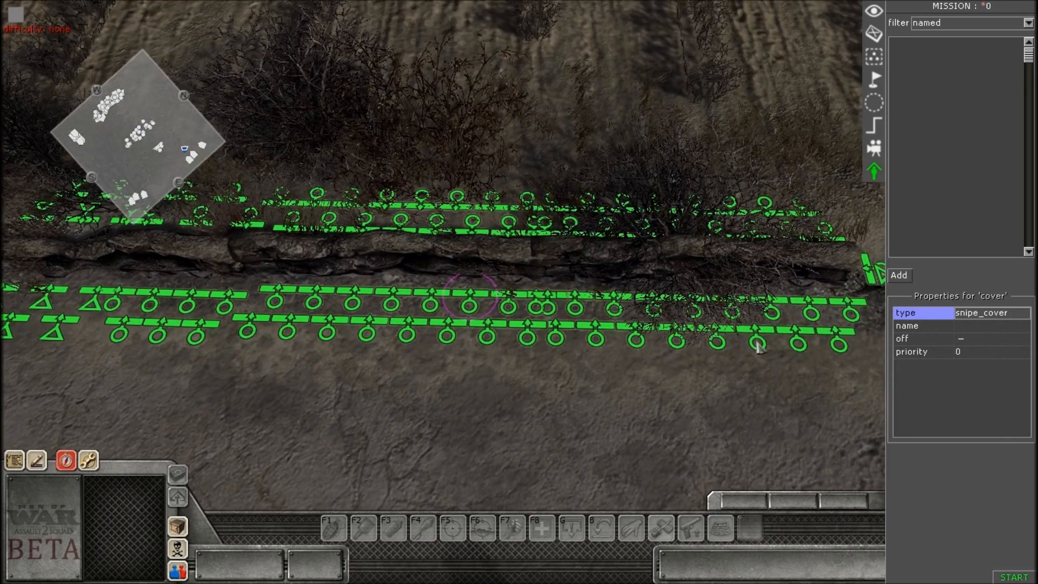
pyautogui.press('Down')
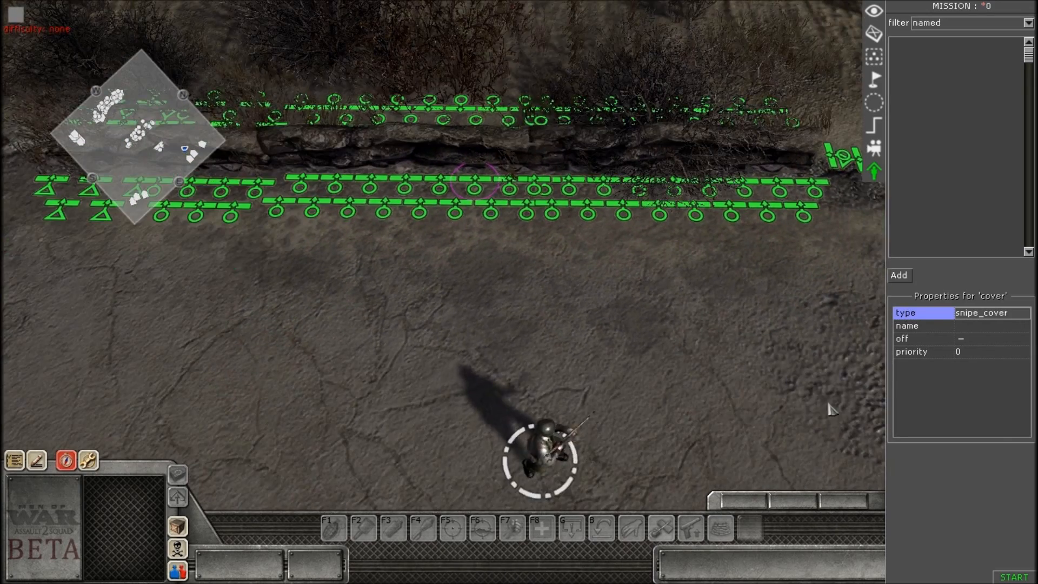
pyautogui.press('Up')
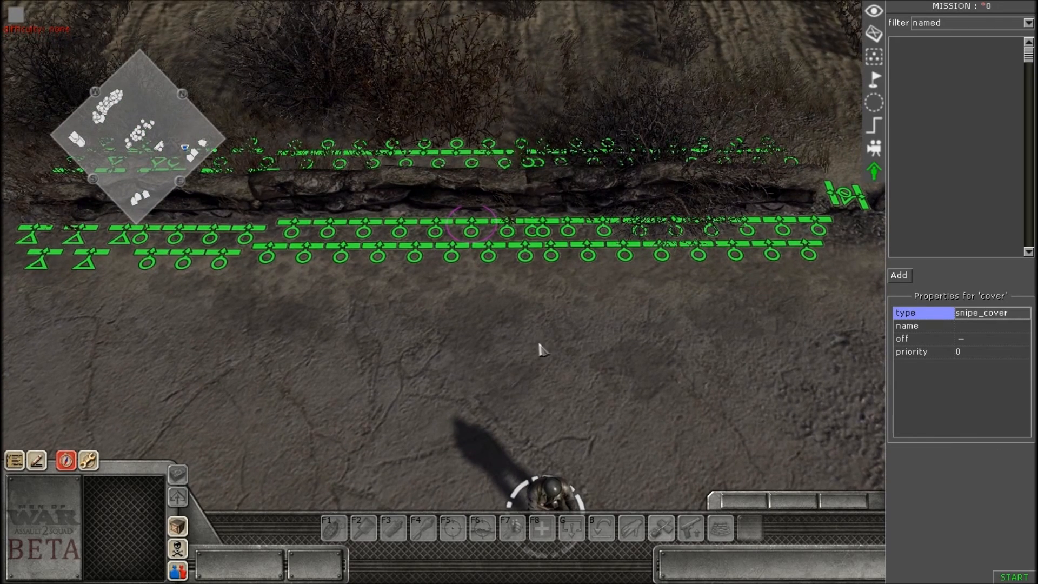
pyautogui.click(971, 328)
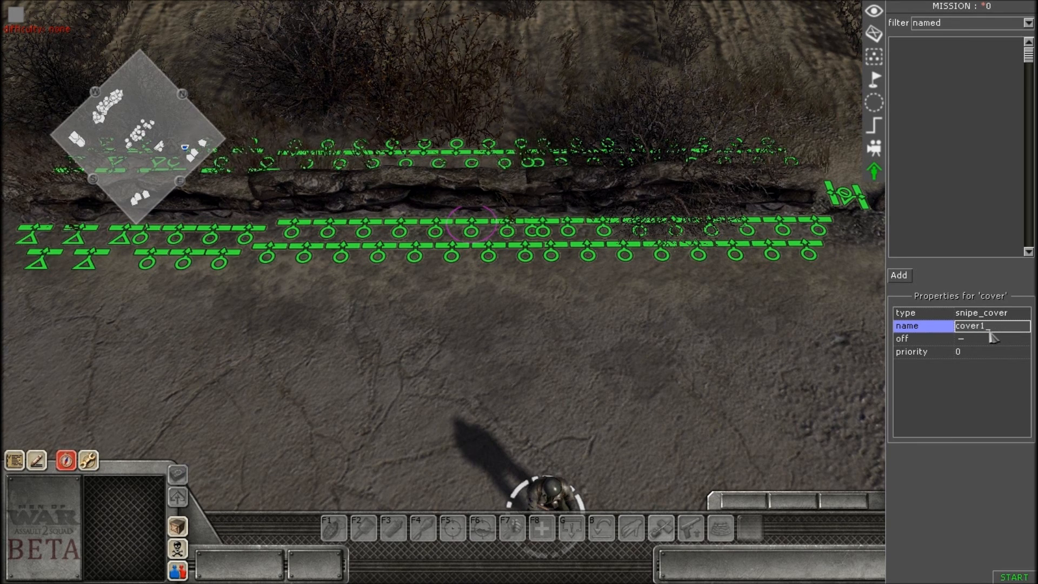
pyautogui.click(671, 361)
# Examine the cover1 point and its label beside the rock wall from a low viewing angle
pyautogui.moveTo(594, 318); pyautogui.dragTo(648, 315, button='middle')
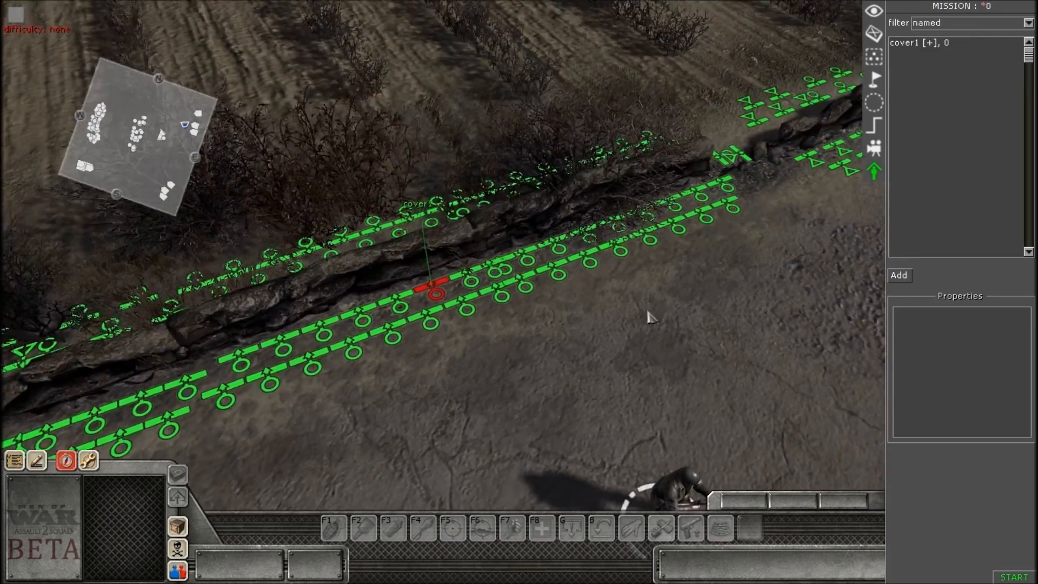
pyautogui.press('Up')
pyautogui.moveTo(461, 380)
pyautogui.mouseDown(button='middle')
pyautogui.moveTo(514, 370)
pyautogui.moveTo(527, 357)
pyautogui.mouseUp(button='middle')
pyautogui.moveTo(504, 301); pyautogui.dragTo(505, 301, button='middle')
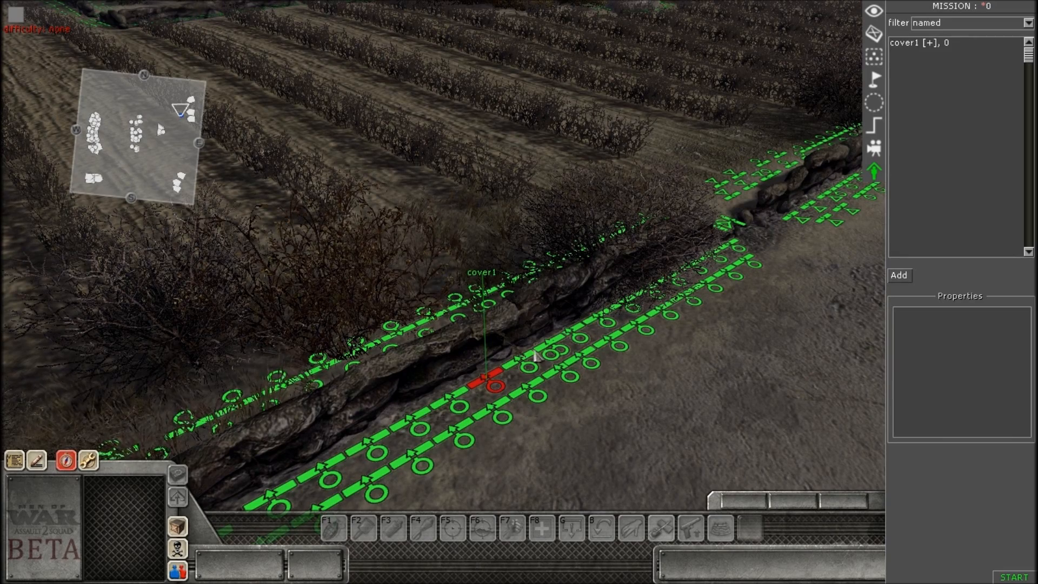
pyautogui.moveTo(509, 438); pyautogui.dragTo(505, 365, button='middle')
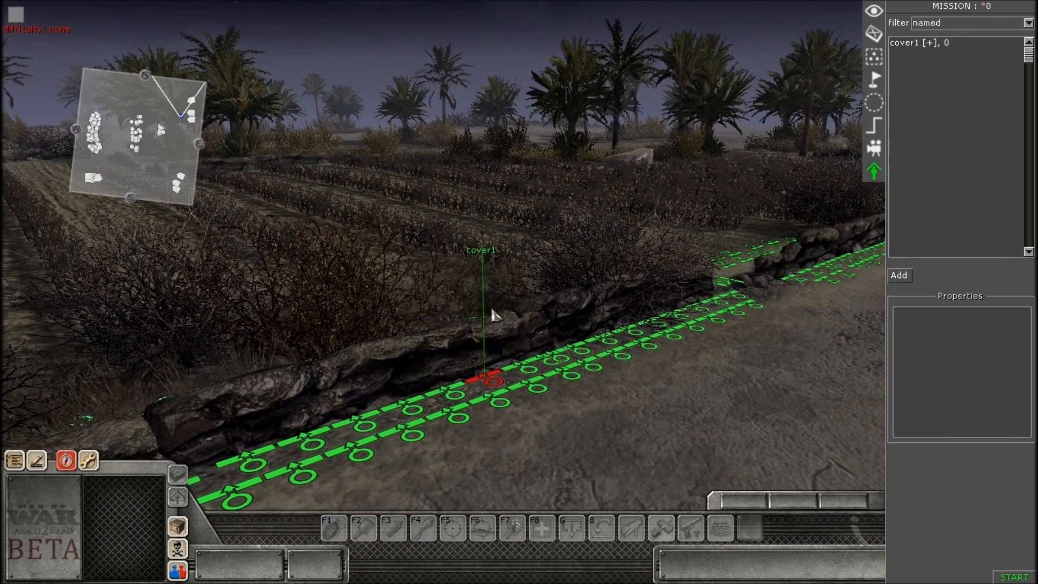
pyautogui.moveTo(500, 295); pyautogui.dragTo(473, 297, button='middle')
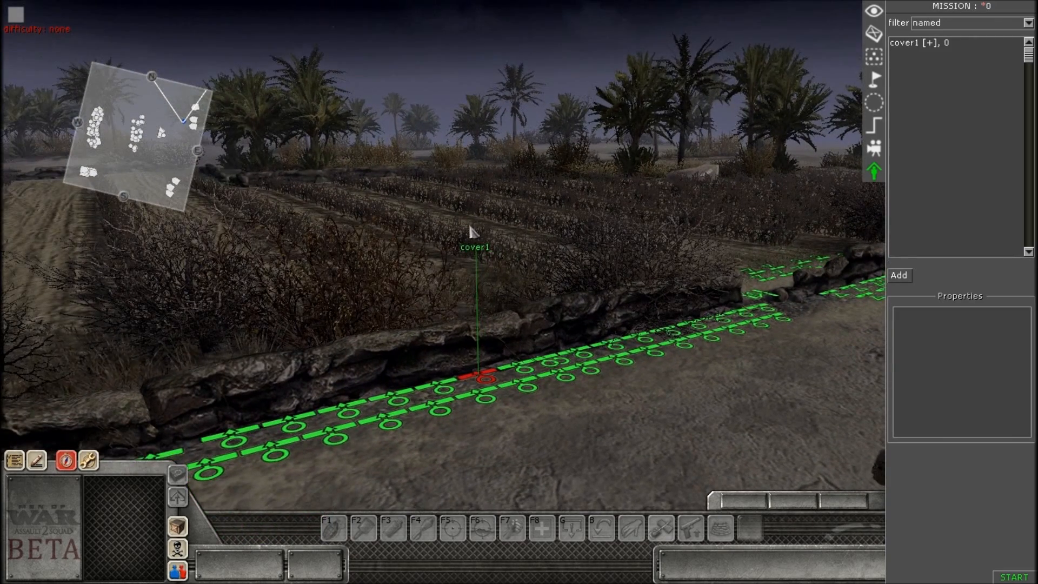
# Compare the position of the cover1 point along the rock wall with the rifleman standing on the road
pyautogui.moveTo(468, 232); pyautogui.dragTo(462, 261, button='middle')
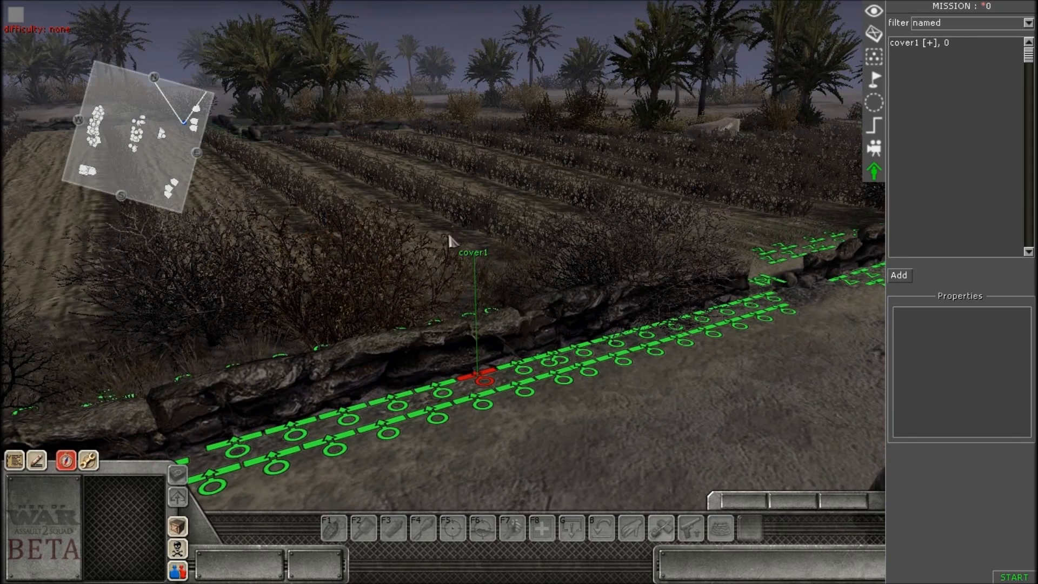
pyautogui.moveTo(475, 262); pyautogui.dragTo(508, 299, button='middle')
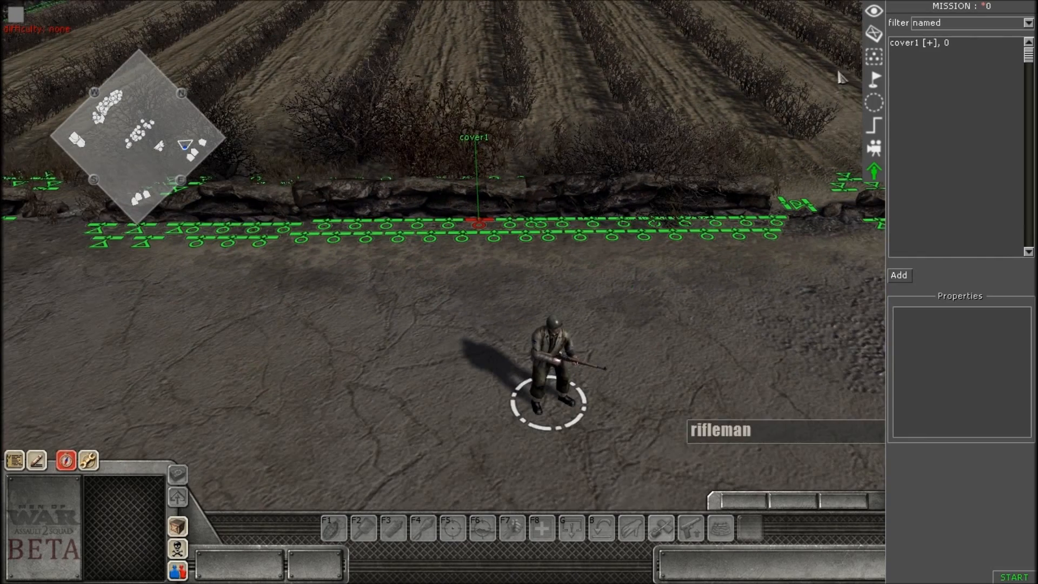
pyautogui.click(867, 31)
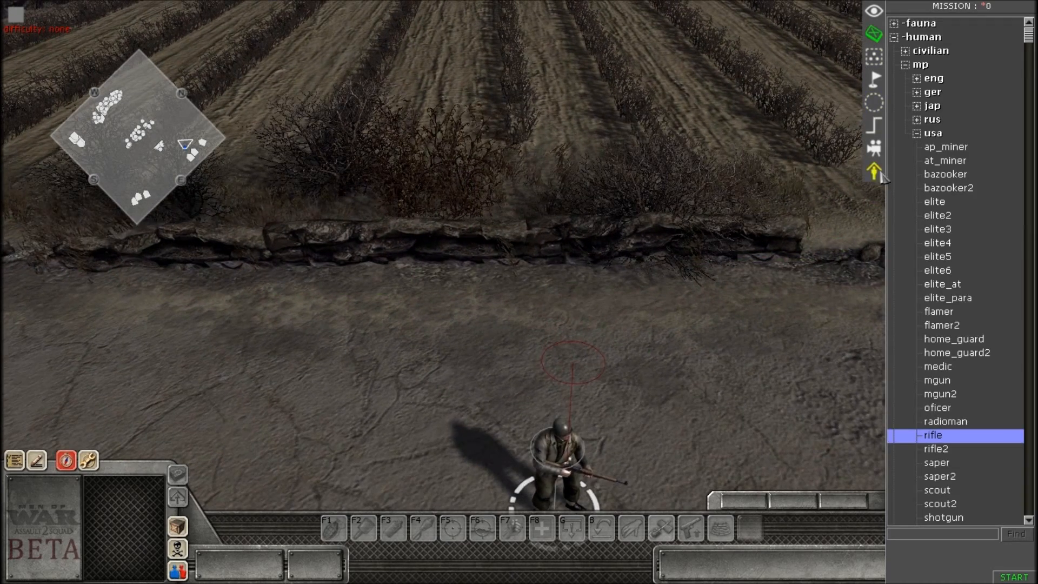
pyautogui.click(874, 171)
pyautogui.press('Up')
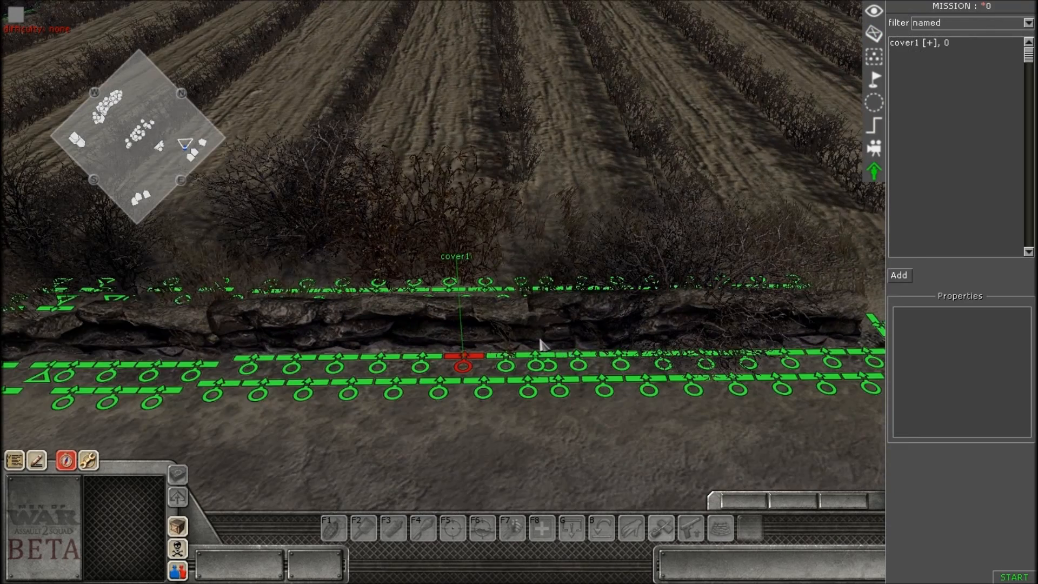
pyautogui.moveTo(539, 340)
pyautogui.mouseDown(button='middle')
pyautogui.moveTo(580, 301)
pyautogui.moveTo(540, 322)
pyautogui.moveTo(427, 349)
pyautogui.moveTo(523, 351)
pyautogui.mouseUp(button='middle')
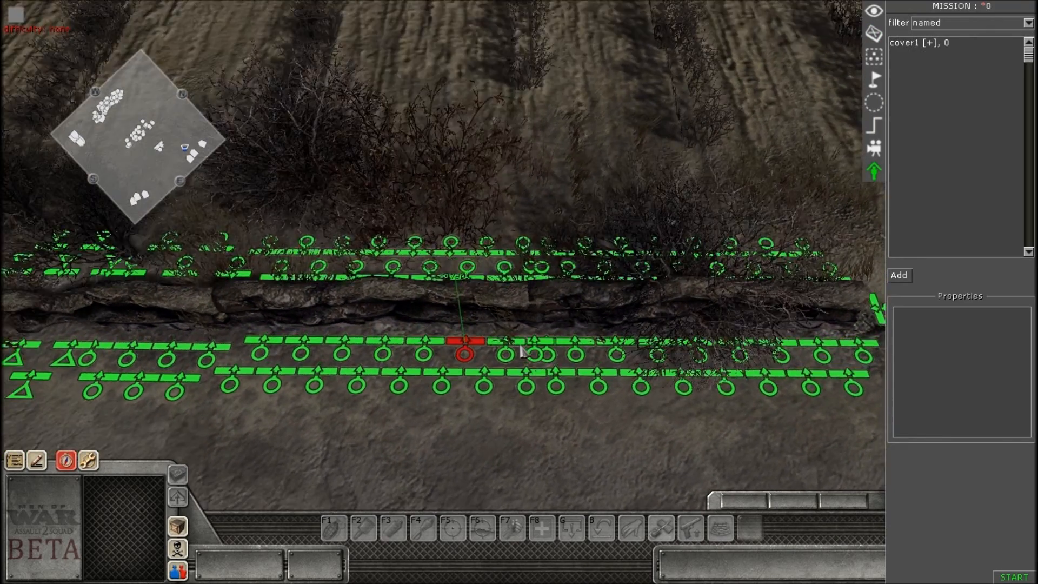
pyautogui.press('Down')
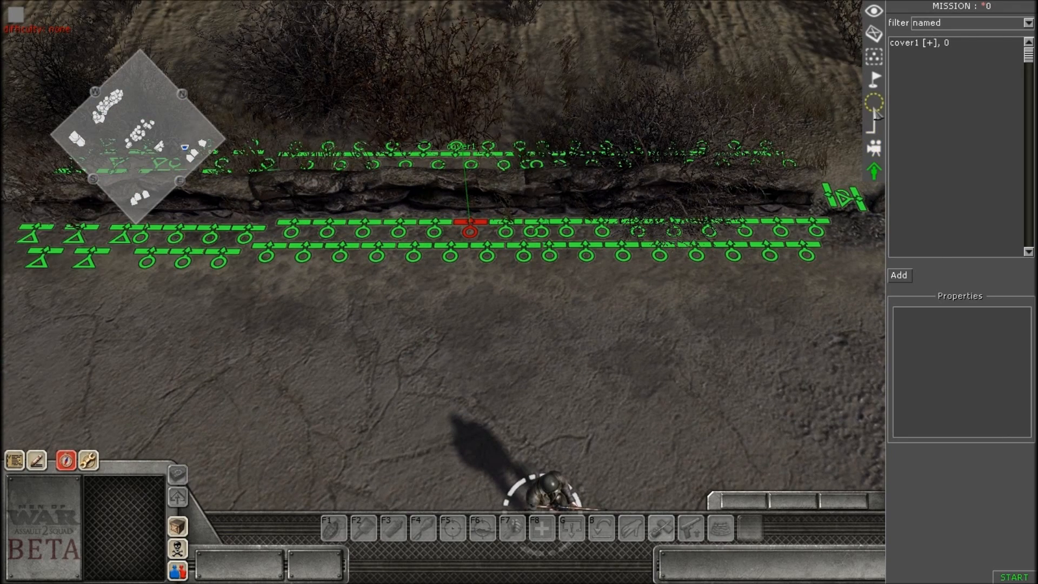
# Create a new mission trigger named "cover"
pyautogui.click(877, 129)
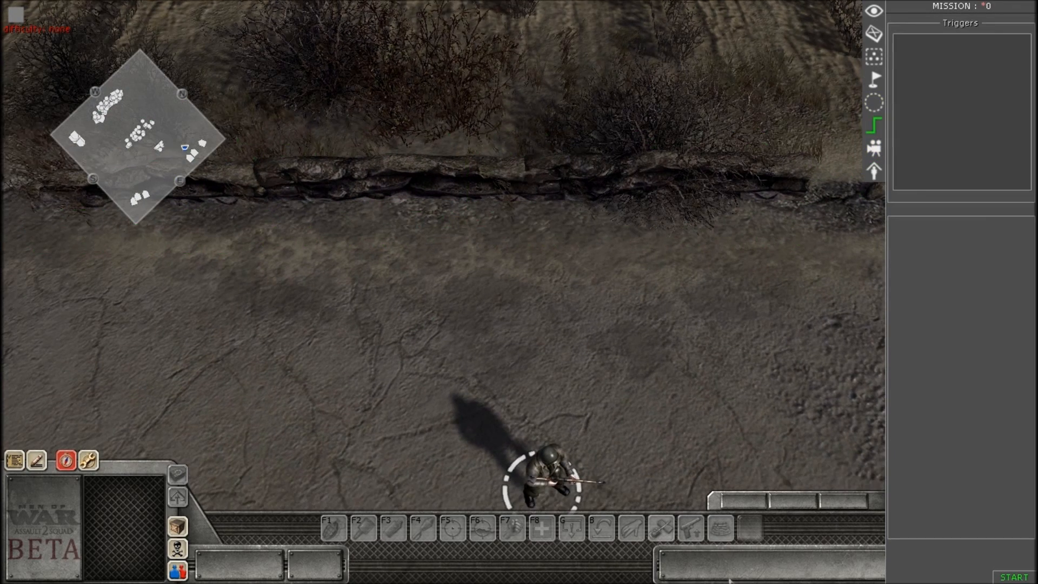
pyautogui.rightClick(946, 93)
pyautogui.click(962, 96)
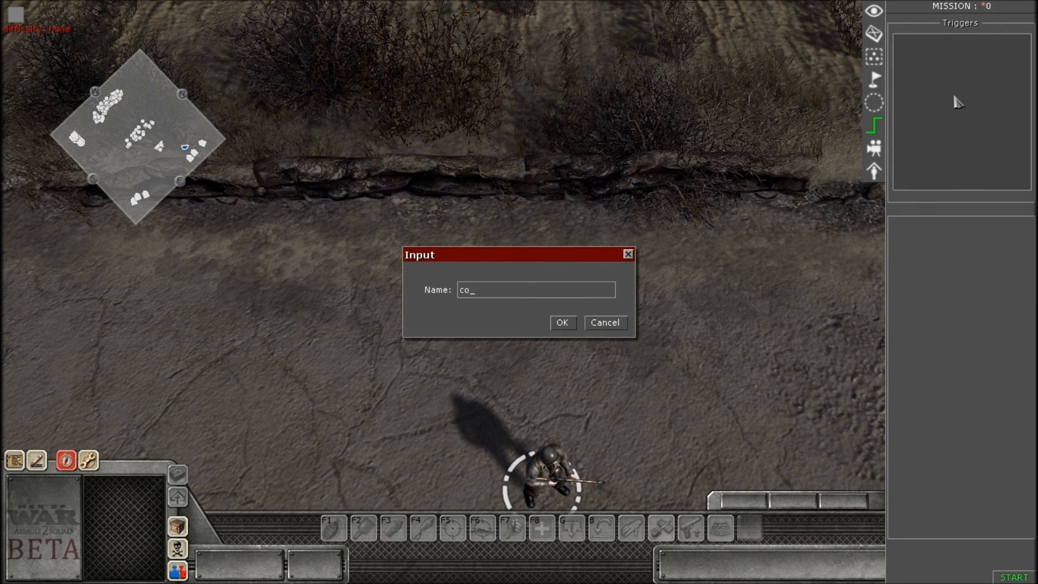
pyautogui.press('Return')
# Add an actor_to_cover command from the actor category to the cover trigger and open its properties
pyautogui.moveTo(621, 296); pyautogui.dragTo(630, 290, button='middle')
pyautogui.rightClick(939, 416)
pyautogui.click(949, 422)
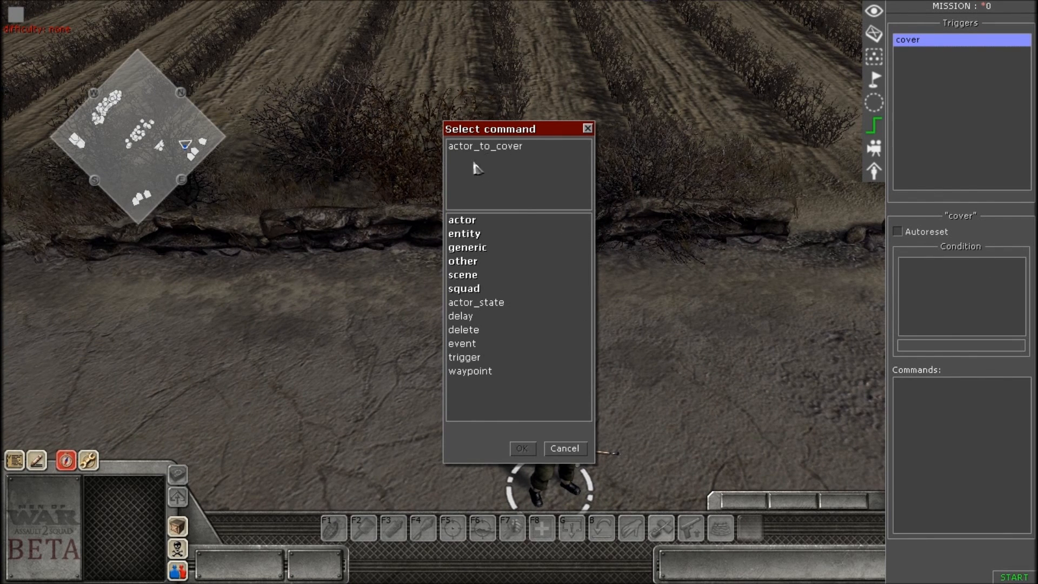
pyautogui.doubleClick(470, 224)
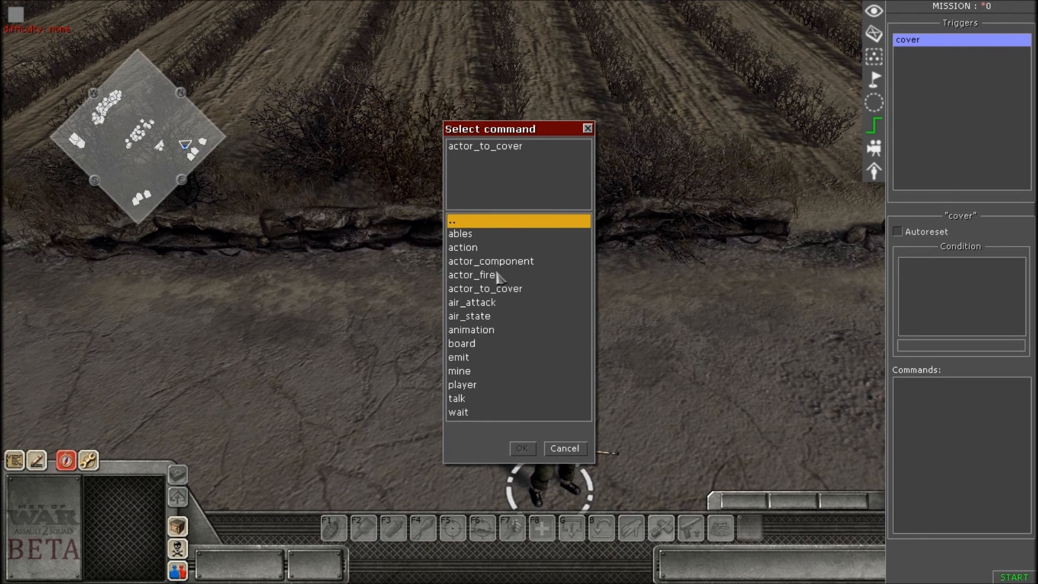
pyautogui.click(493, 292)
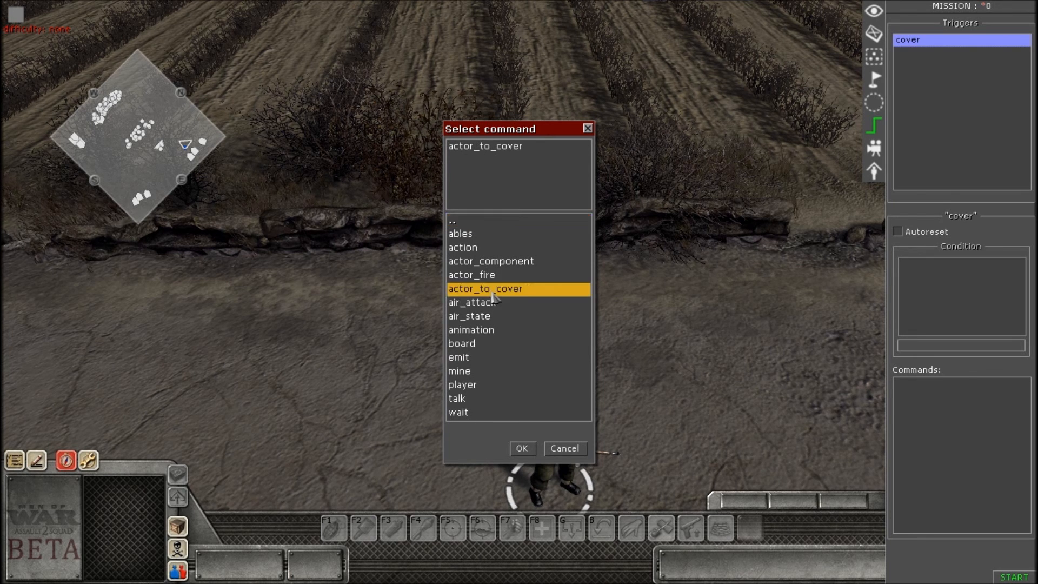
pyautogui.doubleClick(476, 292)
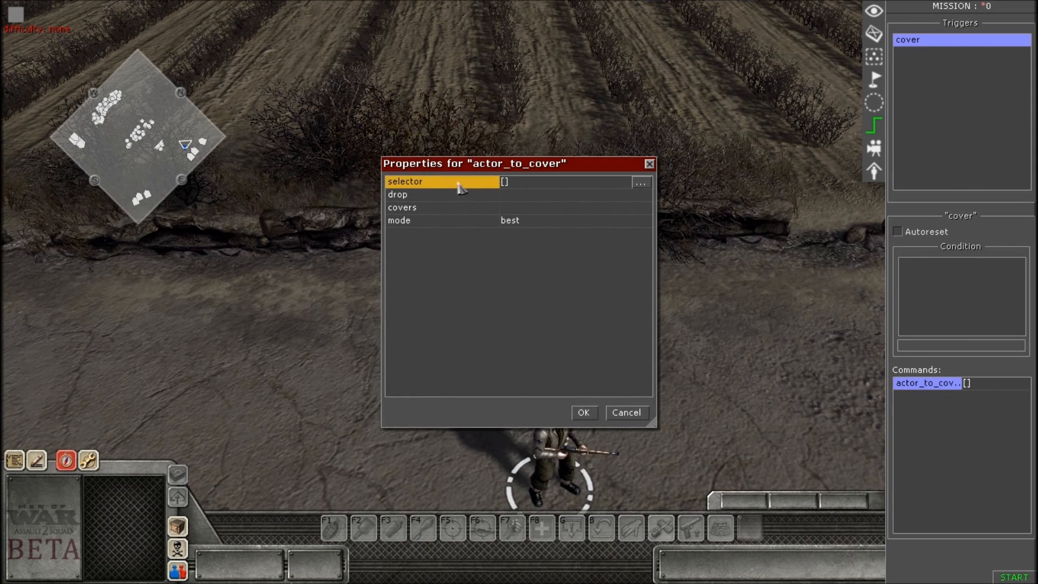
# Set the actor_to_cover command's selector to target units with the tag "usa"
pyautogui.click(648, 183)
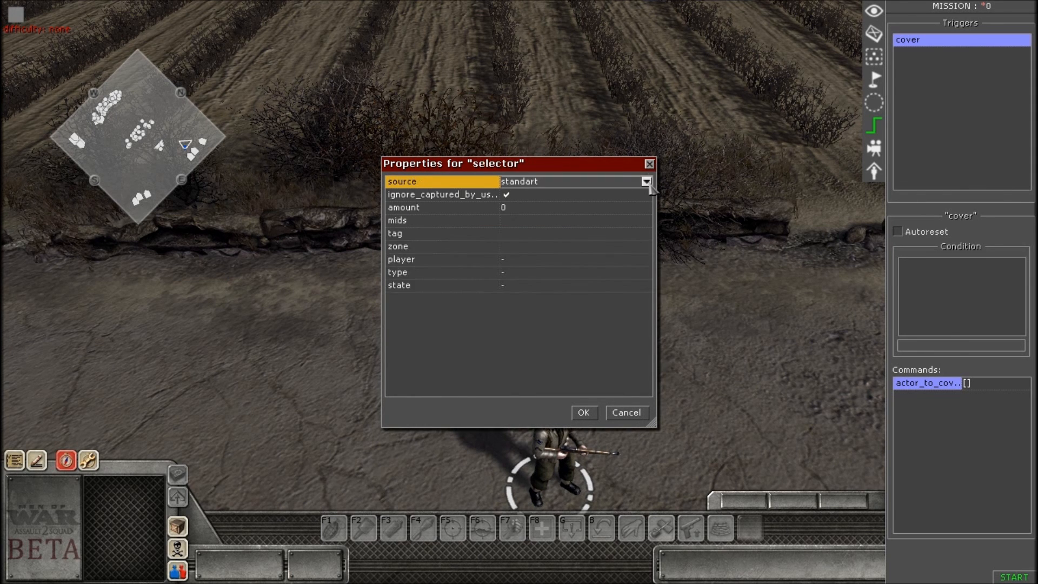
pyautogui.click(603, 237)
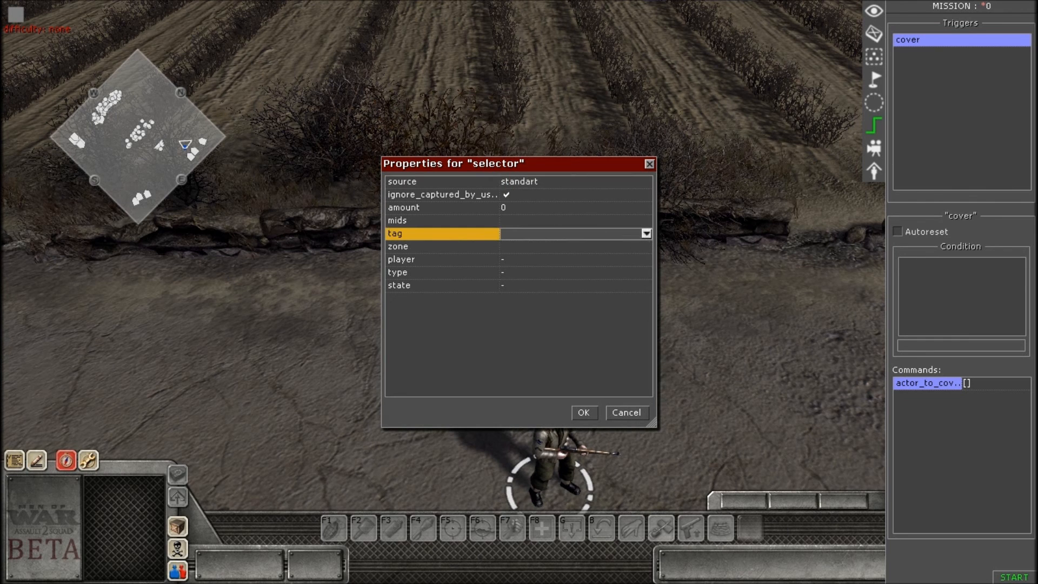
pyautogui.click(646, 234)
pyautogui.click(531, 268)
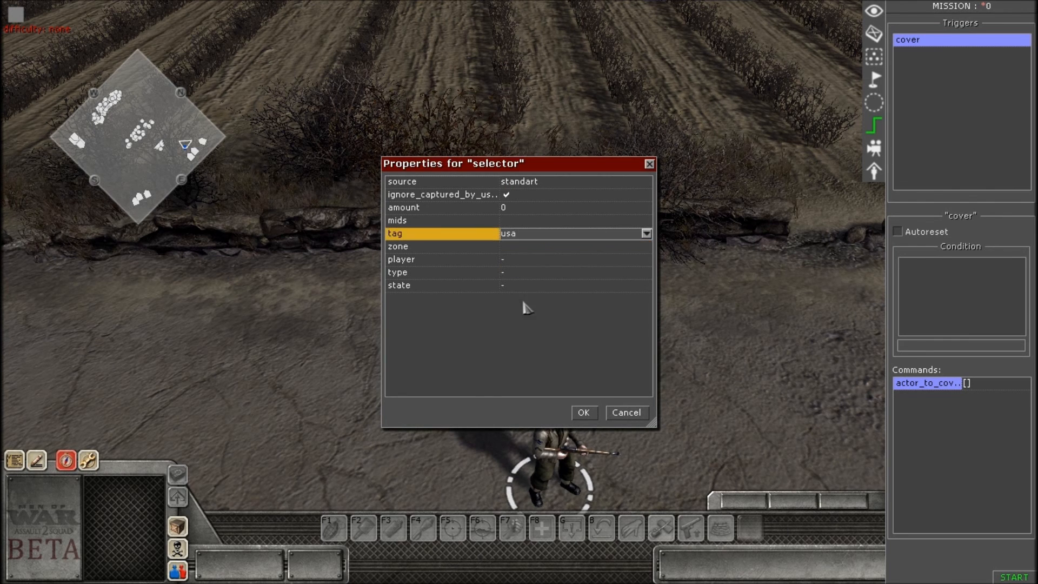
pyautogui.click(585, 413)
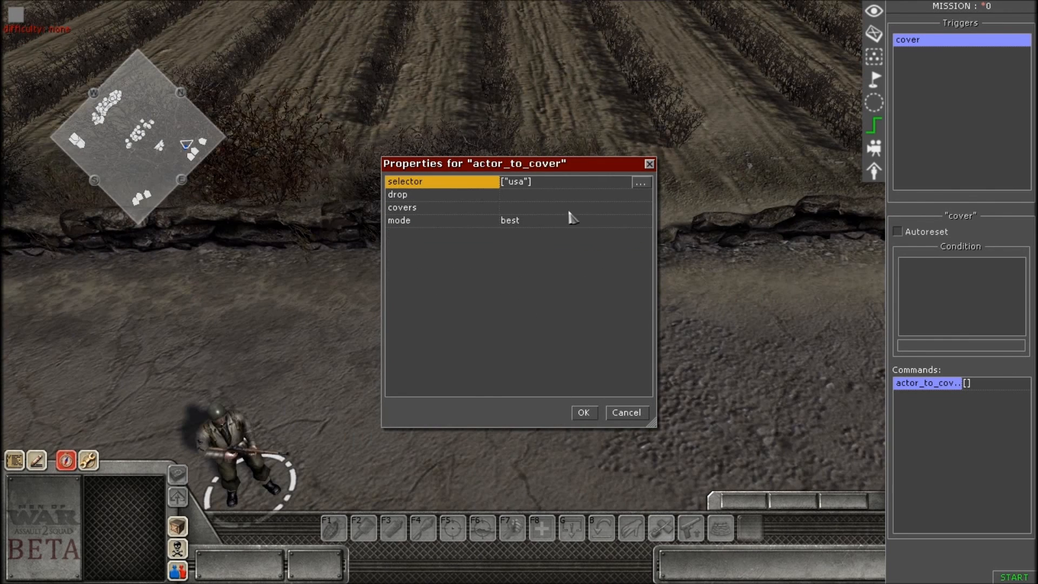
# Assign the named point cover1 as the covers value of the actor_to_cover command
pyautogui.click(531, 198)
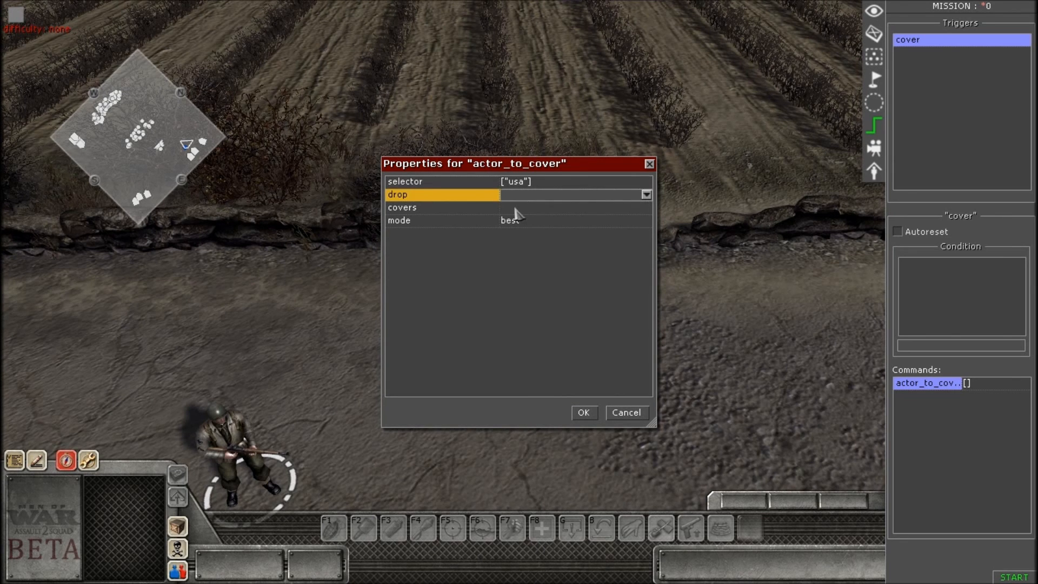
pyautogui.click(515, 210)
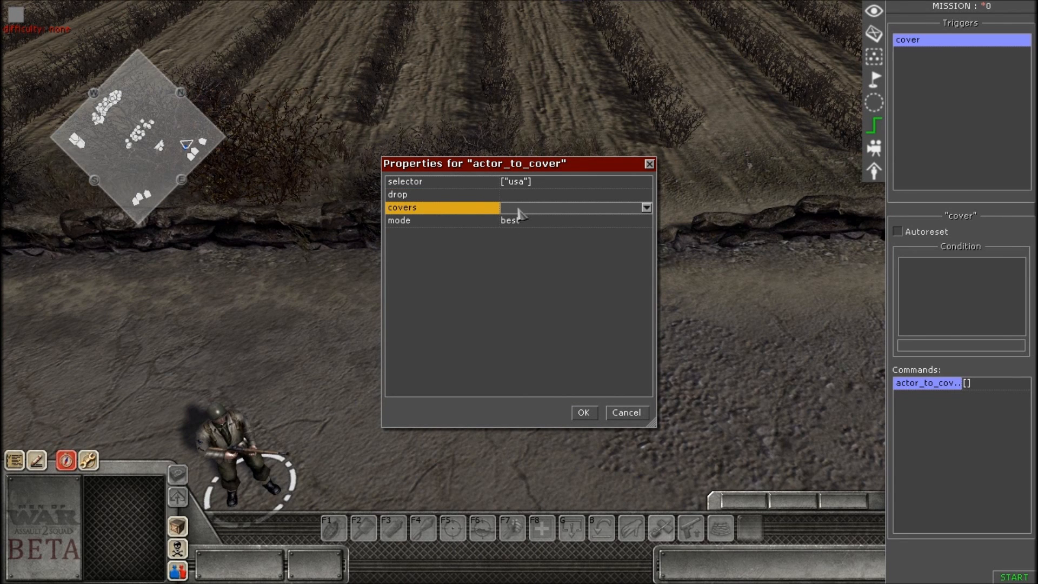
pyautogui.click(646, 208)
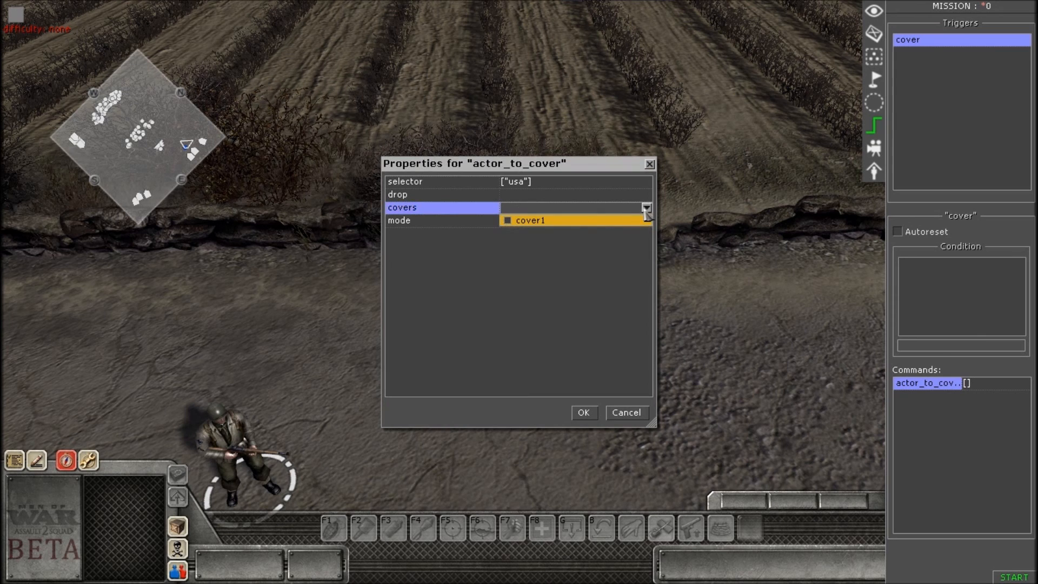
pyautogui.click(540, 222)
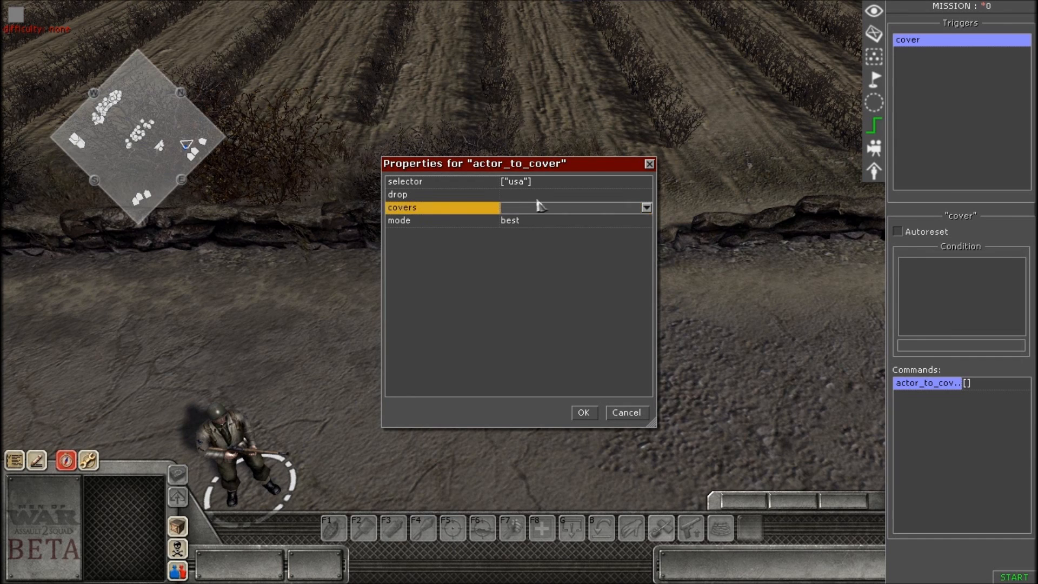
pyautogui.click(646, 208)
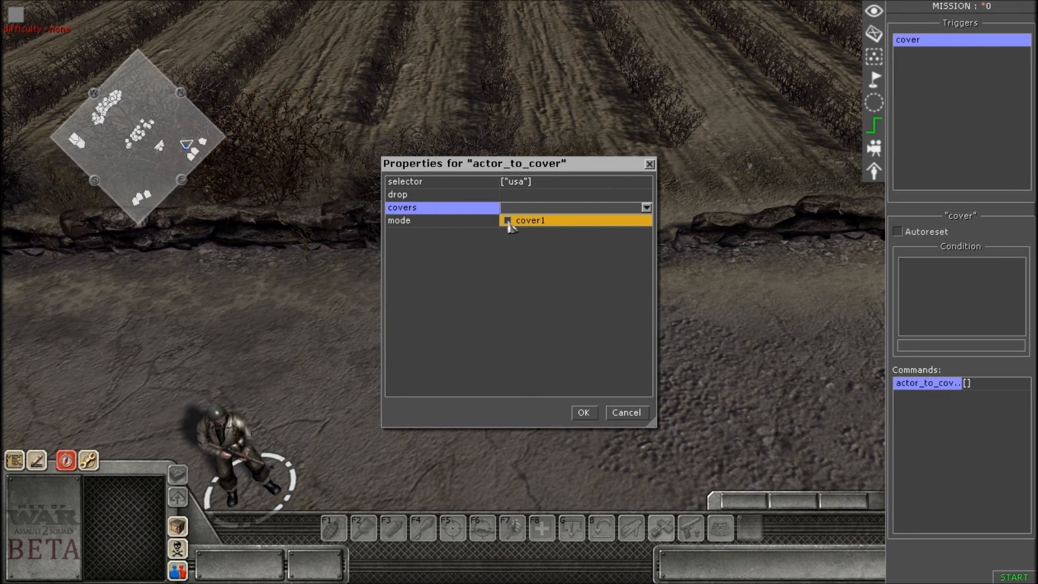
pyautogui.click(508, 221)
pyautogui.click(540, 208)
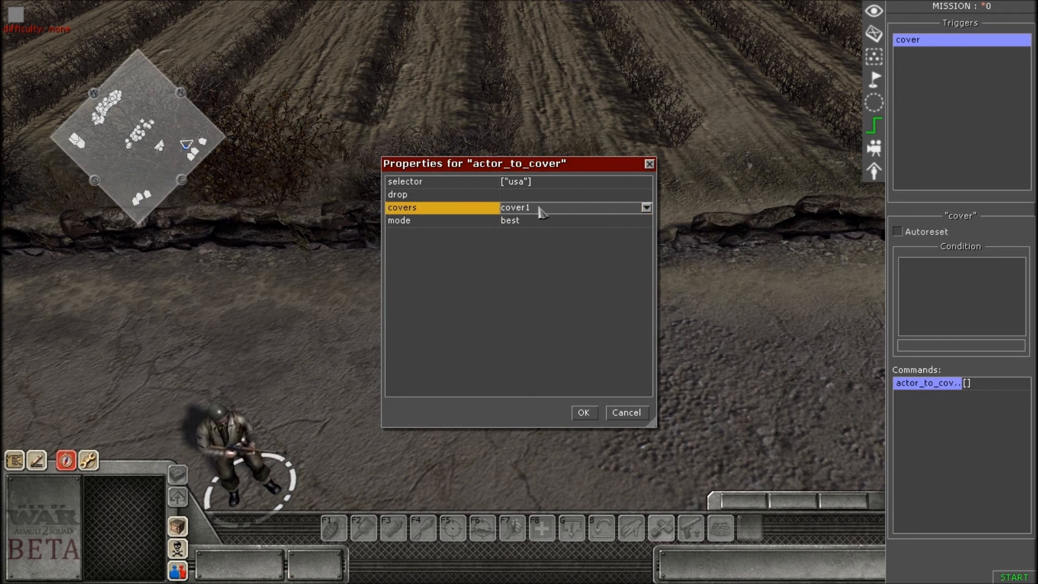
# Review the named covers available to the actor_to_cover command, keeping cover1 selected
pyautogui.click(646, 208)
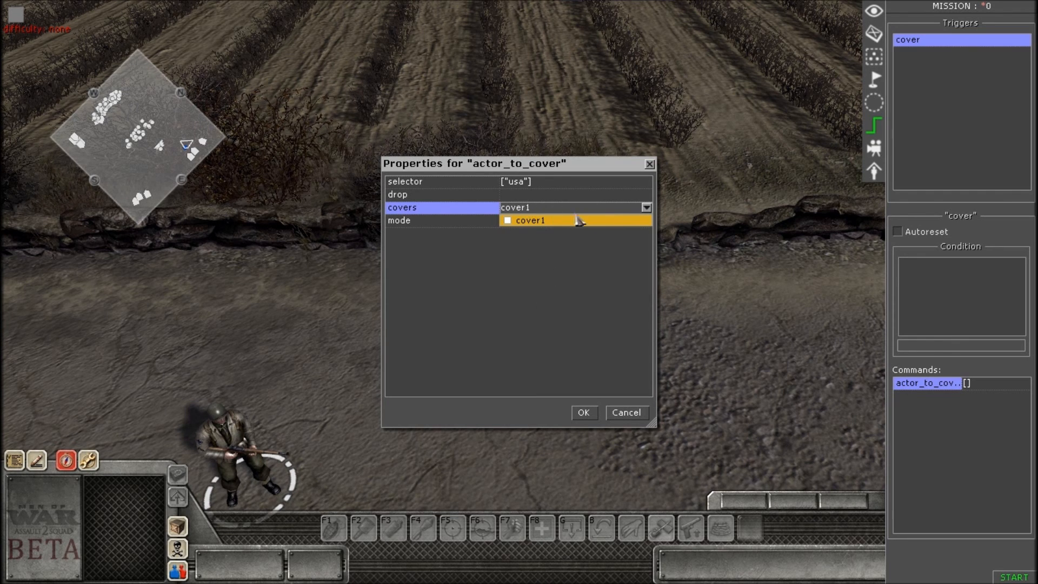
pyautogui.click(555, 219)
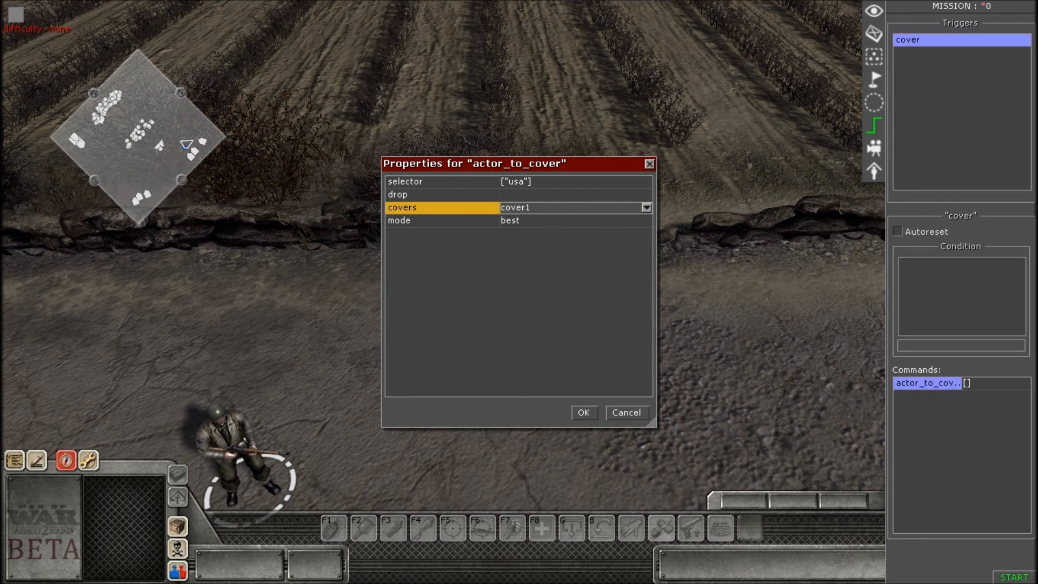
pyautogui.click(549, 221)
pyautogui.click(535, 208)
pyautogui.click(537, 209)
pyautogui.click(538, 216)
pyautogui.click(538, 209)
pyautogui.click(540, 217)
# Review the mode options available for the actor_to_cover command, keeping best selected
pyautogui.click(540, 222)
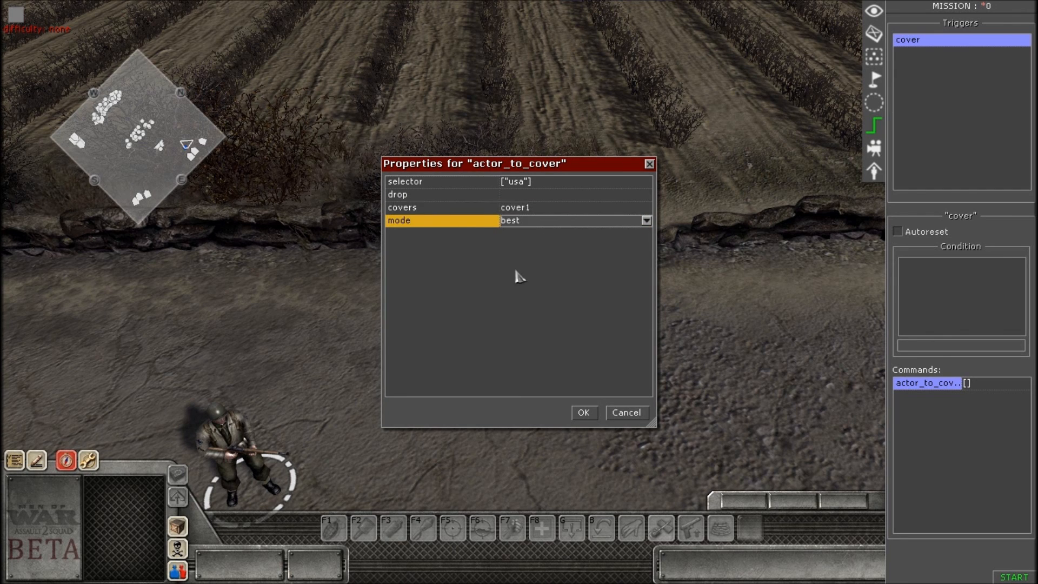
pyautogui.click(532, 224)
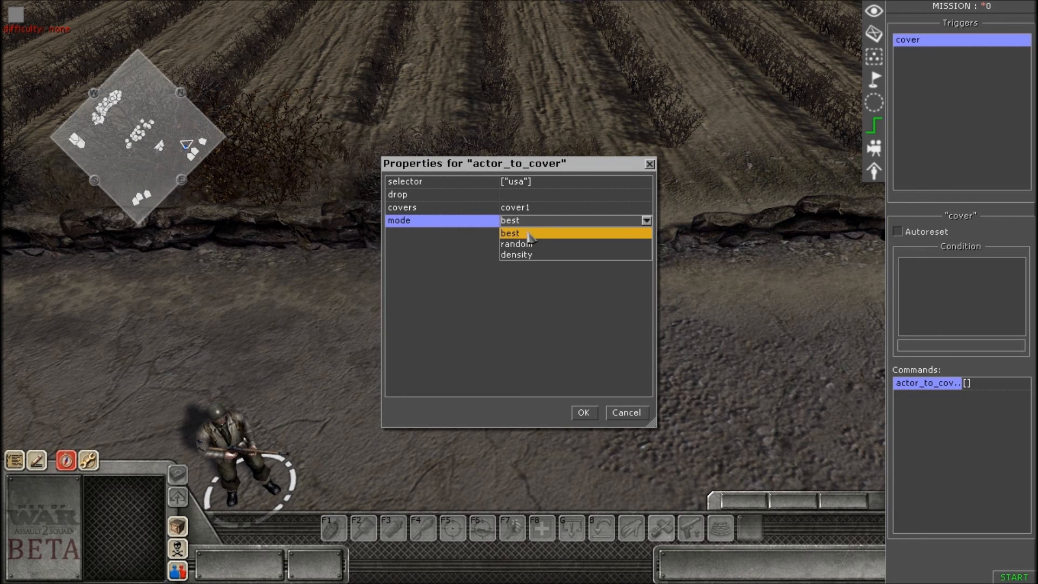
pyautogui.click(528, 233)
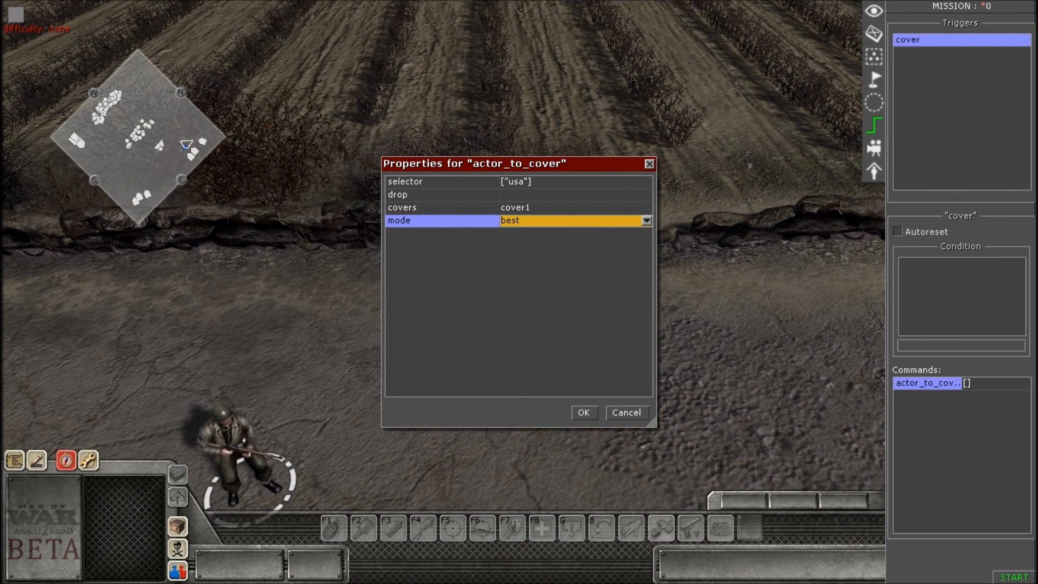
# Try the density mode for the actor_to_cover command and inspect its additional density setting
pyautogui.click(537, 221)
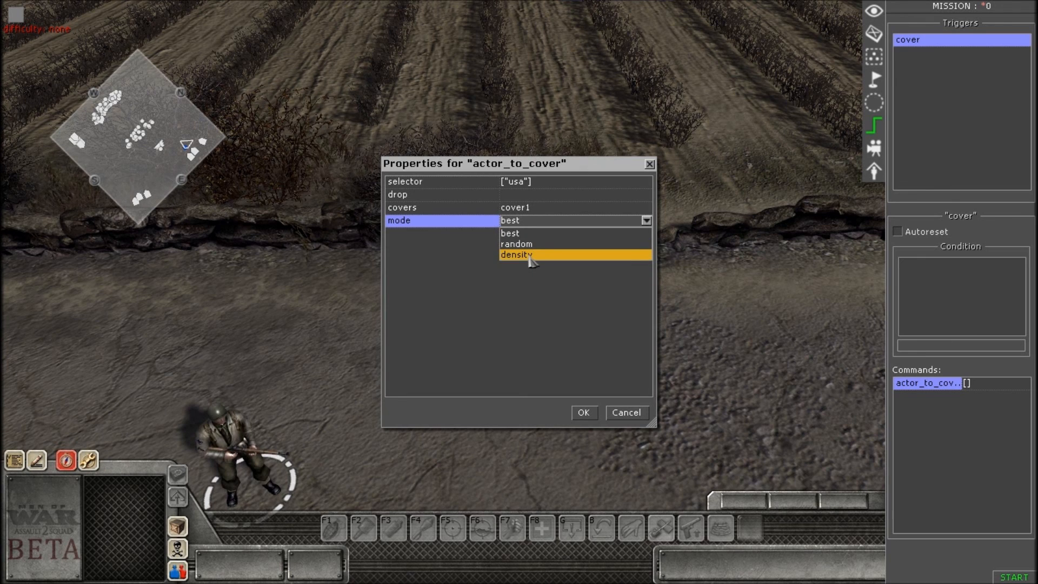
pyautogui.click(530, 255)
pyautogui.click(518, 234)
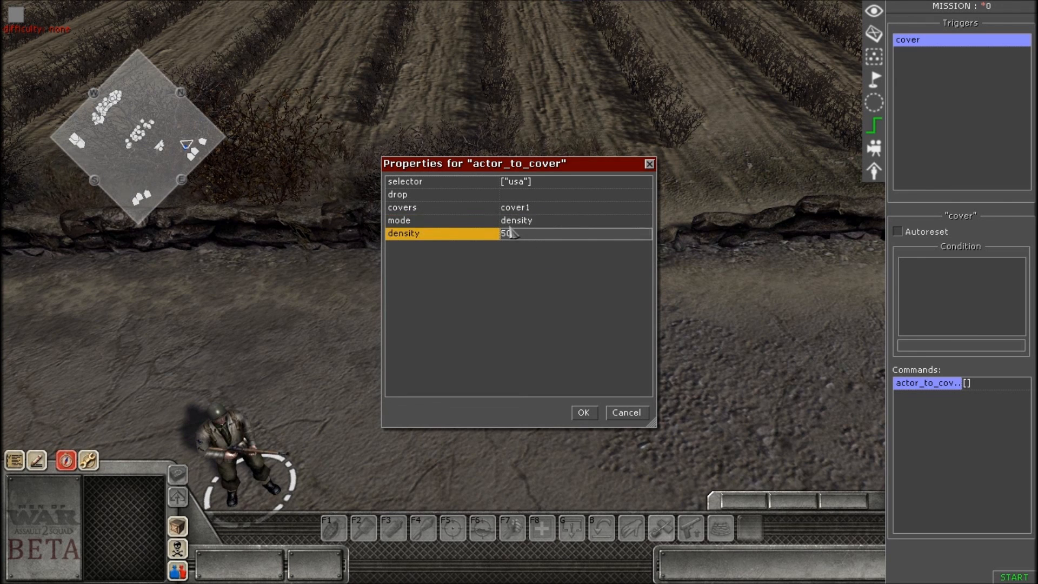
pyautogui.click(532, 221)
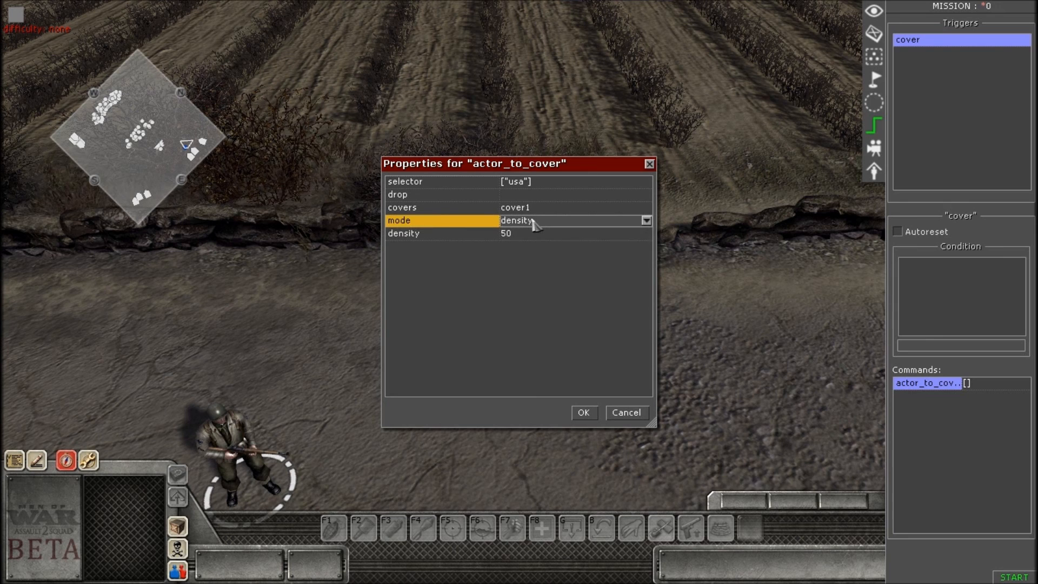
pyautogui.click(532, 221)
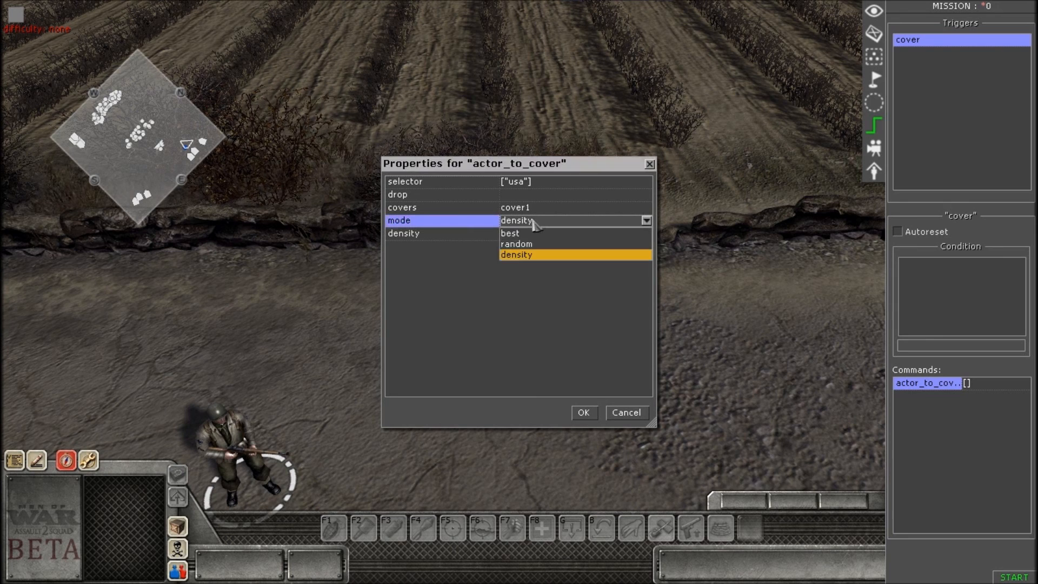
pyautogui.click(534, 256)
pyautogui.click(530, 234)
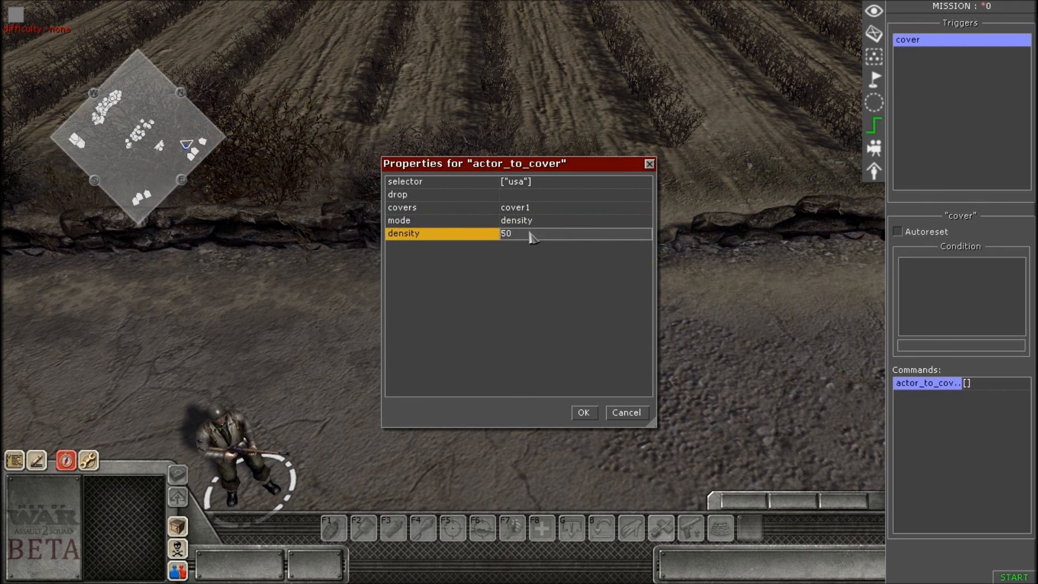
# Set the actor_to_cover command's mode to best
pyautogui.click(553, 220)
pyautogui.click(554, 221)
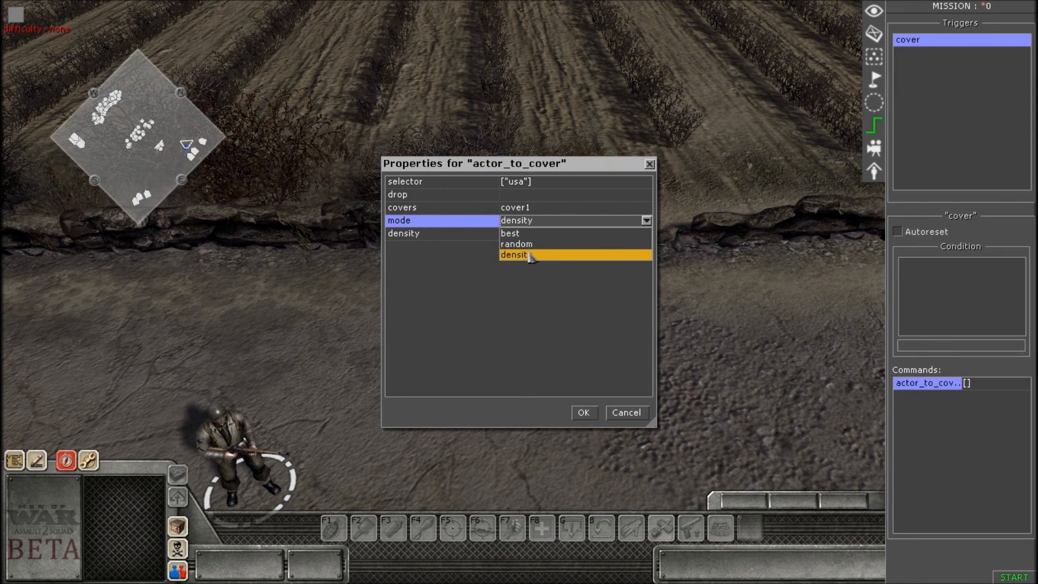
pyautogui.press('Up')
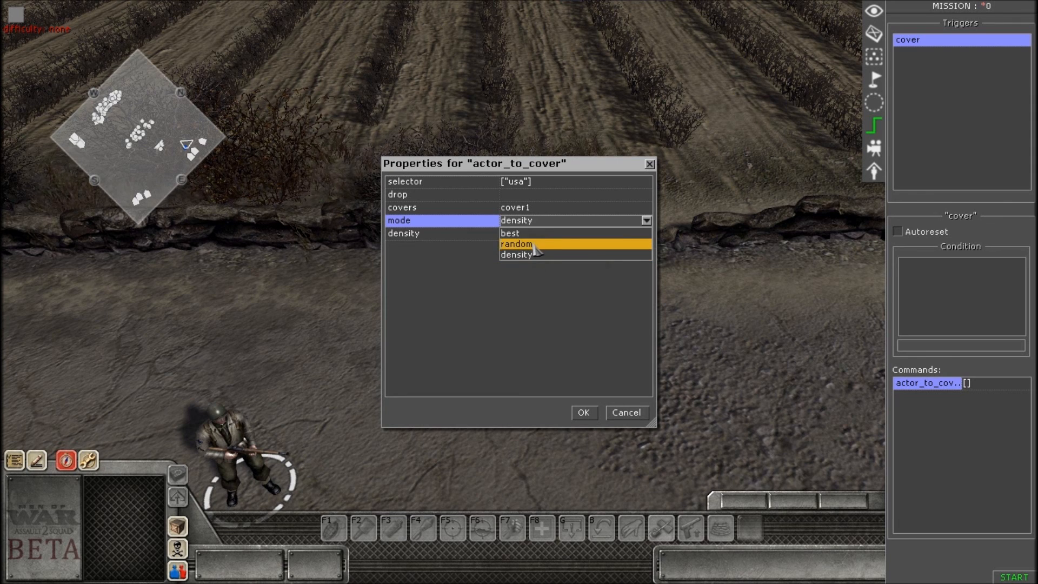
pyautogui.click(525, 233)
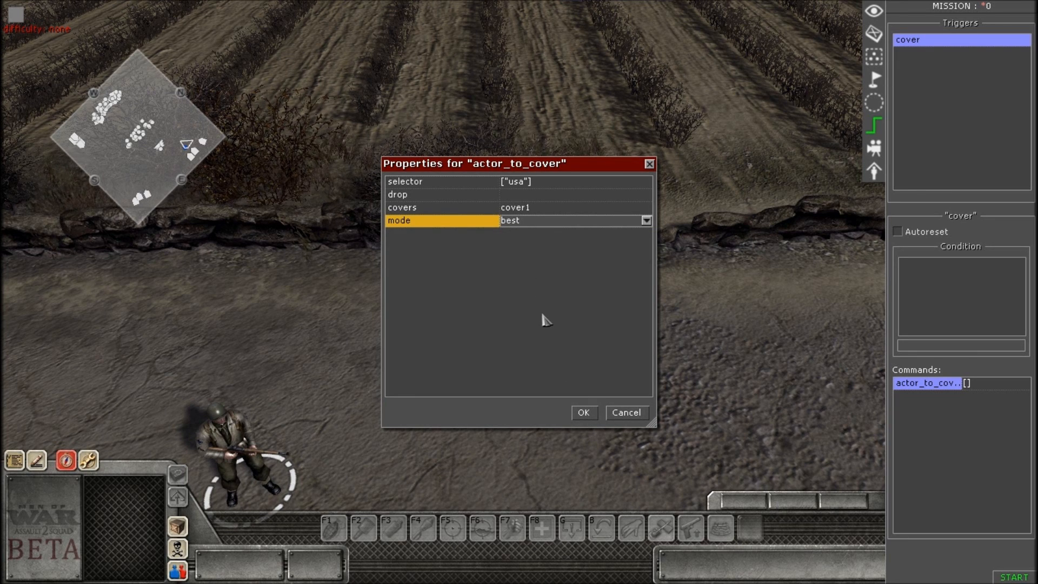
# Apply the actor_to_cover command's settings and start a test run of the mission
pyautogui.click(583, 413)
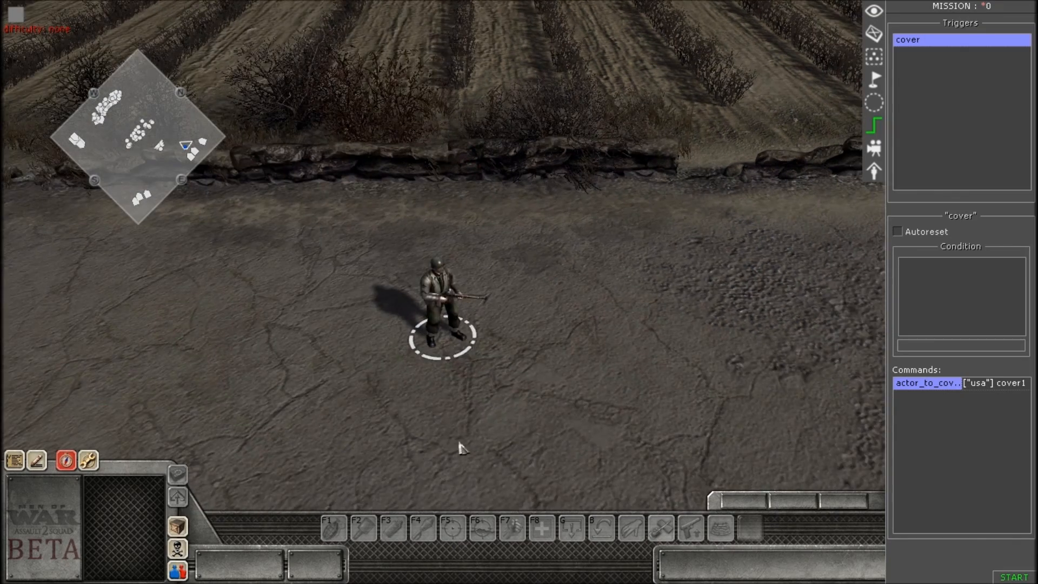
pyautogui.moveTo(461, 447); pyautogui.dragTo(560, 336, button='middle')
pyautogui.press('F1')
pyautogui.click(1014, 577)
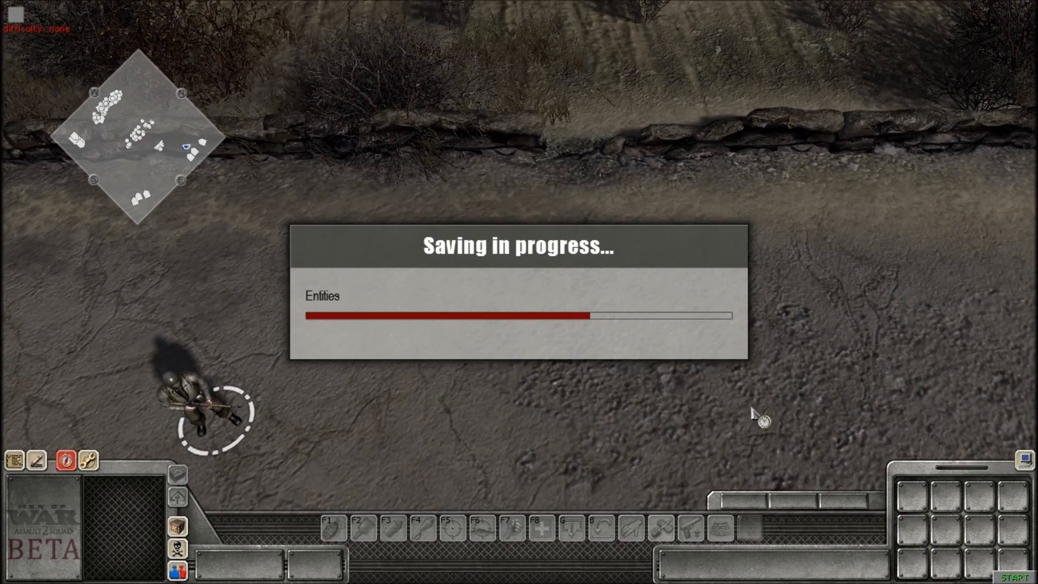
# Watch the rifleman move to the stone wall during the test run and examine his cover stance
pyautogui.moveTo(476, 281); pyautogui.dragTo(570, 7, button='middle')
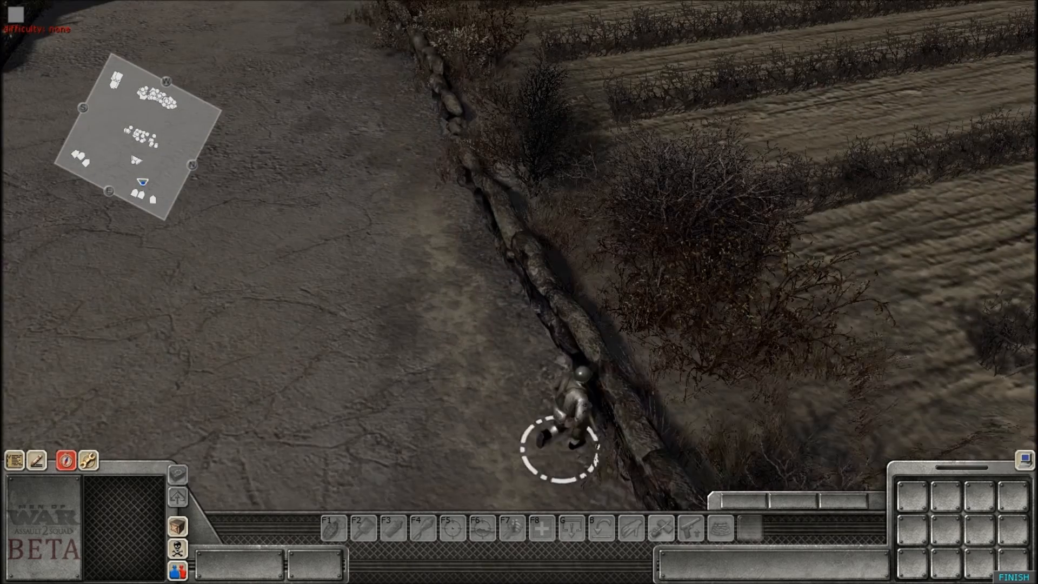
pyautogui.moveTo(602, 264); pyautogui.dragTo(576, 252, button='middle')
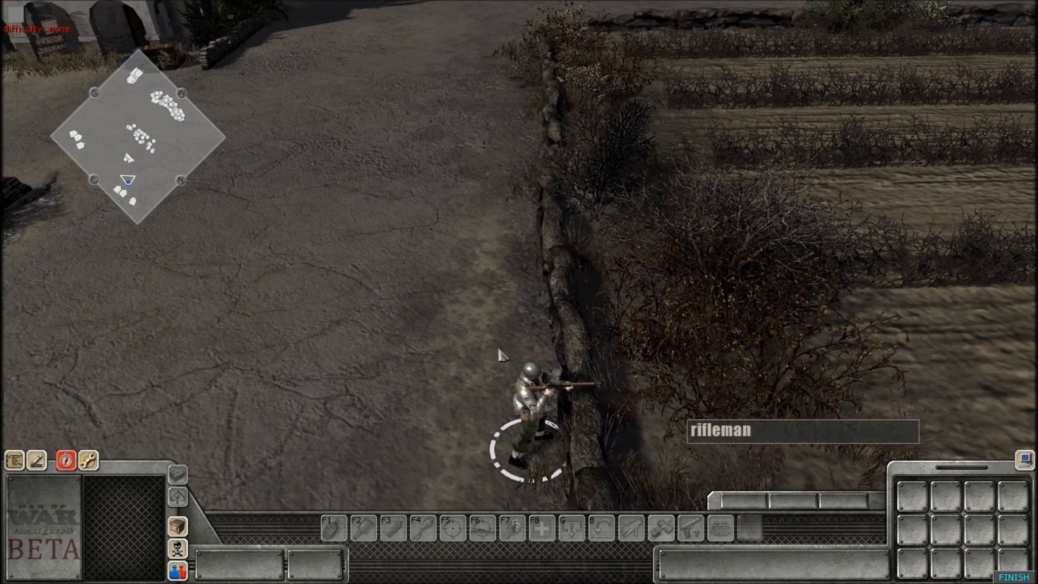
pyautogui.scroll(-3, 501, 354)
pyautogui.scroll(4, 454, 320)
pyautogui.scroll(-1, 597, 336)
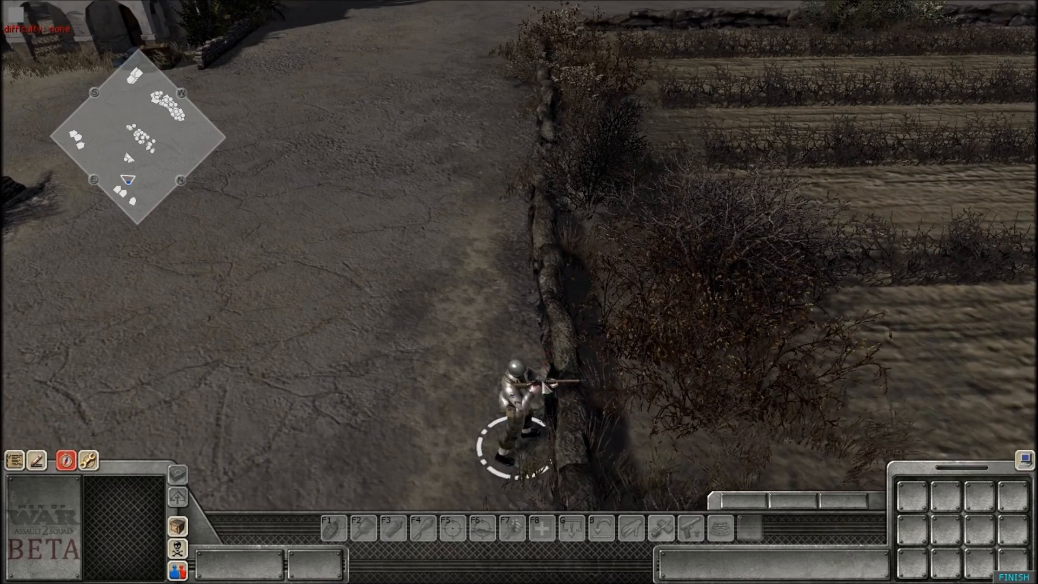
pyautogui.scroll(-1, 593, 357)
pyautogui.moveTo(593, 356); pyautogui.dragTo(498, 317, button='middle')
# Display the mission's cover points and compare the rifleman's position at the wall with the cover1 marker
pyautogui.press('F3')
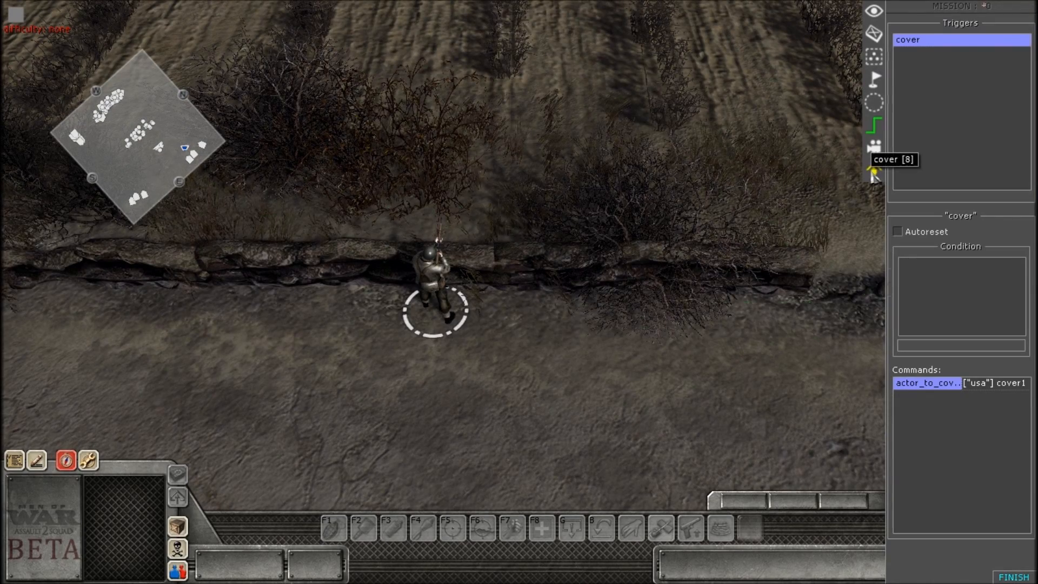
pyautogui.click(874, 174)
pyautogui.moveTo(557, 306); pyautogui.dragTo(508, 341, button='middle')
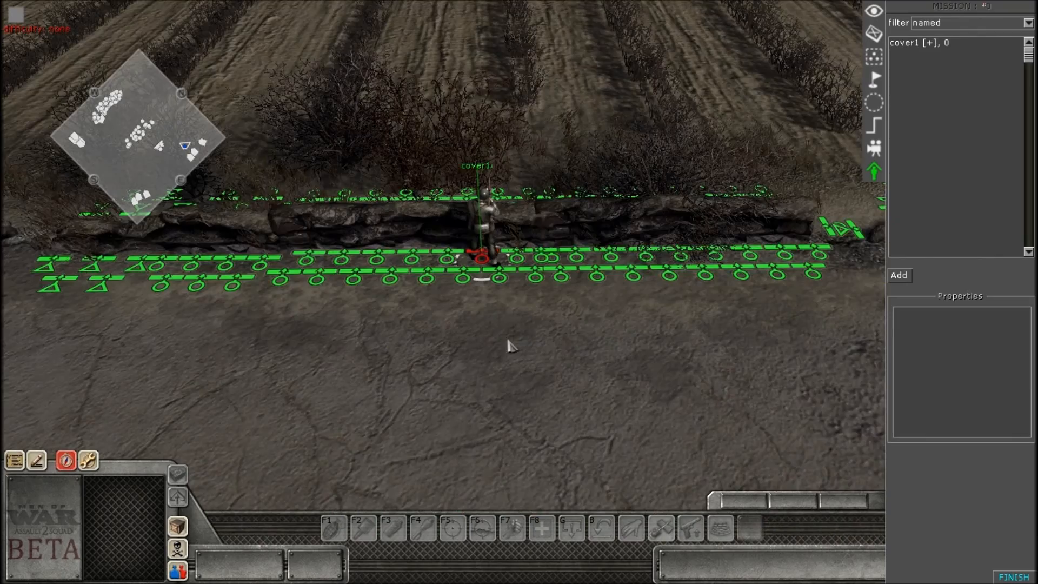
pyautogui.moveTo(504, 300); pyautogui.dragTo(499, 373, button='middle')
pyautogui.press('Up')
pyautogui.press('Up')
pyautogui.moveTo(389, 318); pyautogui.dragTo(468, 240, button='middle')
pyautogui.moveTo(505, 390); pyautogui.dragTo(470, 352, button='middle')
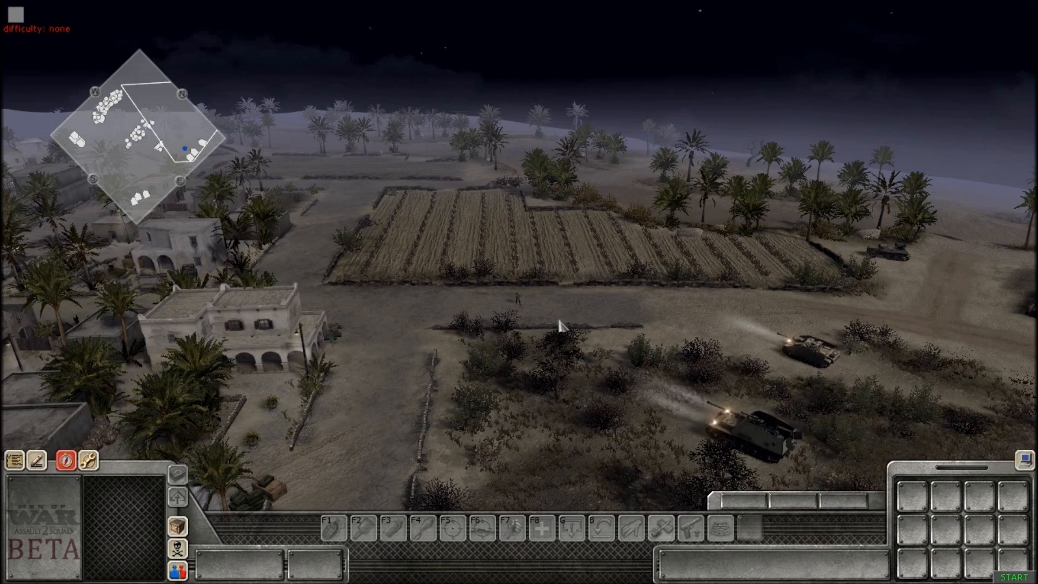
# Examine the cover points along the stone wall around cover1, in front of the rifleman
pyautogui.moveTo(553, 327); pyautogui.dragTo(542, 389, button='middle')
pyautogui.scroll(6, 542, 389)
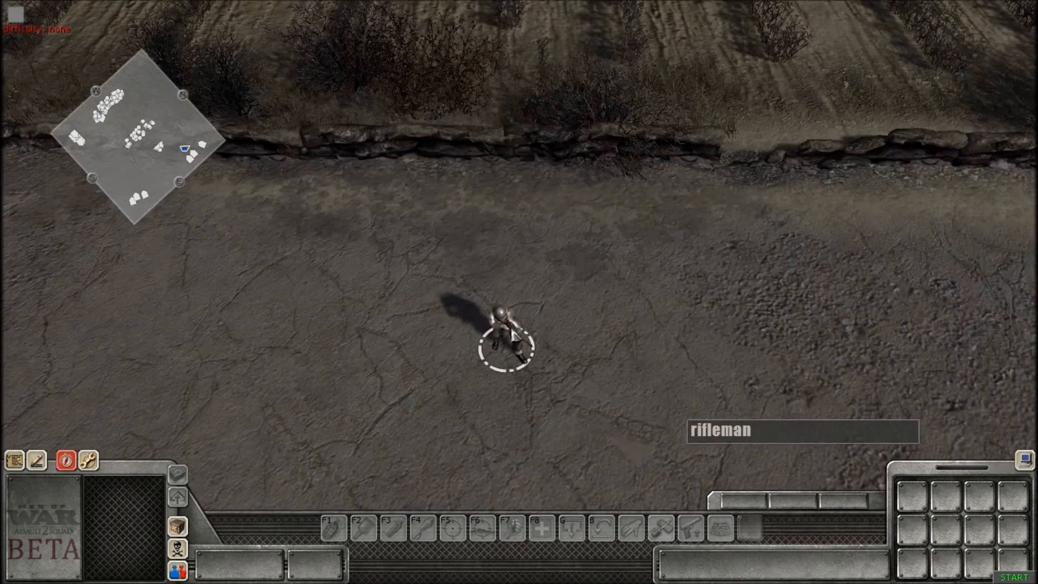
pyautogui.press('F3')
pyautogui.scroll(1, 626, 342)
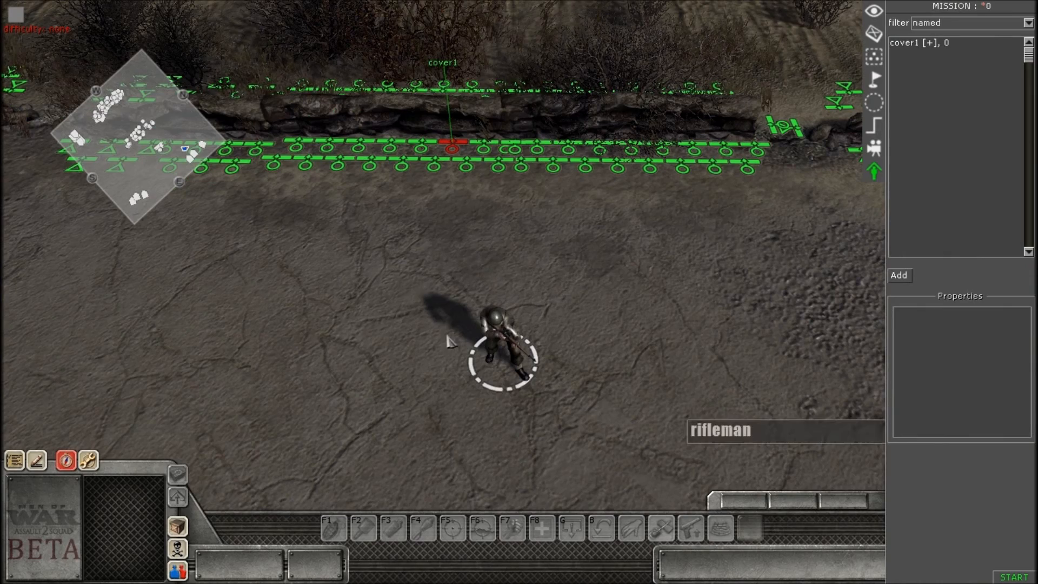
pyautogui.press('Left')
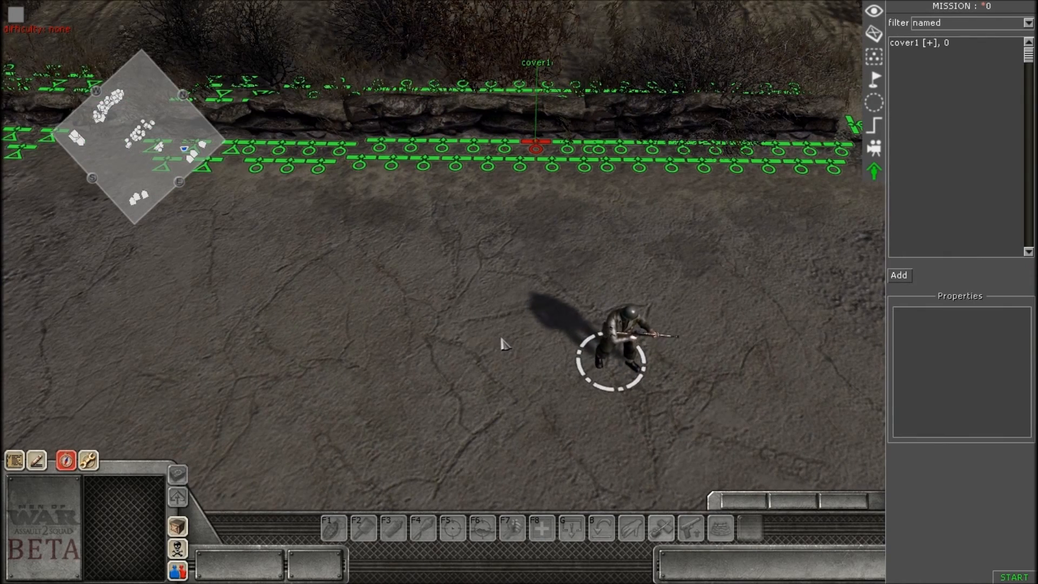
pyautogui.press('Right')
pyautogui.press('Up')
pyautogui.scroll(-3, 176, 311)
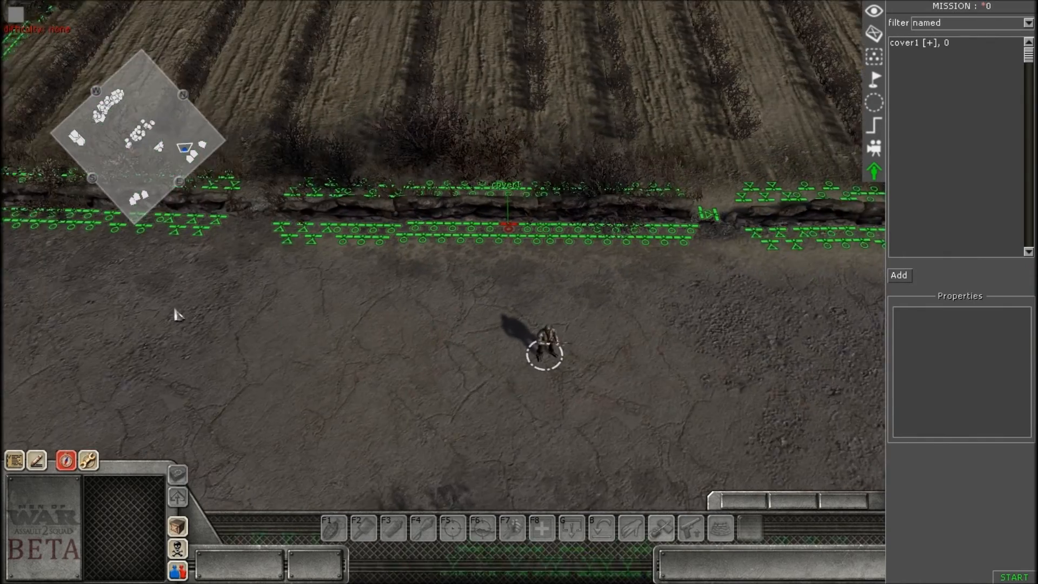
pyautogui.scroll(2, 401, 336)
pyautogui.scroll(-1, 462, 249)
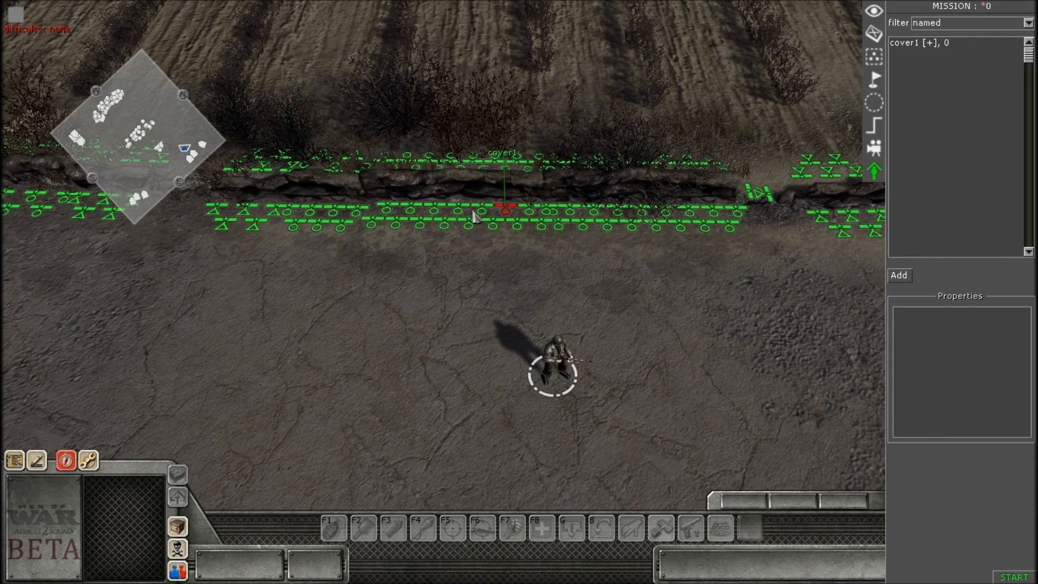
pyautogui.scroll(-1, 477, 216)
pyautogui.scroll(-1, 459, 234)
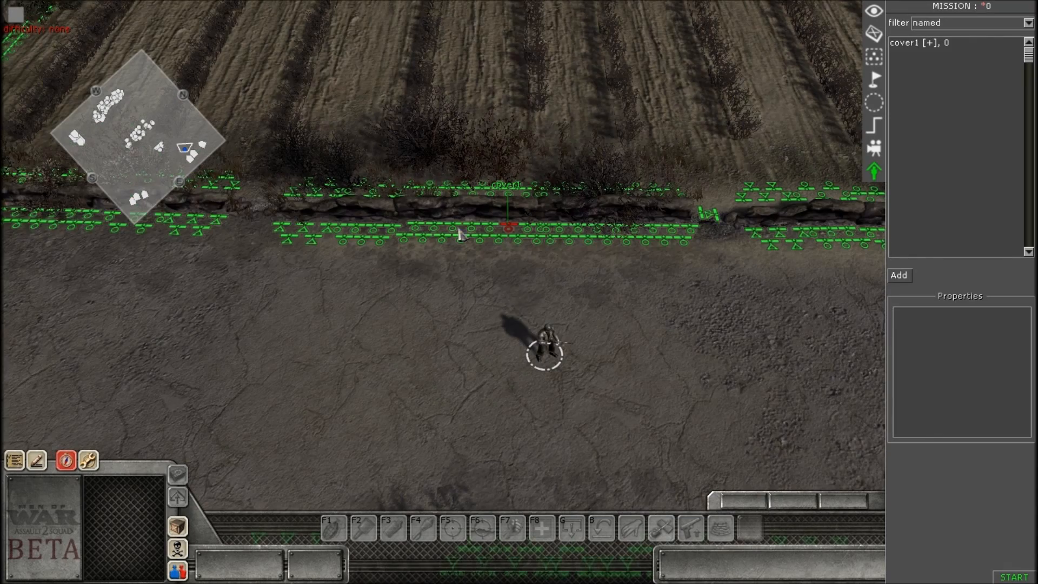
# Compare the cover points on the walls across the road with those on either side of the wall at cover1
pyautogui.press('Down')
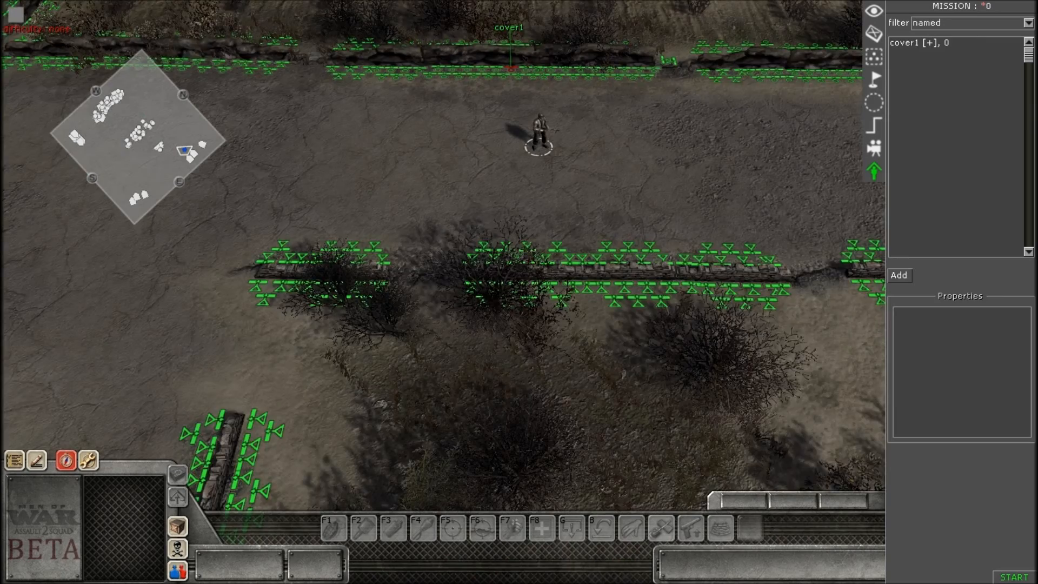
pyautogui.press('Up')
pyautogui.scroll(-1, 455, 279)
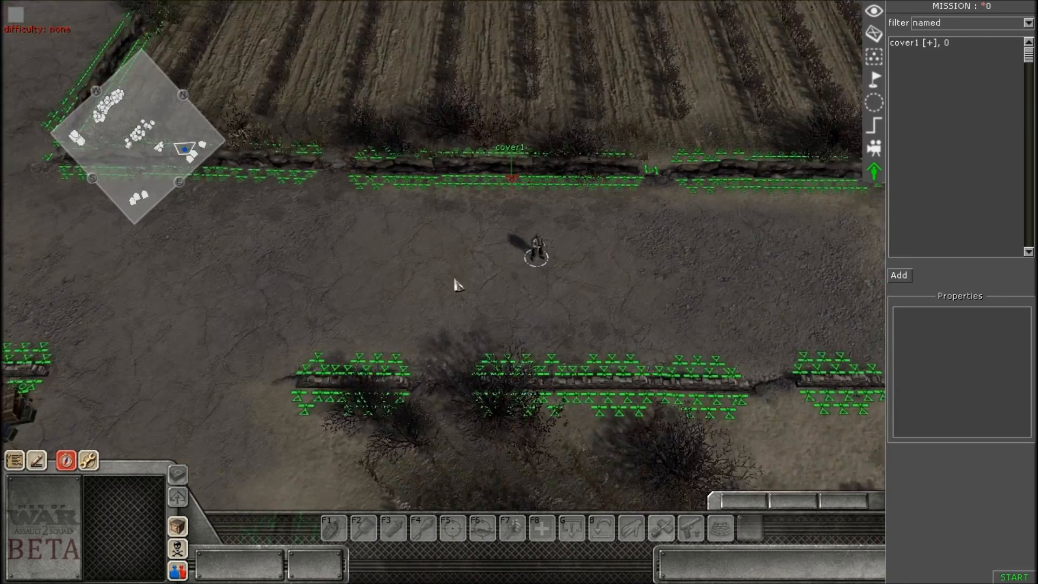
pyautogui.press('Down')
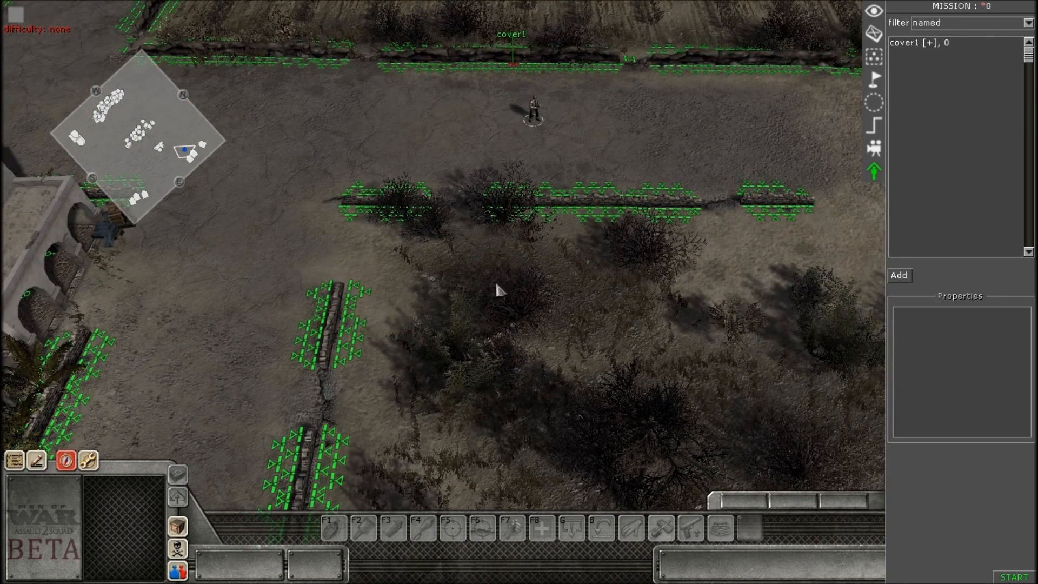
pyautogui.press('Up')
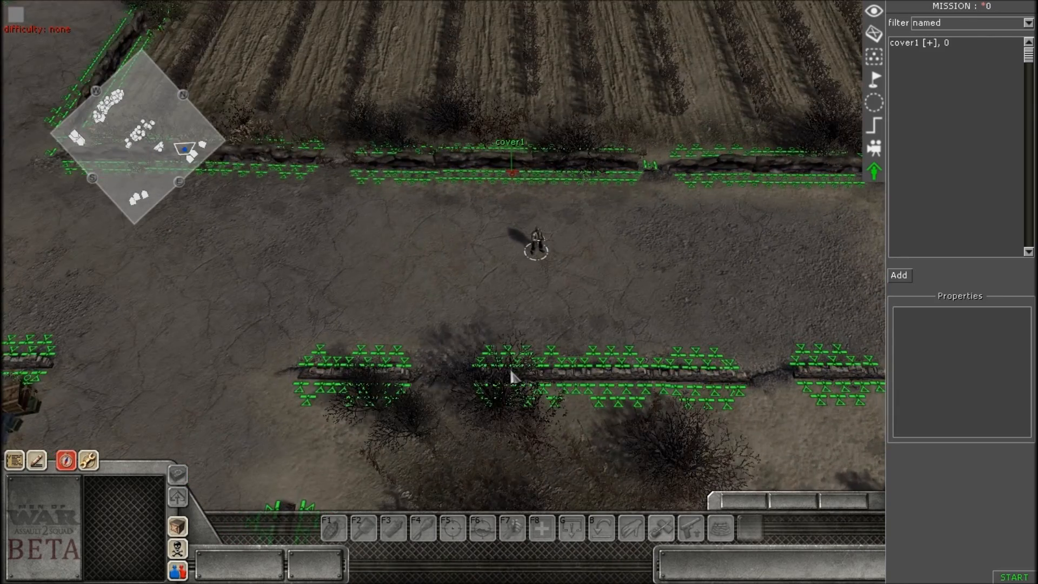
pyautogui.press('Up')
pyautogui.scroll(2, 488, 294)
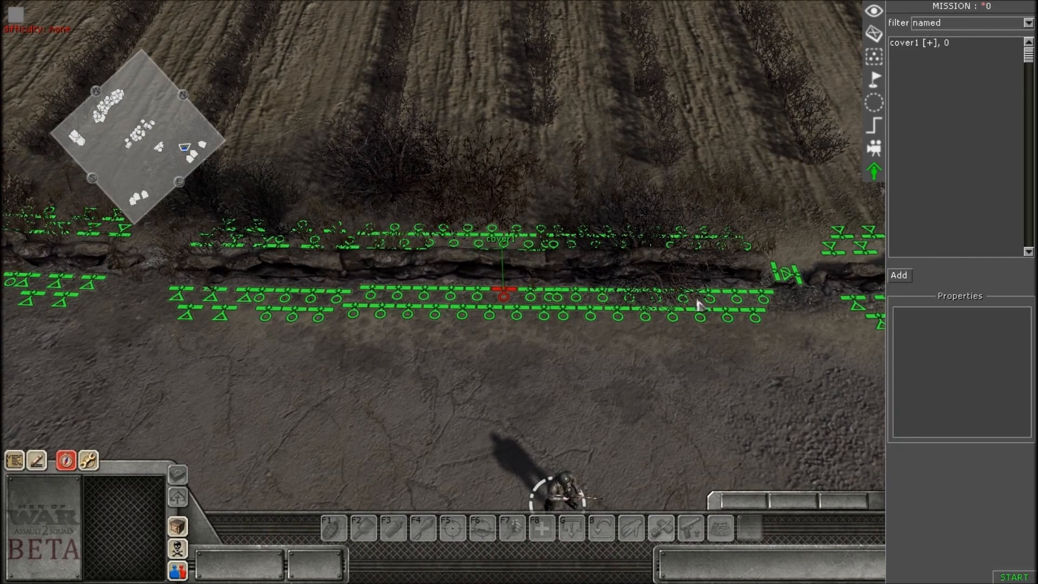
pyautogui.scroll(-3, 553, 308)
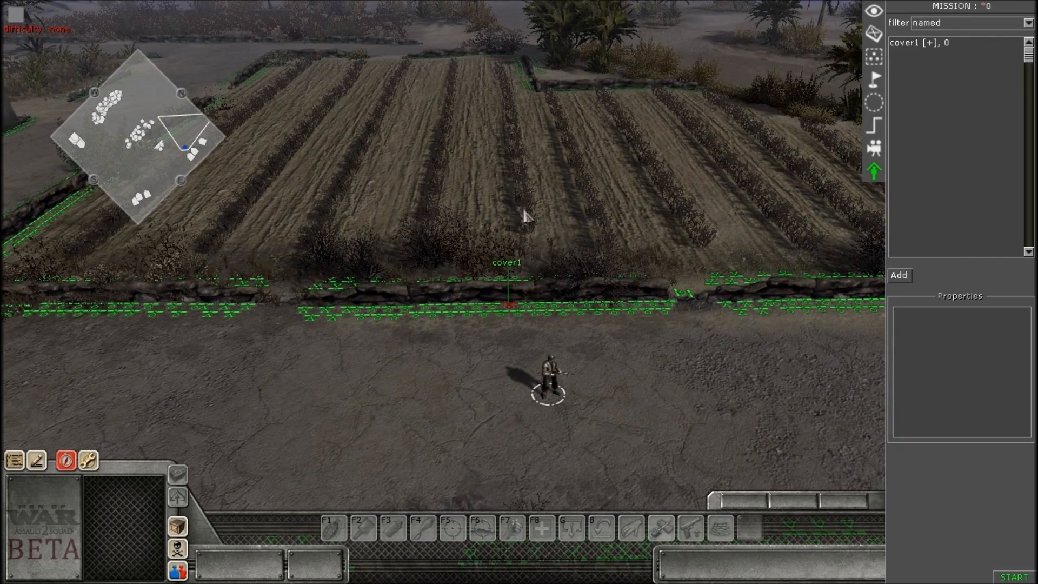
pyautogui.scroll(3, 524, 216)
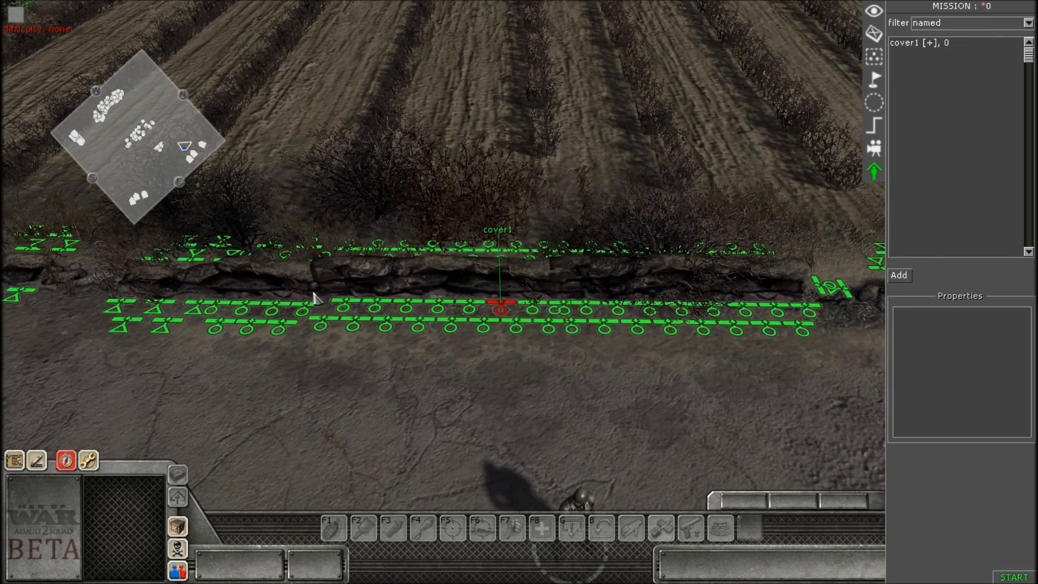
pyautogui.scroll(1, 586, 358)
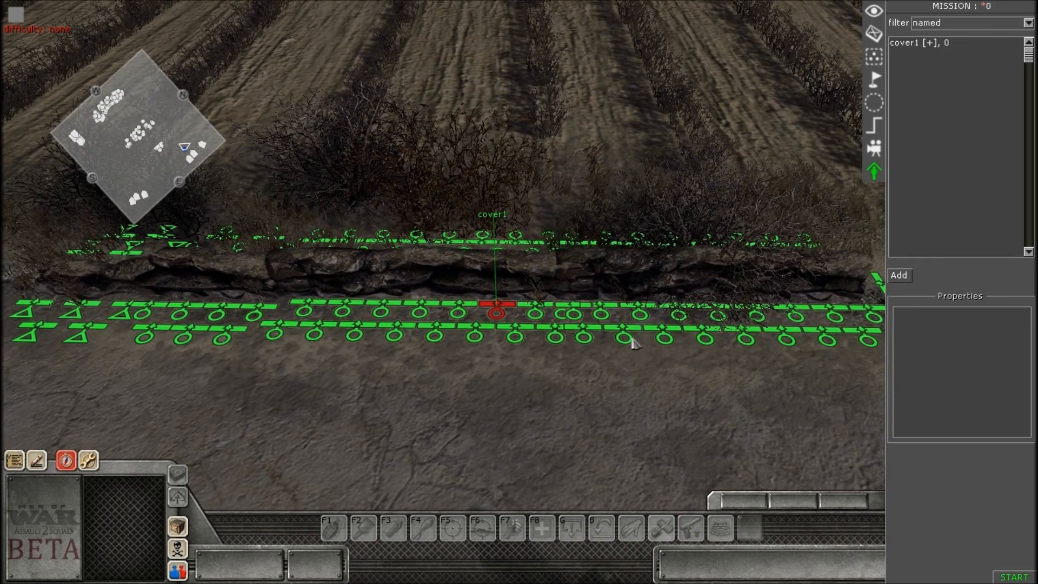
pyautogui.moveTo(573, 314); pyautogui.dragTo(574, 340, button='middle')
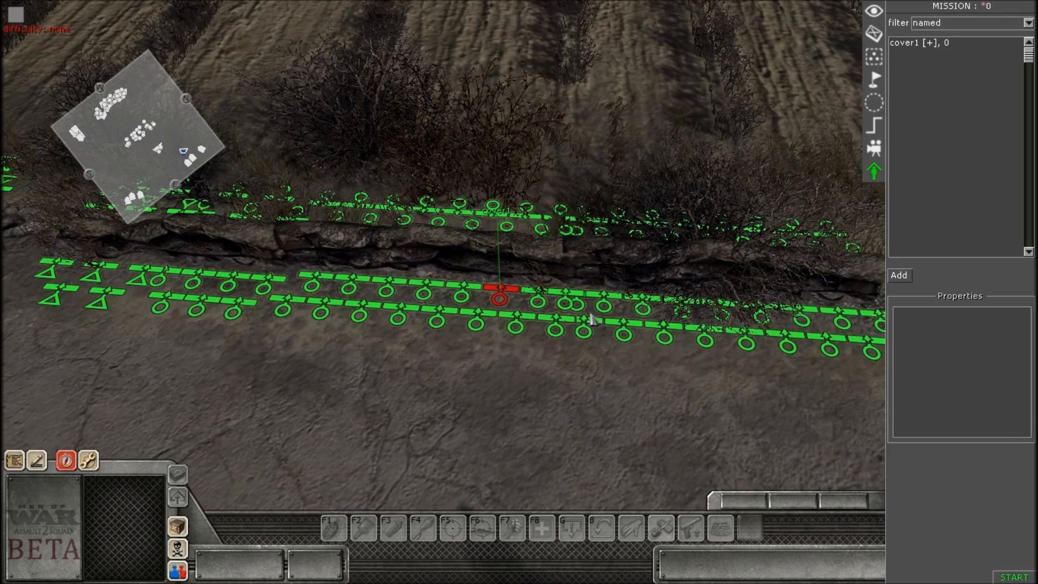
# Select the rifleman on the road in entity editing and duplicate him in repeated doublings up to eight riflemen
pyautogui.click(873, 125)
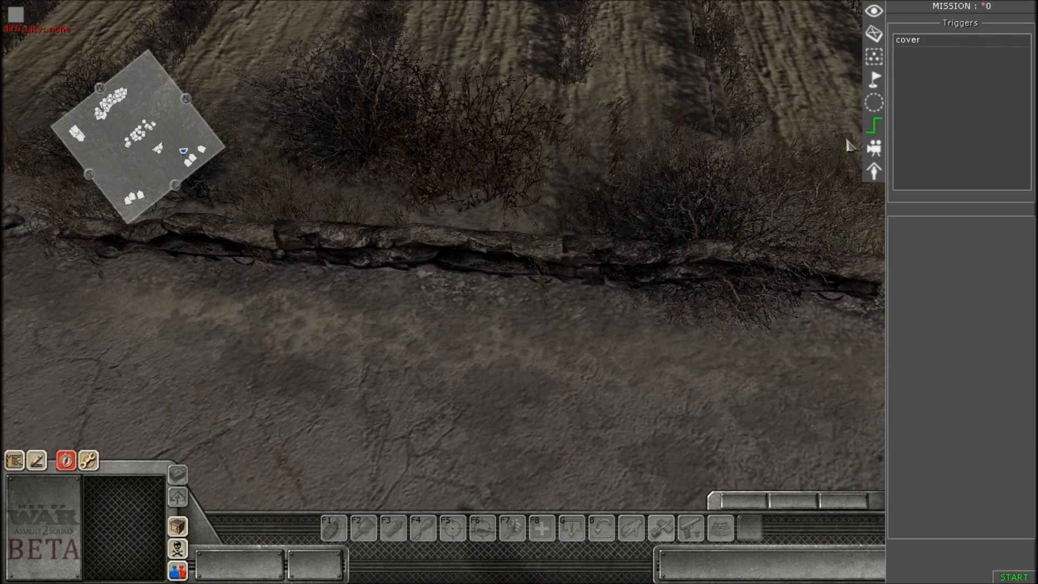
pyautogui.press('Down')
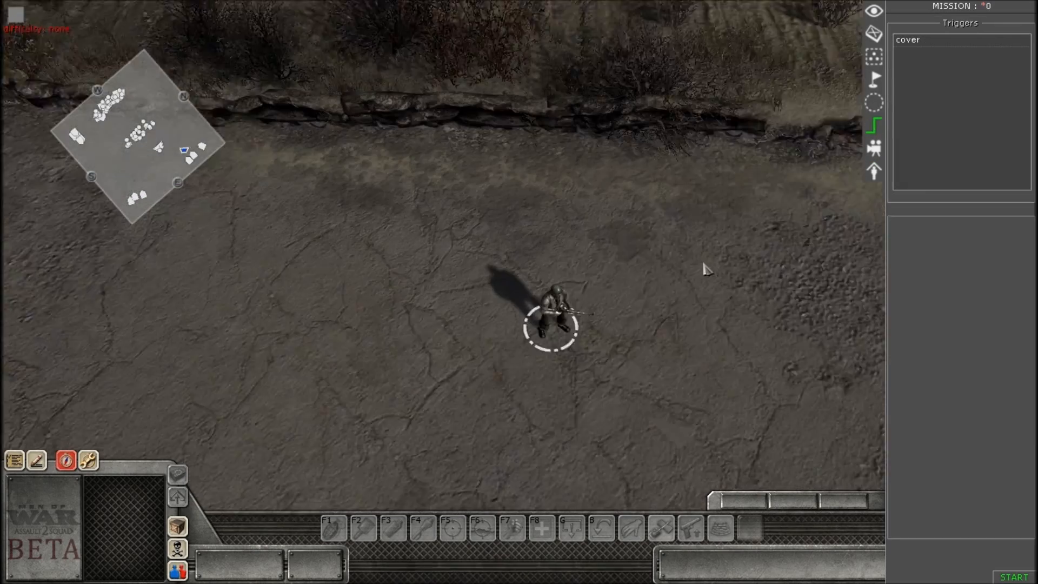
pyautogui.press('Right')
pyautogui.click(869, 37)
pyautogui.click(489, 310)
pyautogui.scroll(-3, 568, 352)
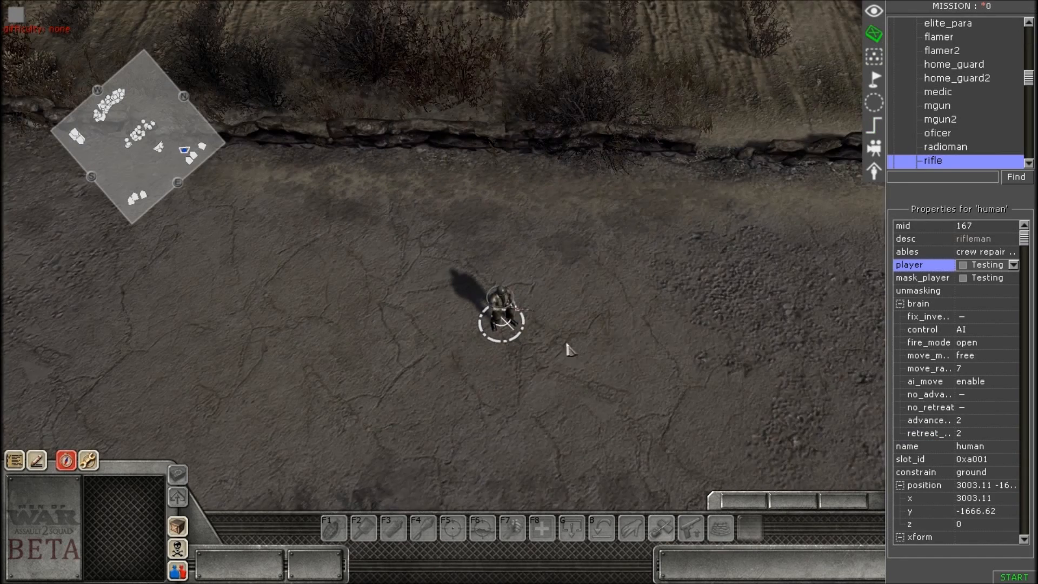
pyautogui.hotkey('ctrl', 'c')
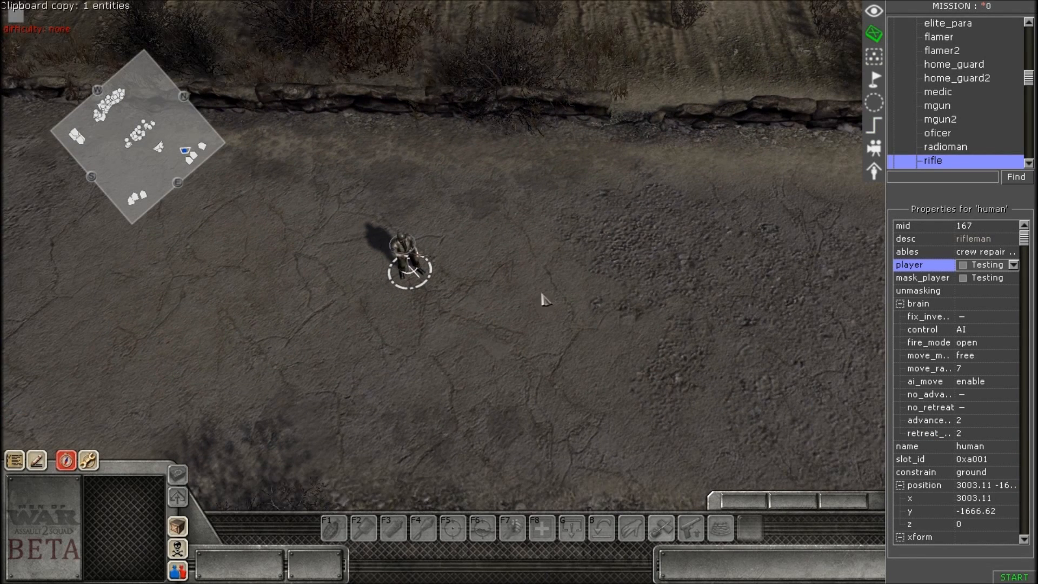
pyautogui.hotkey('ctrl', 'v')
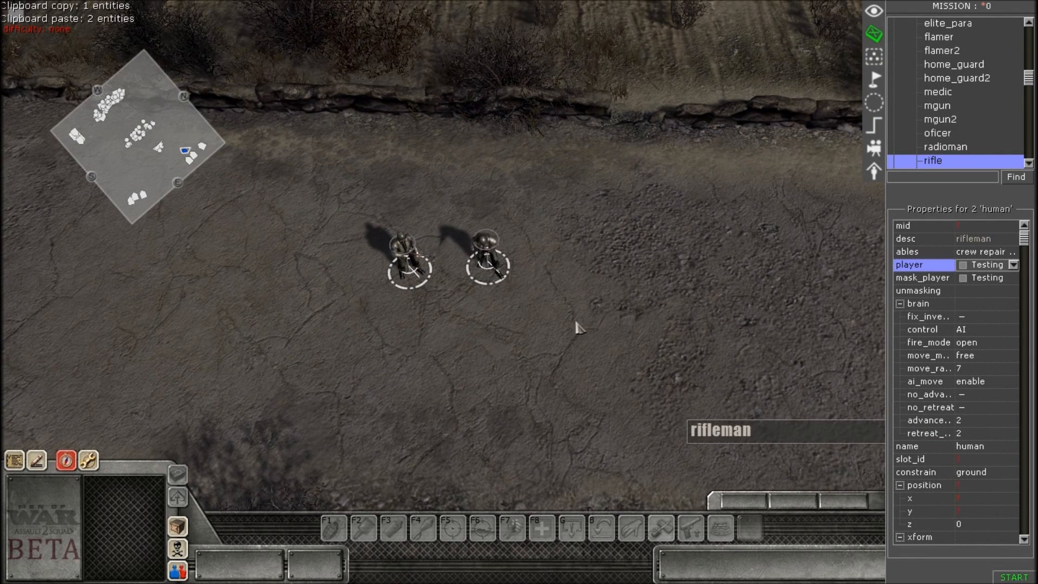
pyautogui.hotkey('ctrl', 'c')
pyautogui.hotkey('ctrl', 'v')
pyautogui.hotkey('ctrl', 'c')
pyautogui.hotkey('ctrl', 'v')
# Copy one rifleman and paste him twice to complete two rows of five
pyautogui.press('Right')
pyautogui.click(496, 257)
pyautogui.hotkey('ctrl', 'c')
pyautogui.hotkey('ctrl', 'v')
pyautogui.hotkey('ctrl', 'v')
pyautogui.click(689, 354)
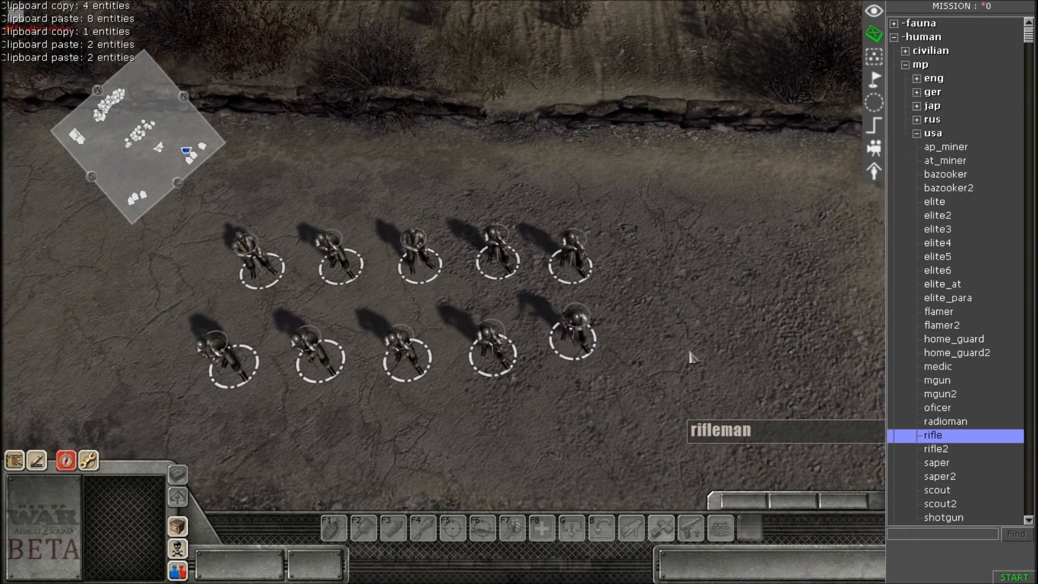
# Select all ten riflemen and check the tags of the selection, keeping the usa tag
pyautogui.press('Left')
pyautogui.scroll(-2, 530, 296)
pyautogui.moveTo(343, 174); pyautogui.dragTo(728, 376)
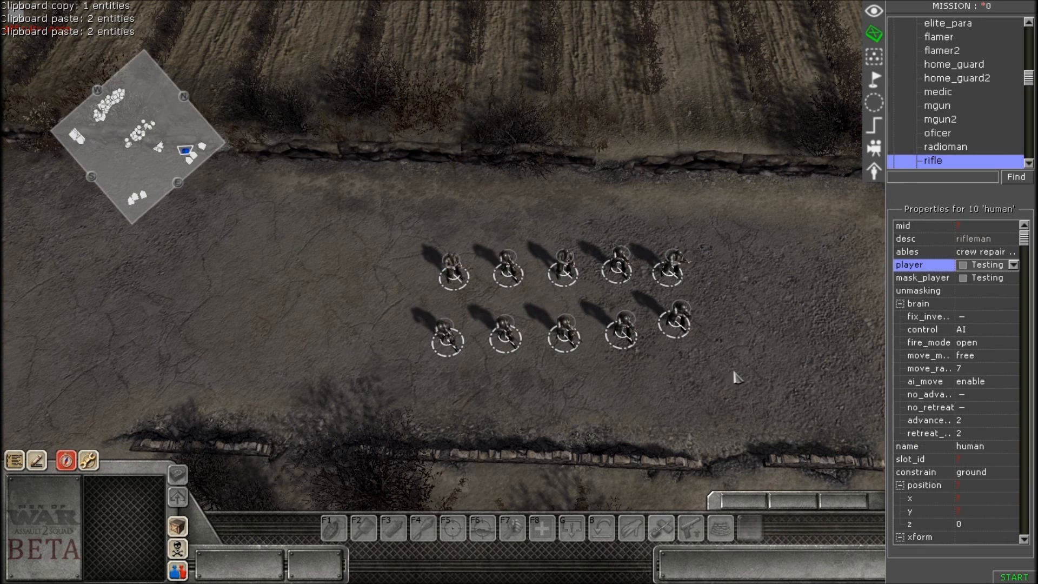
pyautogui.rightClick(731, 368)
pyautogui.click(738, 364)
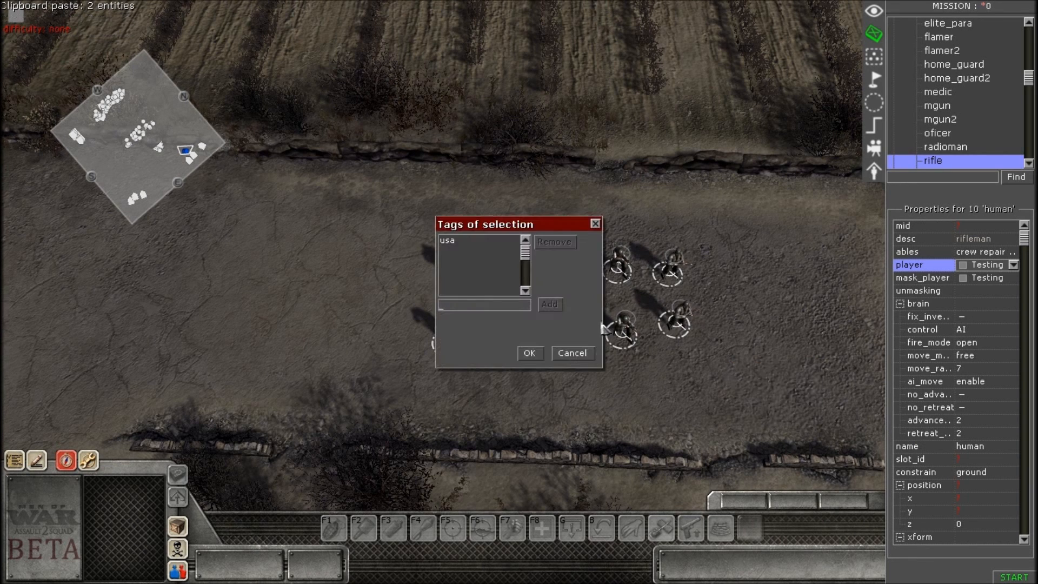
pyautogui.click(465, 241)
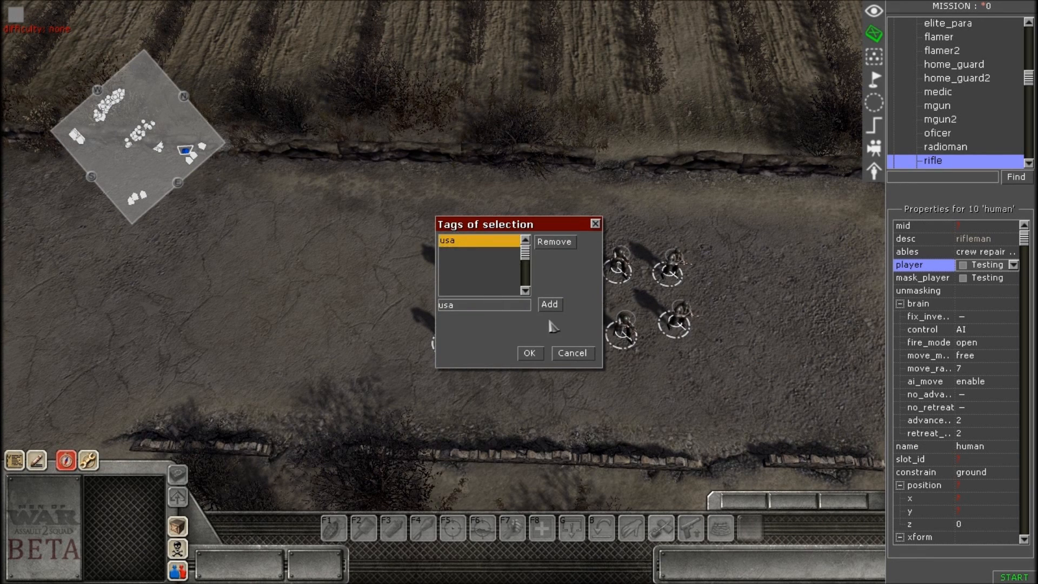
pyautogui.click(529, 353)
# Display the map's cover points and name all those on the road side of the wall section next to the field corner cover2
pyautogui.scroll(3, 531, 131)
pyautogui.scroll(-3, 541, 233)
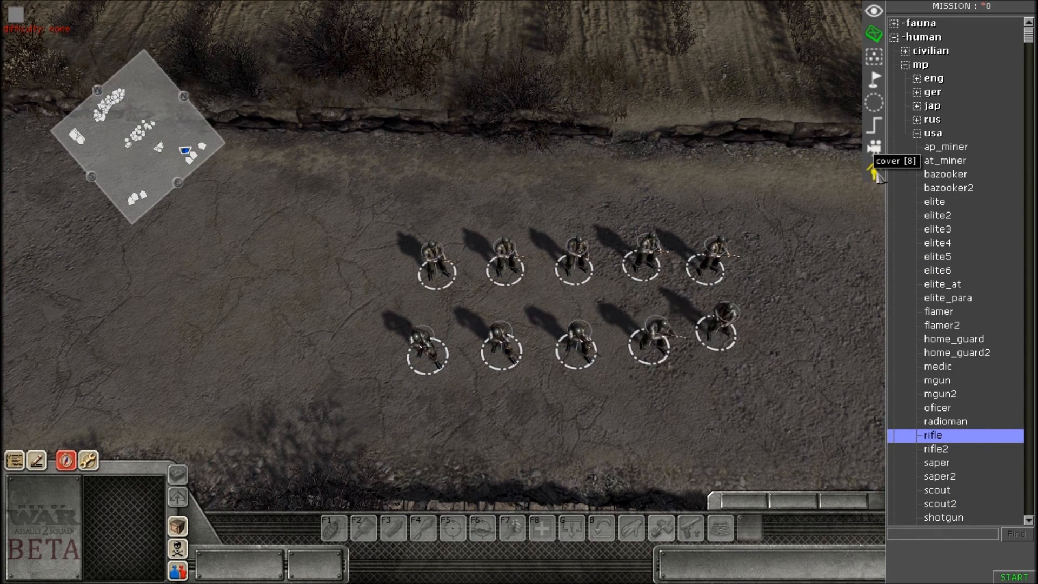
pyautogui.click(874, 174)
pyautogui.moveTo(62, 81); pyautogui.dragTo(271, 301, button='middle')
pyautogui.scroll(-3, 373, 319)
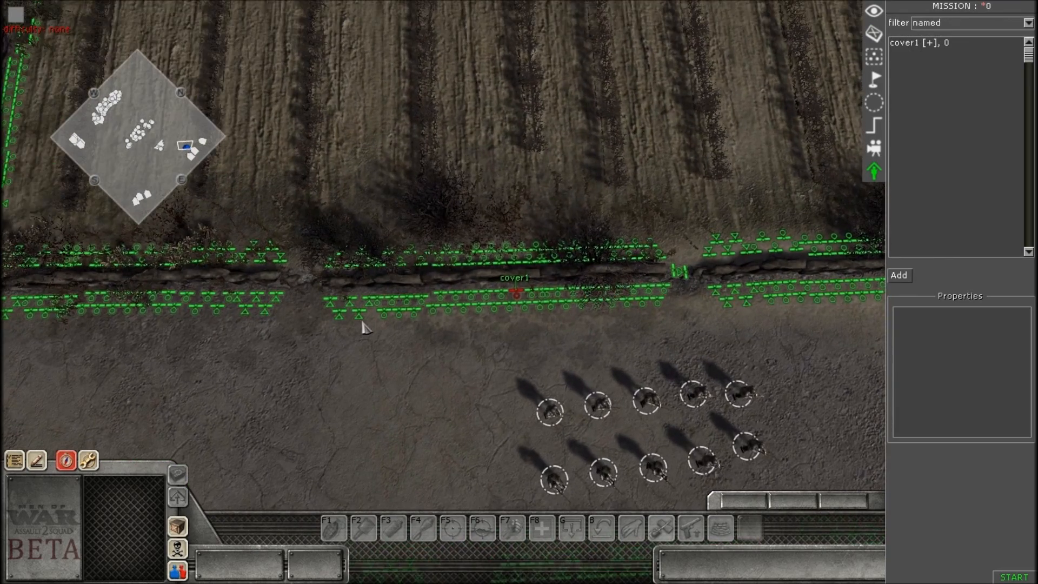
pyautogui.moveTo(362, 322); pyautogui.dragTo(346, 304, button='middle')
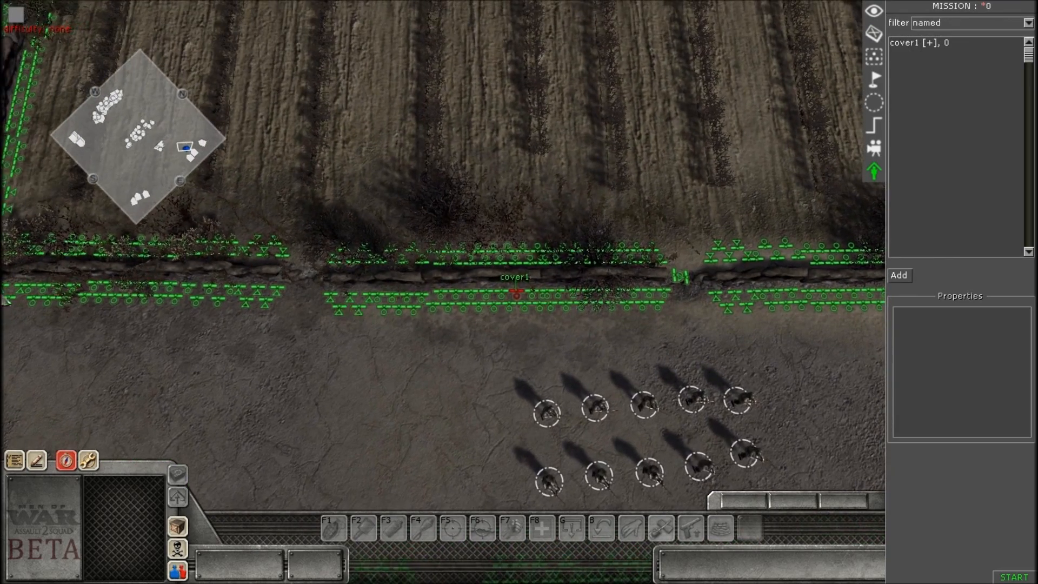
pyautogui.scroll(2, 433, 295)
pyautogui.press('Right')
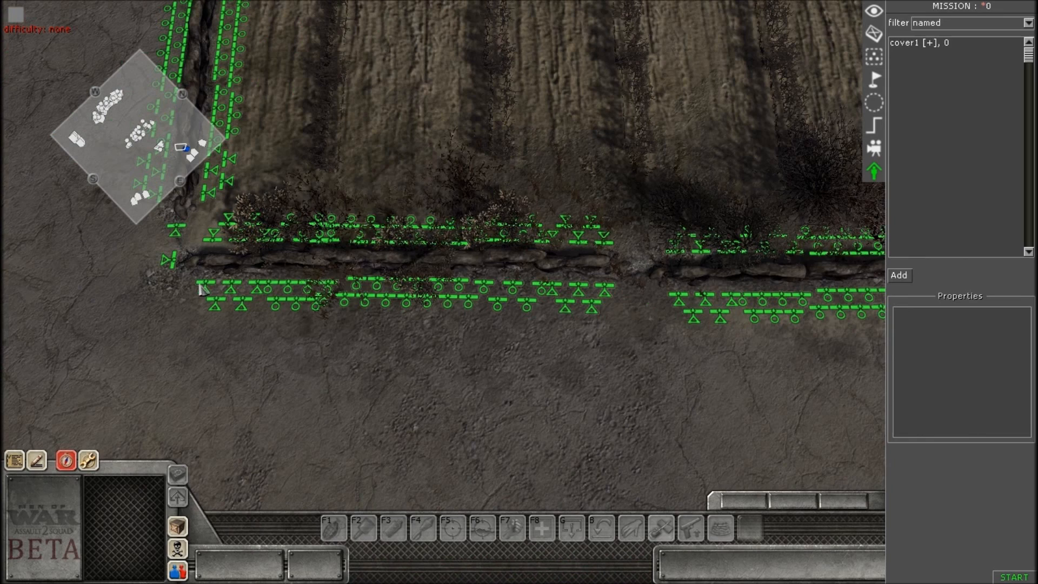
pyautogui.moveTo(193, 277); pyautogui.dragTo(532, 336)
pyautogui.press('Right')
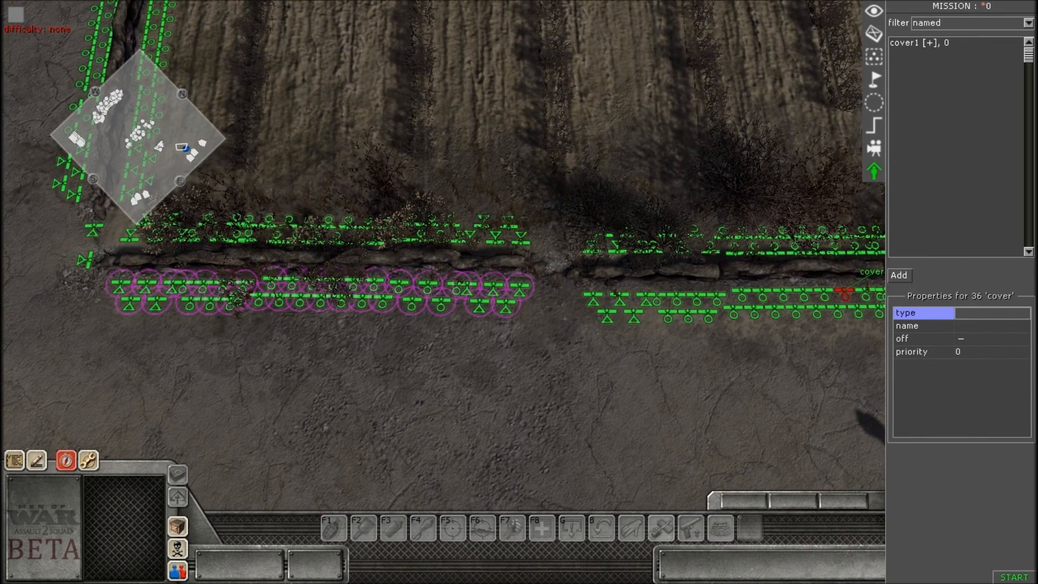
pyautogui.click(971, 326)
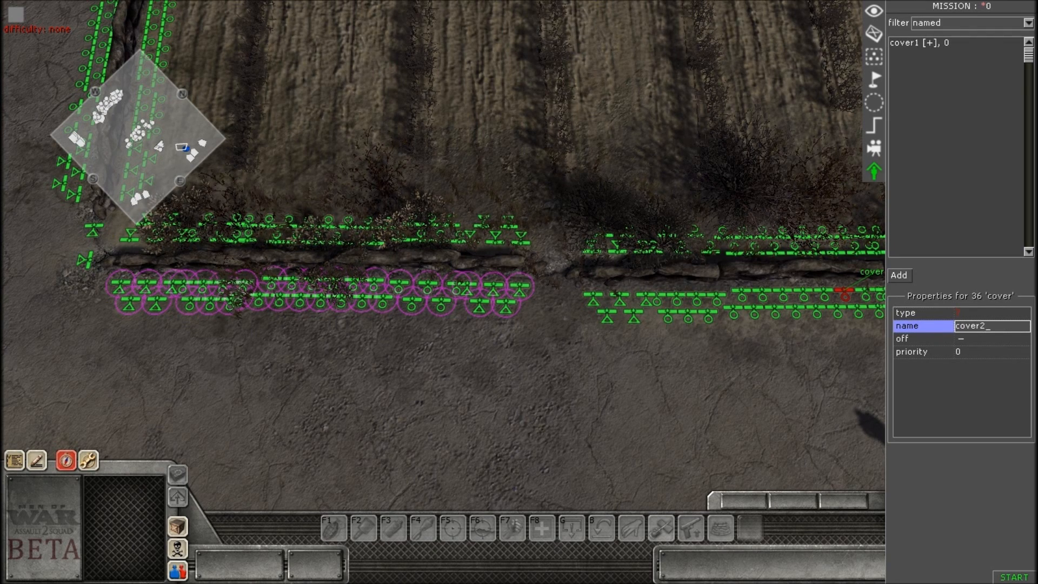
pyautogui.press('Return')
pyautogui.click(581, 373)
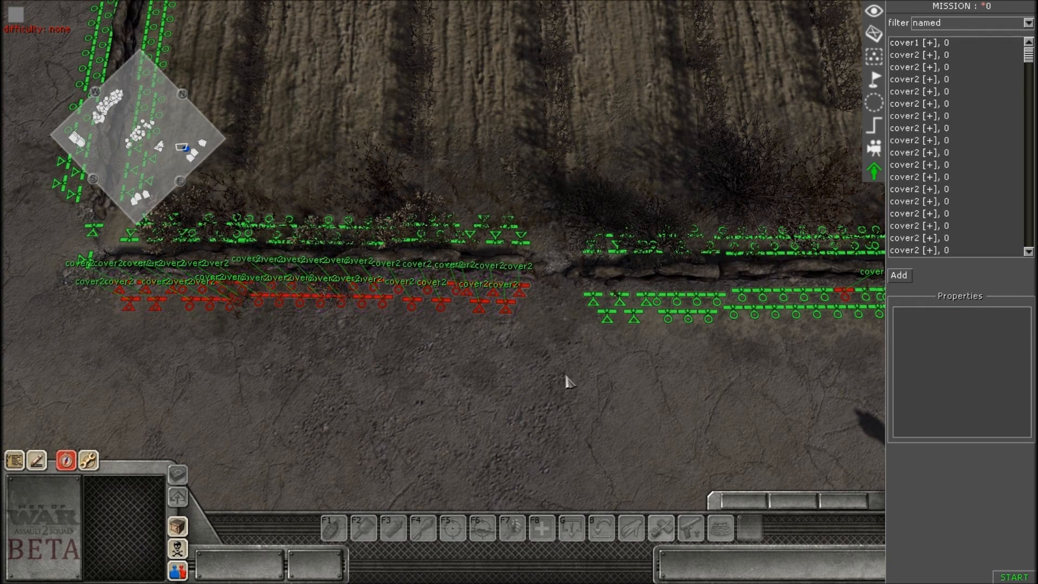
# Name all cover points on the road side of the neighbouring wall section, facing the riflemen, cover1
pyautogui.press('Right')
pyautogui.scroll(-2, 481, 349)
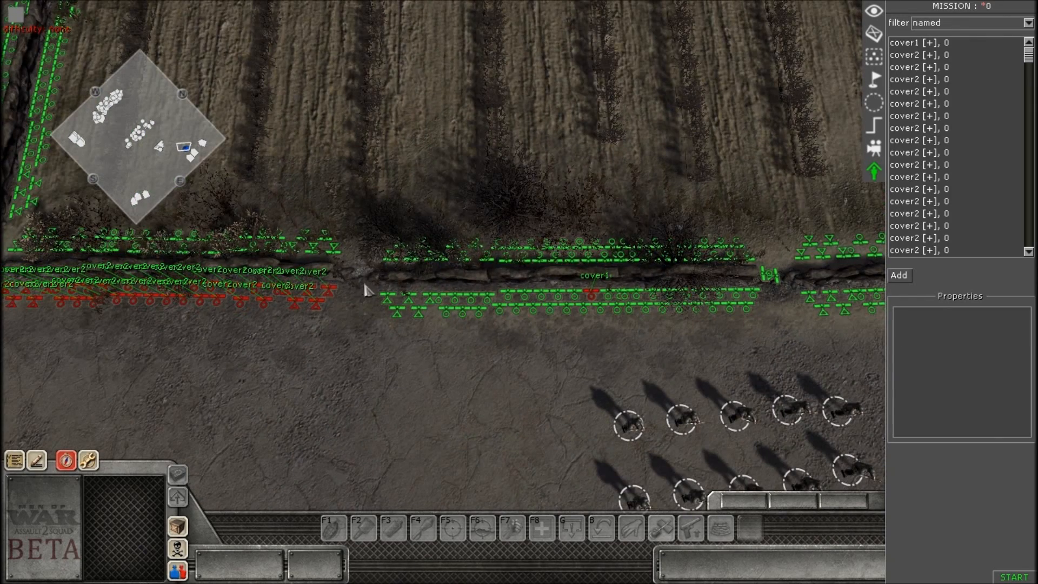
pyautogui.moveTo(365, 290); pyautogui.dragTo(761, 349)
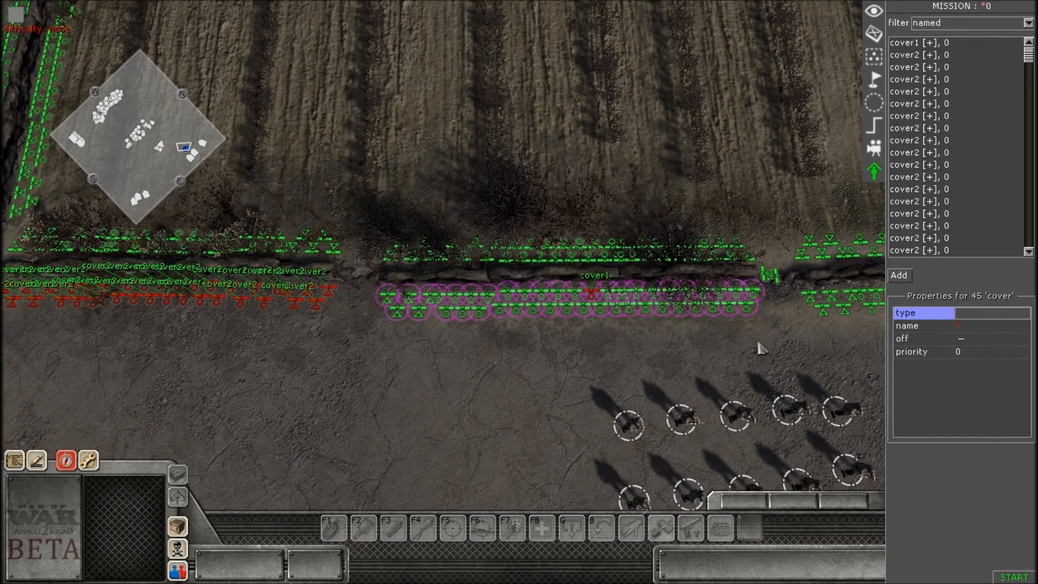
pyautogui.click(967, 326)
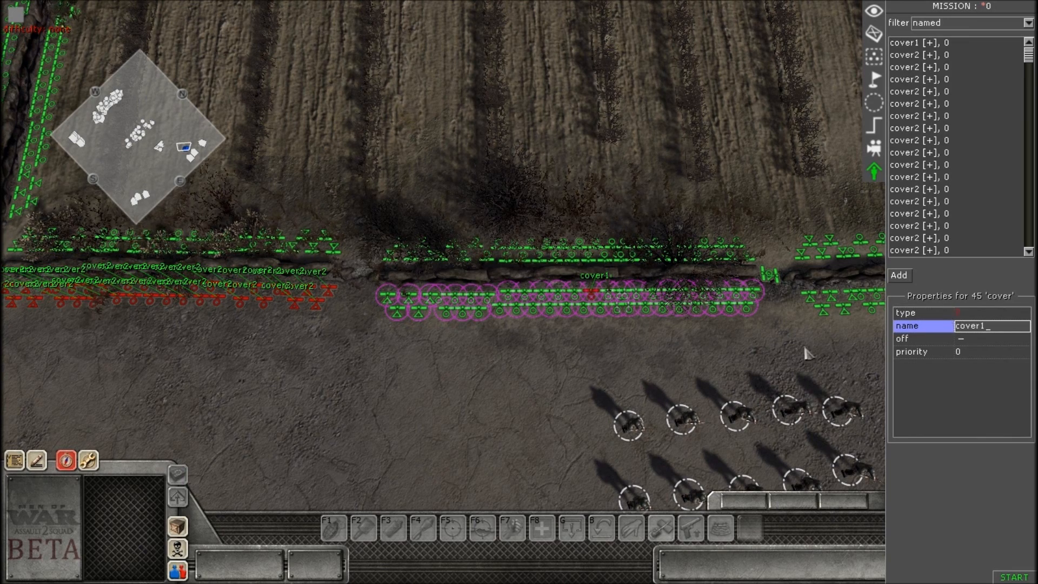
pyautogui.press('Return')
pyautogui.click(540, 372)
# Look through the list of named cover points and compare the cover1 and cover2 groups along the wall
pyautogui.scroll(-2, 549, 374)
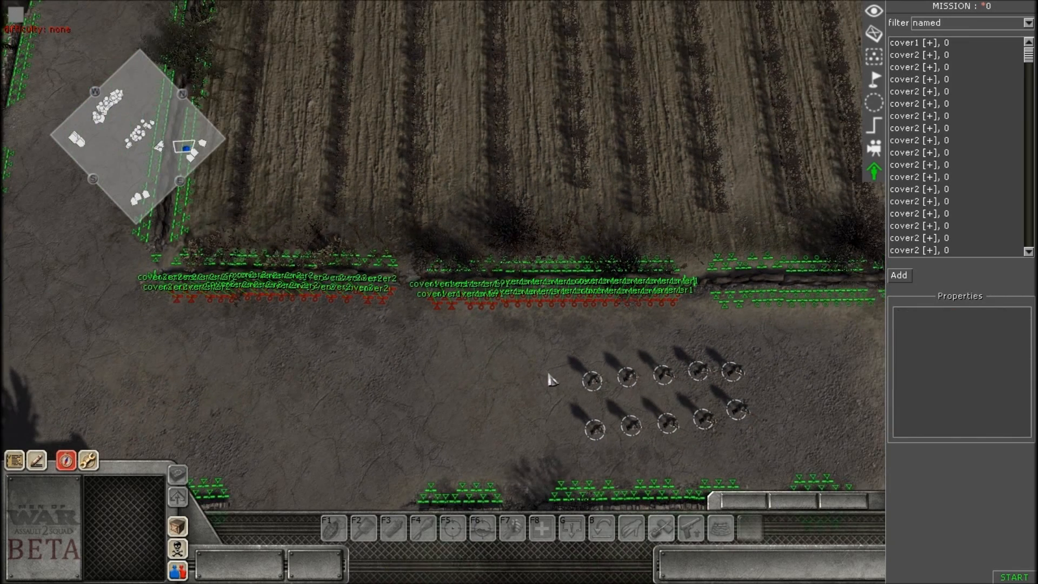
pyautogui.scroll(-14, 961, 151)
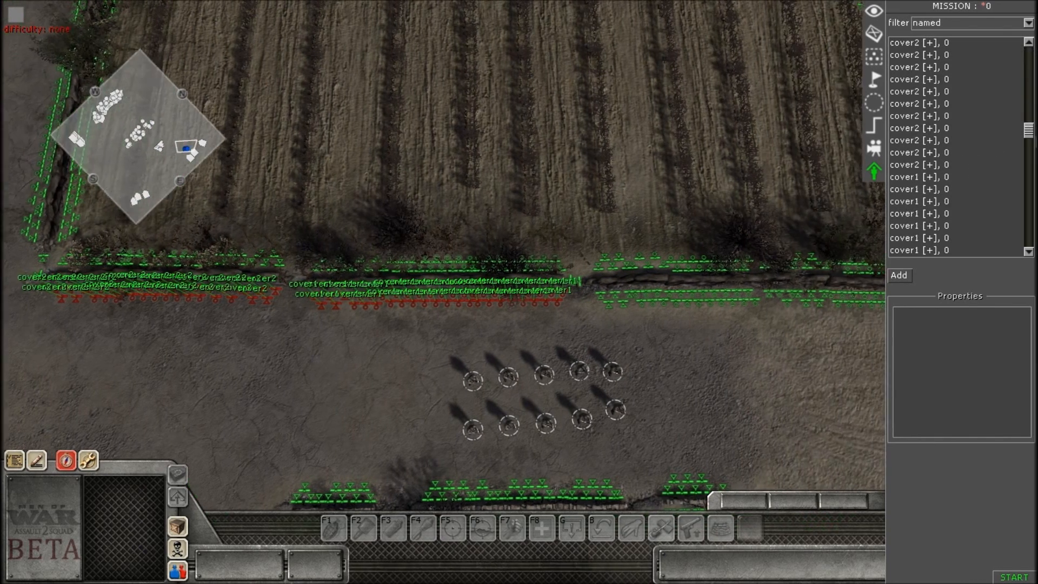
pyautogui.scroll(-4, 1028, 180)
pyautogui.moveTo(1026, 138); pyautogui.dragTo(1012, 56)
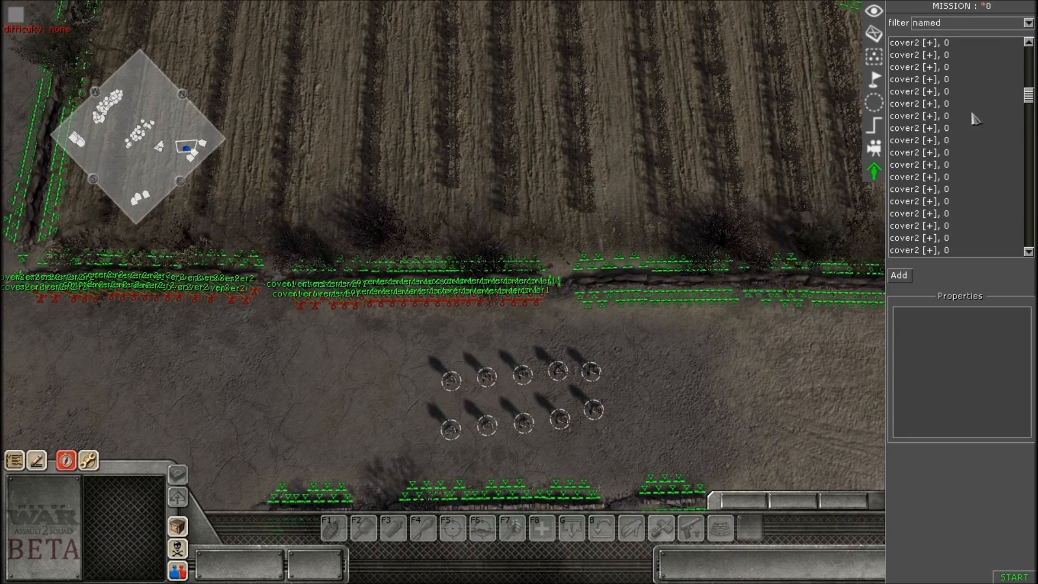
pyautogui.scroll(5, 705, 317)
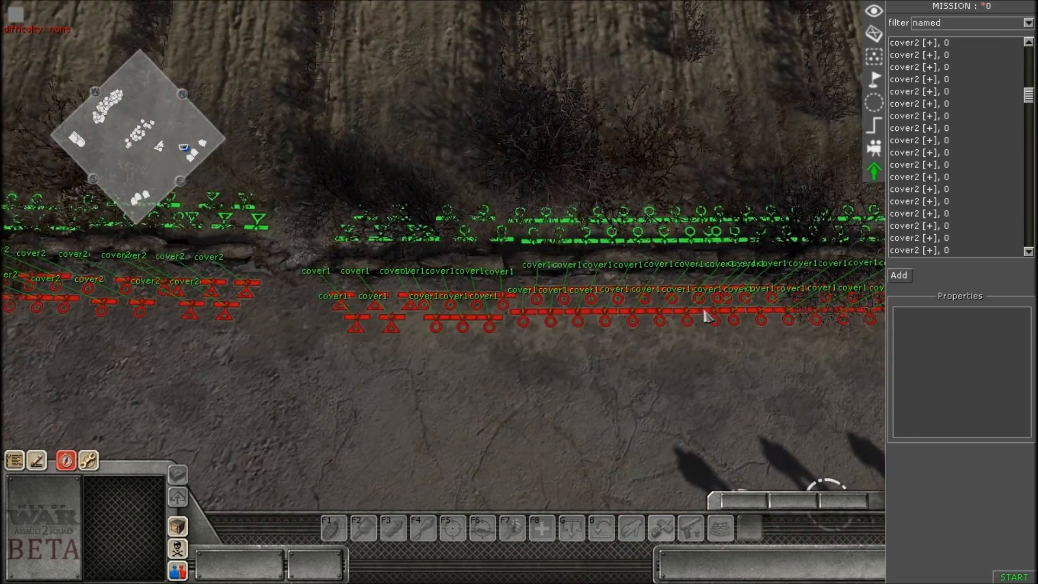
pyautogui.scroll(-5, 705, 312)
pyautogui.scroll(5, 676, 330)
pyautogui.scroll(-5, 653, 339)
pyautogui.scroll(3, 768, 295)
pyautogui.scroll(2, 768, 293)
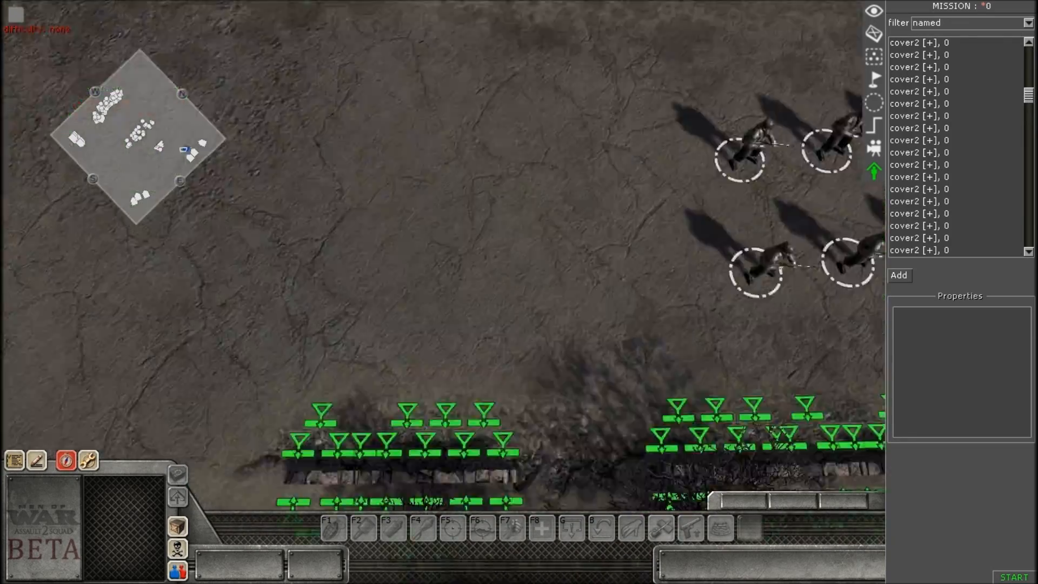
pyautogui.press('Up')
# Locate individual cover2 entries from the list on the map and examine their places along the wall section
pyautogui.doubleClick(941, 215)
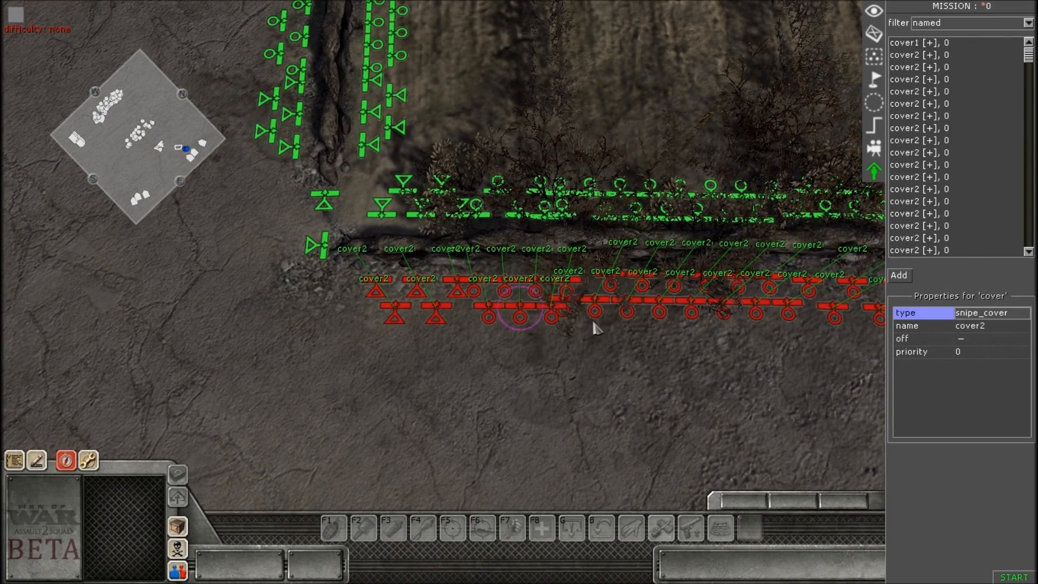
pyautogui.scroll(1, 511, 367)
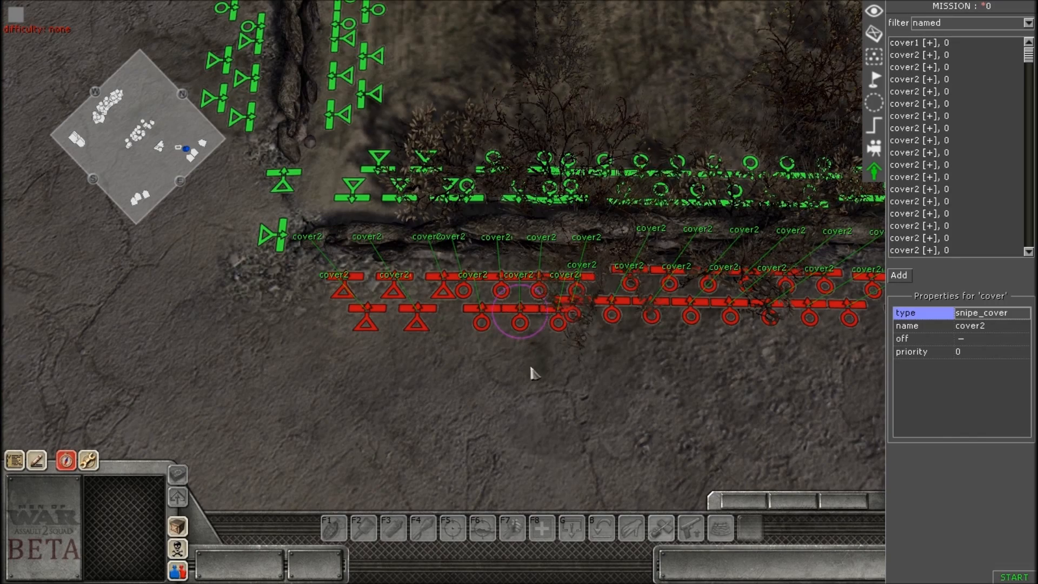
pyautogui.scroll(-2, 518, 389)
pyautogui.click(503, 410)
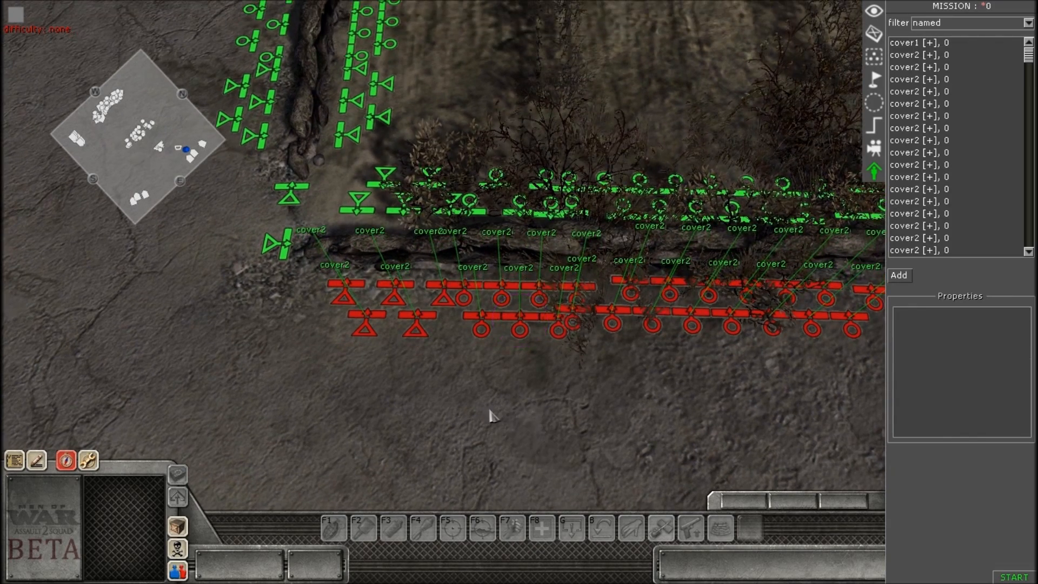
pyautogui.moveTo(491, 413); pyautogui.dragTo(496, 363, button='middle')
pyautogui.scroll(-2, 504, 350)
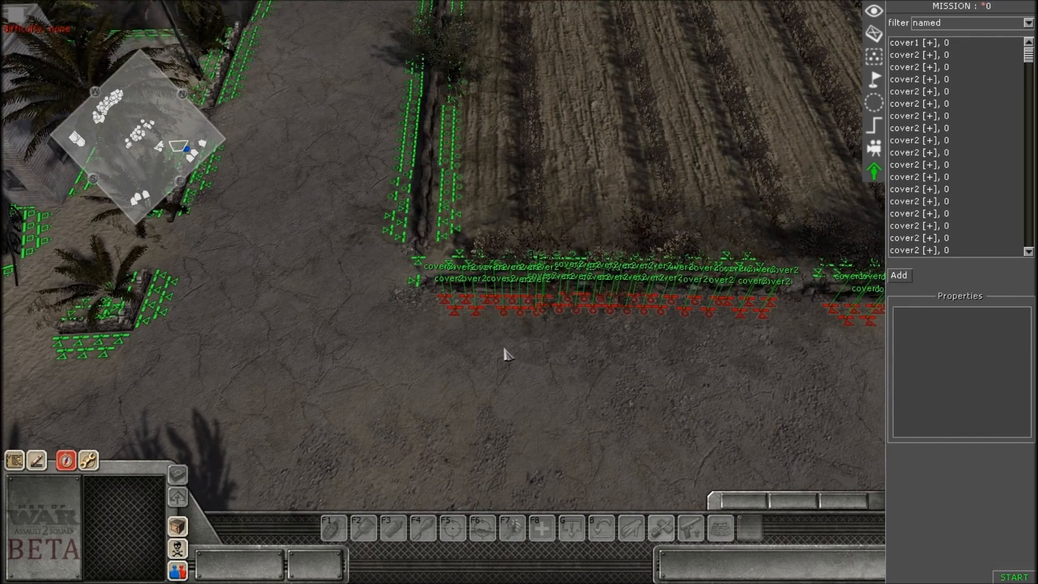
pyautogui.scroll(-1, 503, 350)
pyautogui.scroll(2, 518, 292)
pyautogui.scroll(-1, 584, 378)
pyautogui.scroll(1, 586, 374)
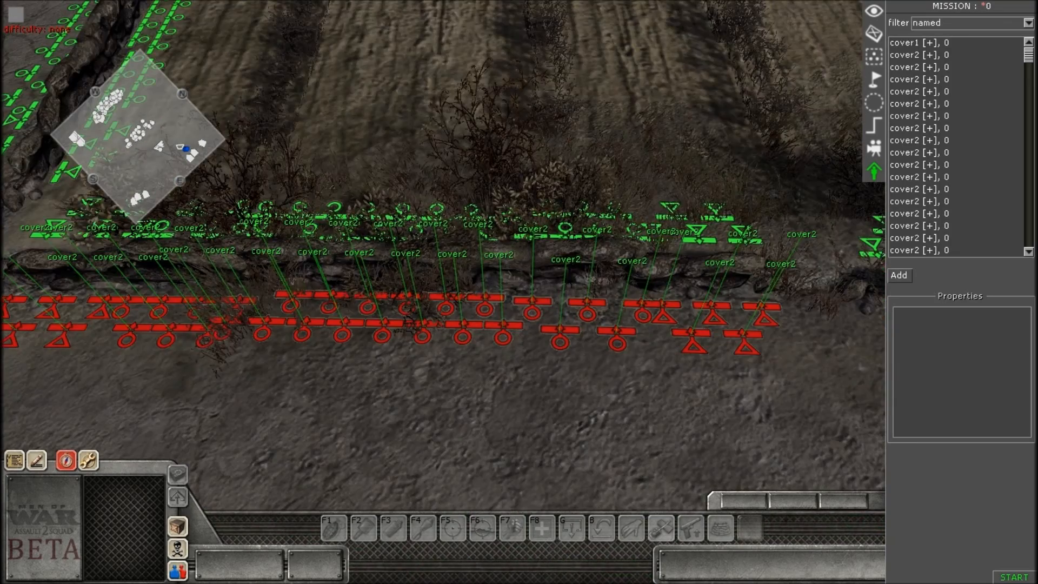
pyautogui.scroll(1, 469, 361)
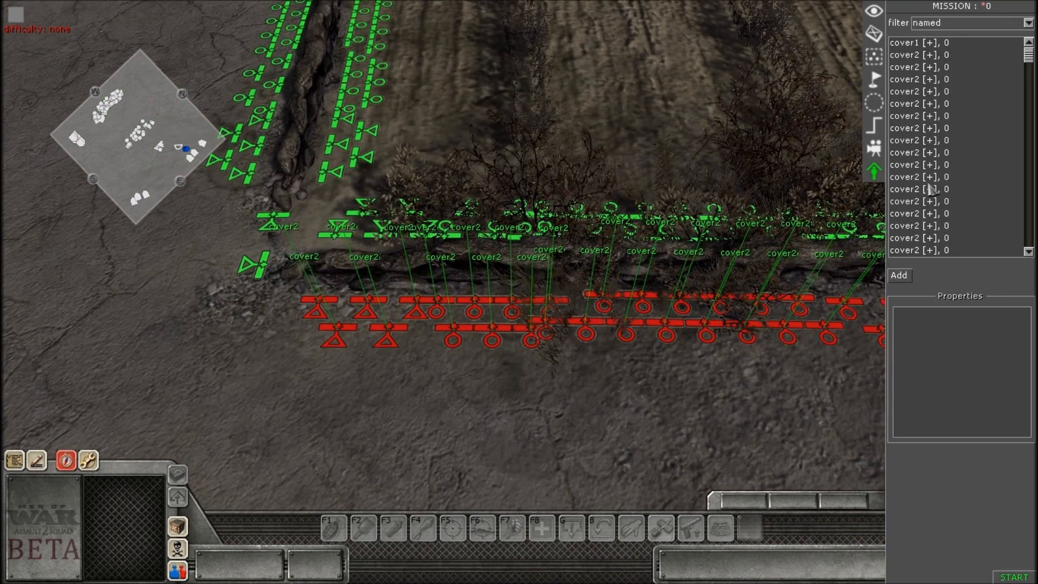
pyautogui.click(913, 178)
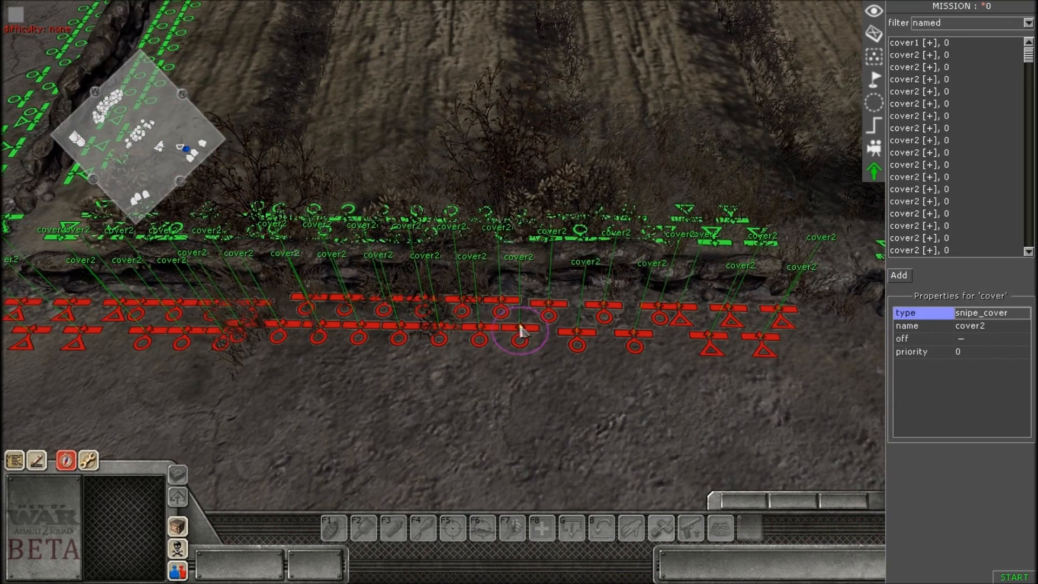
pyautogui.scroll(-2, 549, 325)
pyautogui.moveTo(510, 413); pyautogui.dragTo(554, 427)
pyautogui.scroll(-2, 558, 399)
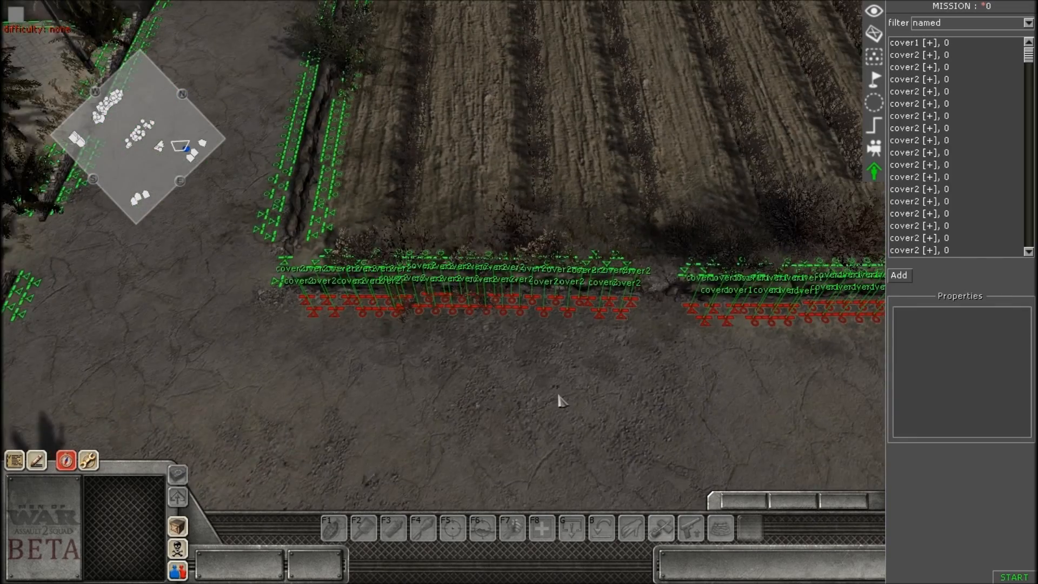
# Examine where the cover1 and cover2 groups lie along the wall in relation to the ten riflemen
pyautogui.scroll(2, 647, 304)
pyautogui.scroll(-1, 1011, 223)
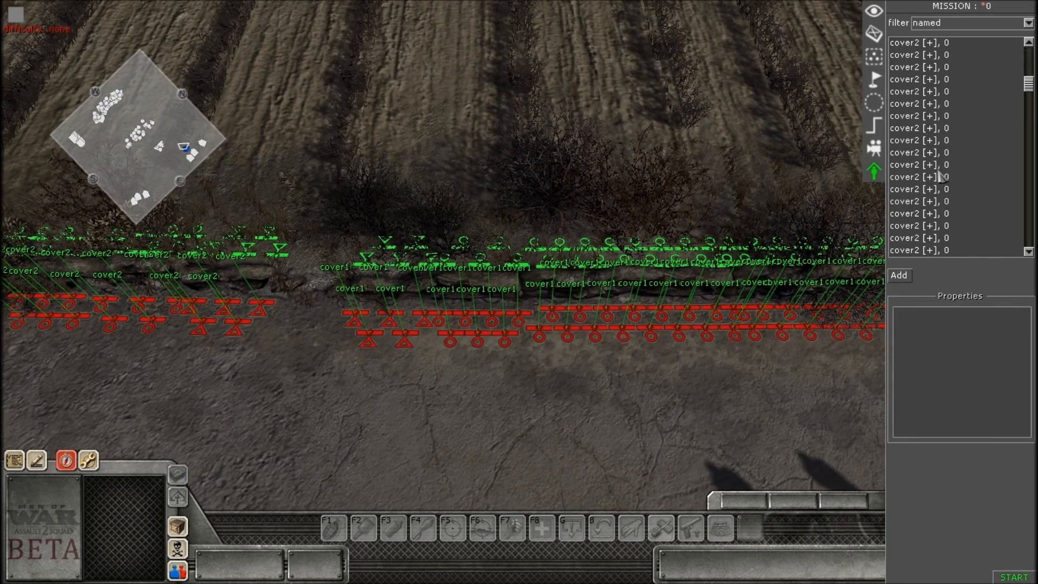
pyautogui.moveTo(1029, 136); pyautogui.dragTo(1028, 57)
pyautogui.scroll(2, 600, 319)
pyautogui.scroll(-4, 600, 319)
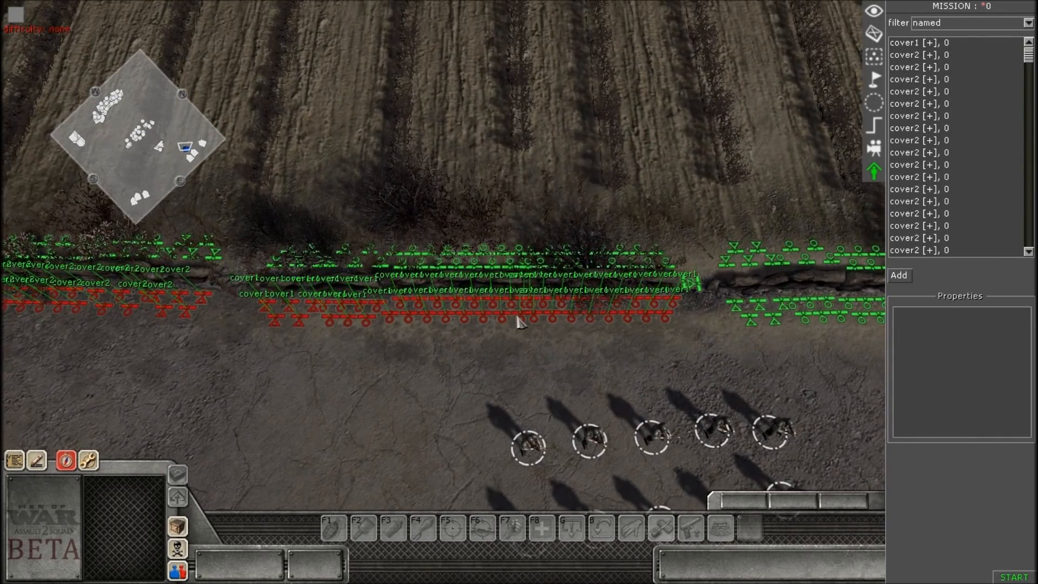
pyautogui.press('Left')
pyautogui.scroll(2, 465, 324)
pyautogui.scroll(-4, 541, 300)
pyautogui.scroll(3, 454, 351)
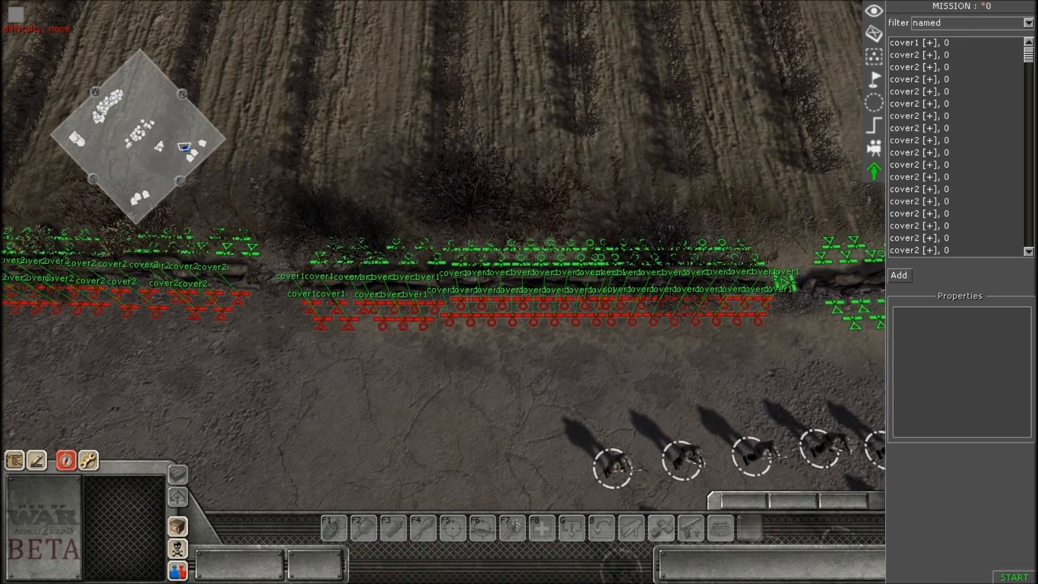
pyautogui.scroll(-1, 433, 322)
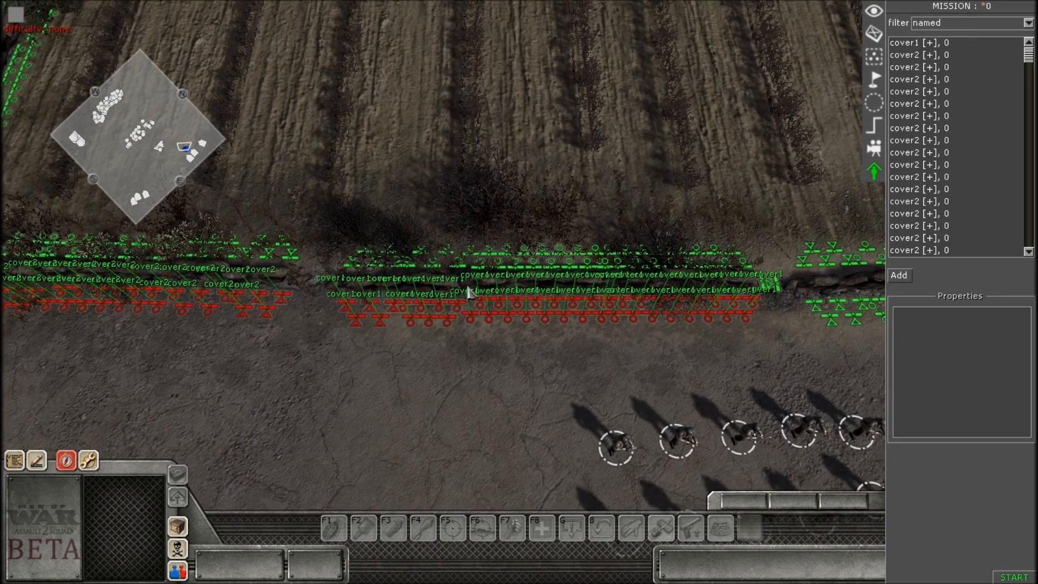
pyautogui.scroll(-1, 472, 308)
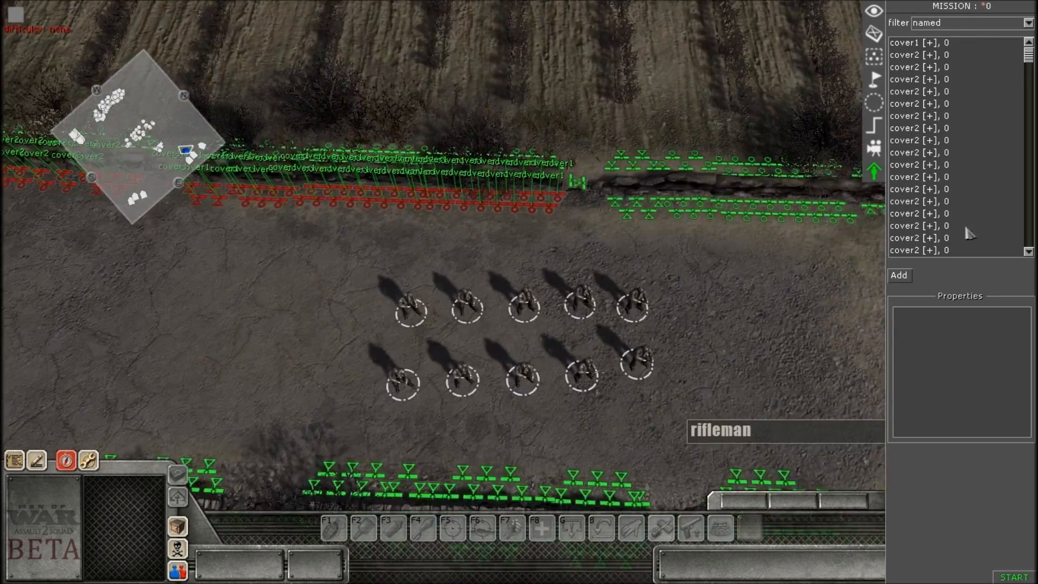
pyautogui.press('Left')
pyautogui.scroll(-1, 533, 261)
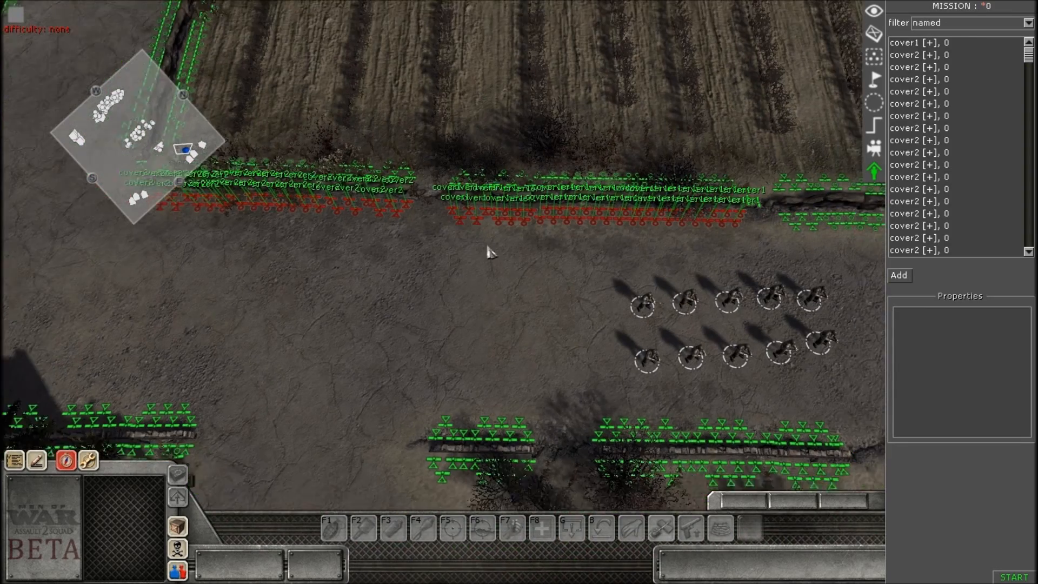
pyautogui.scroll(-1, 489, 251)
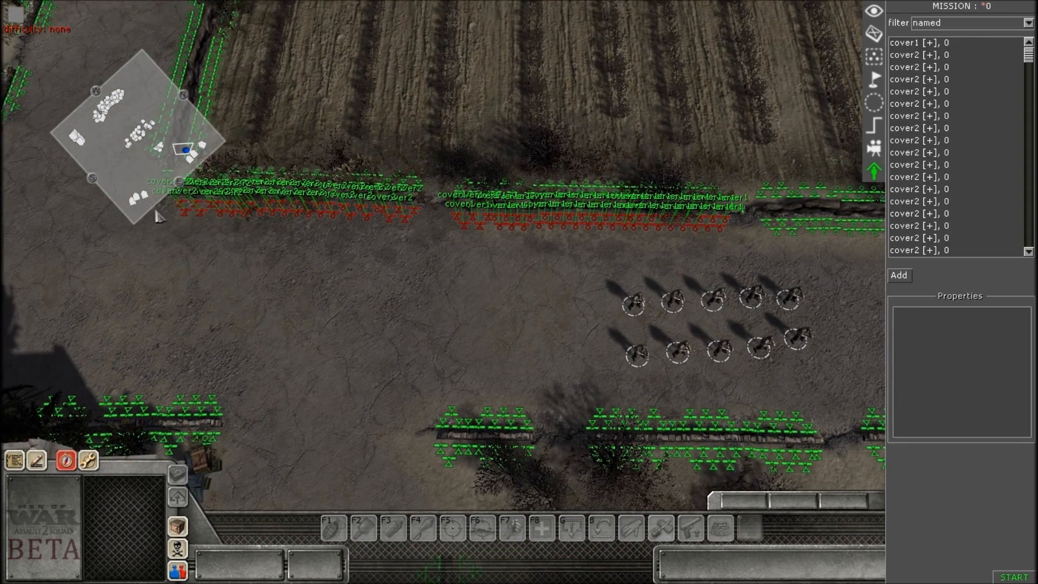
pyautogui.scroll(2, 157, 216)
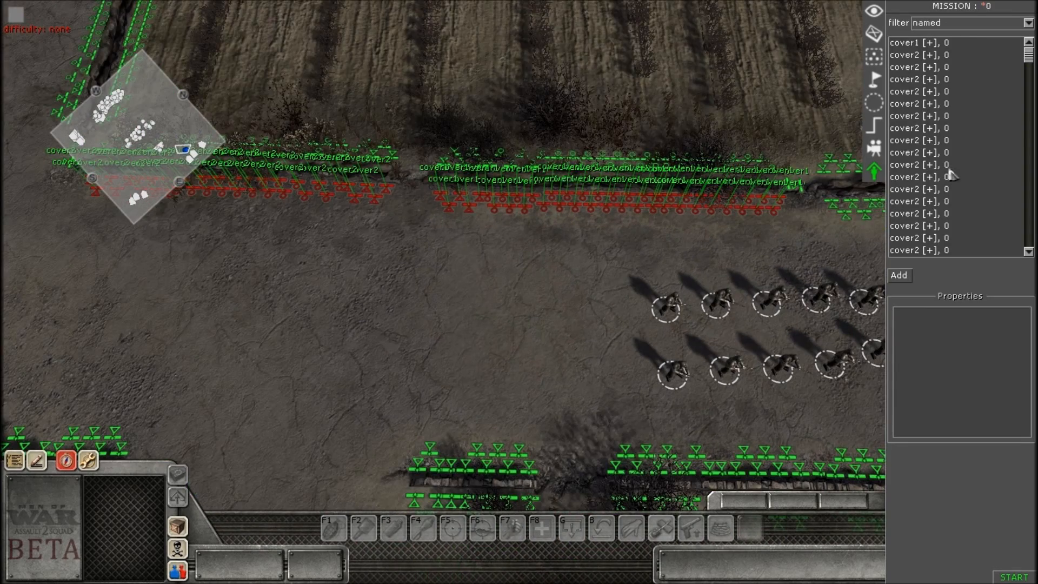
# In the cover trigger's actor_to_cover command, add cover2 to the covers alongside cover1
pyautogui.click(877, 127)
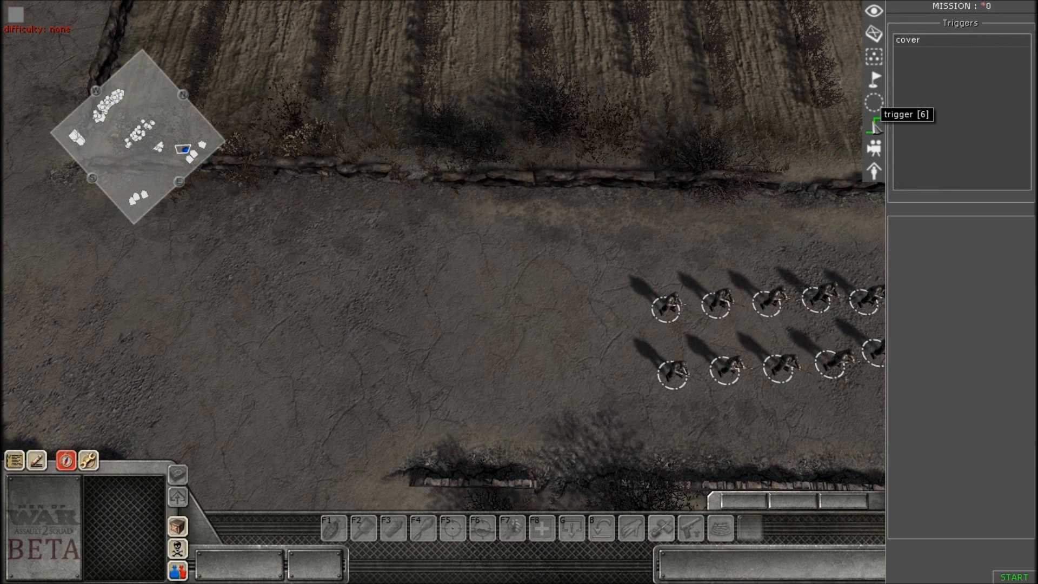
pyautogui.click(903, 43)
pyautogui.doubleClick(924, 385)
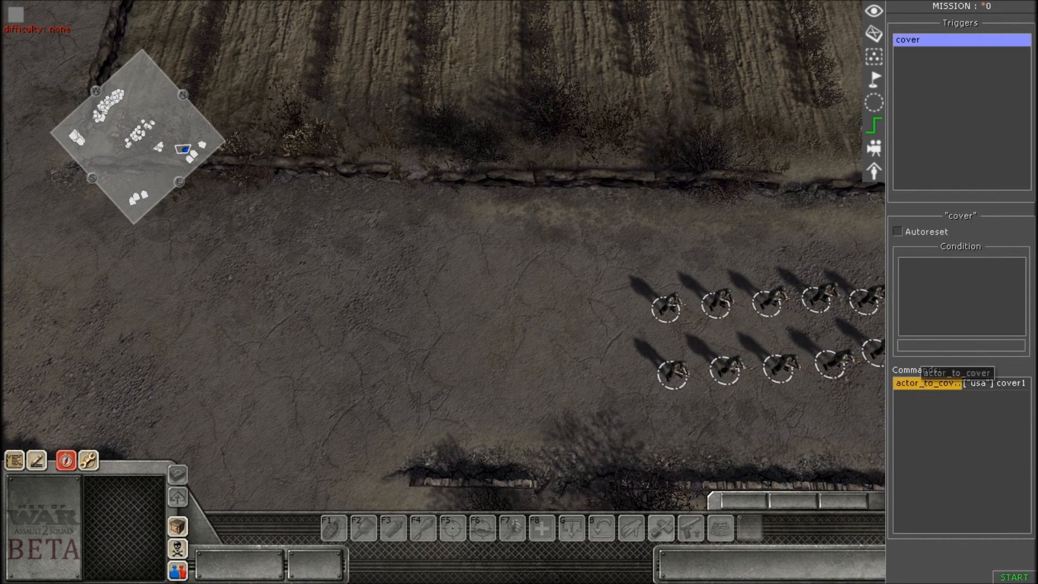
pyautogui.click(552, 209)
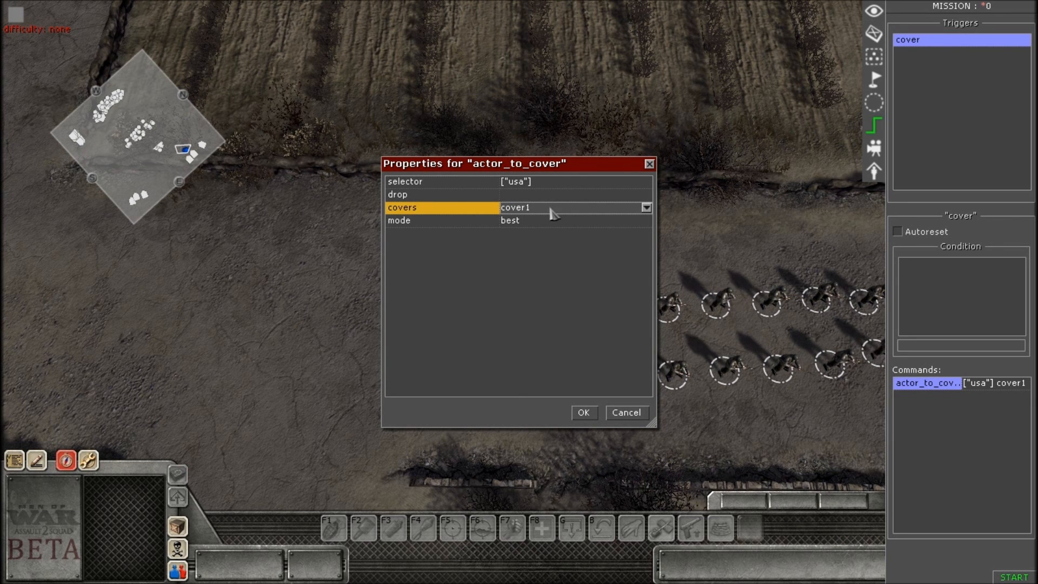
pyautogui.click(646, 208)
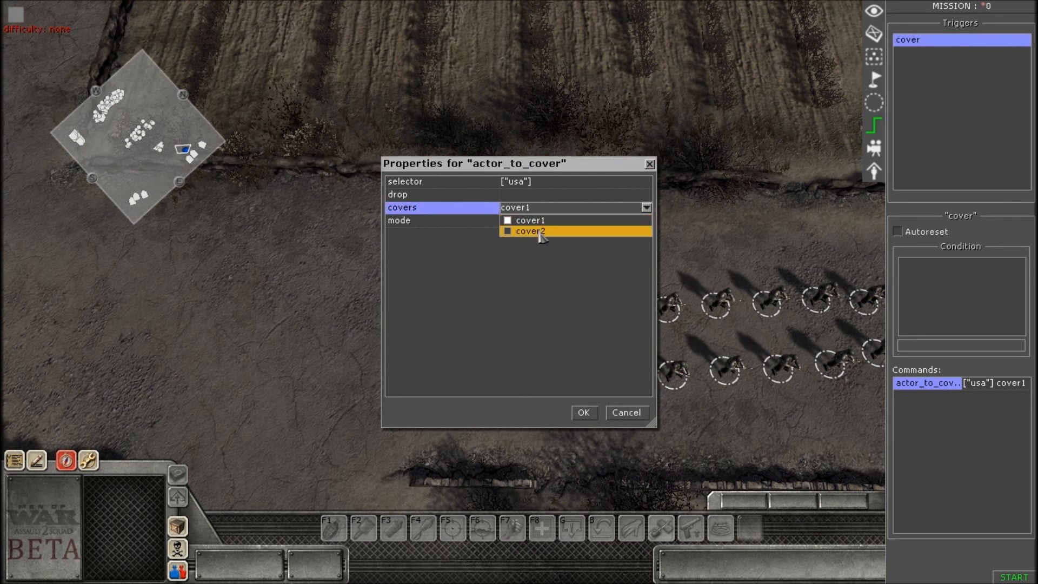
pyautogui.click(575, 291)
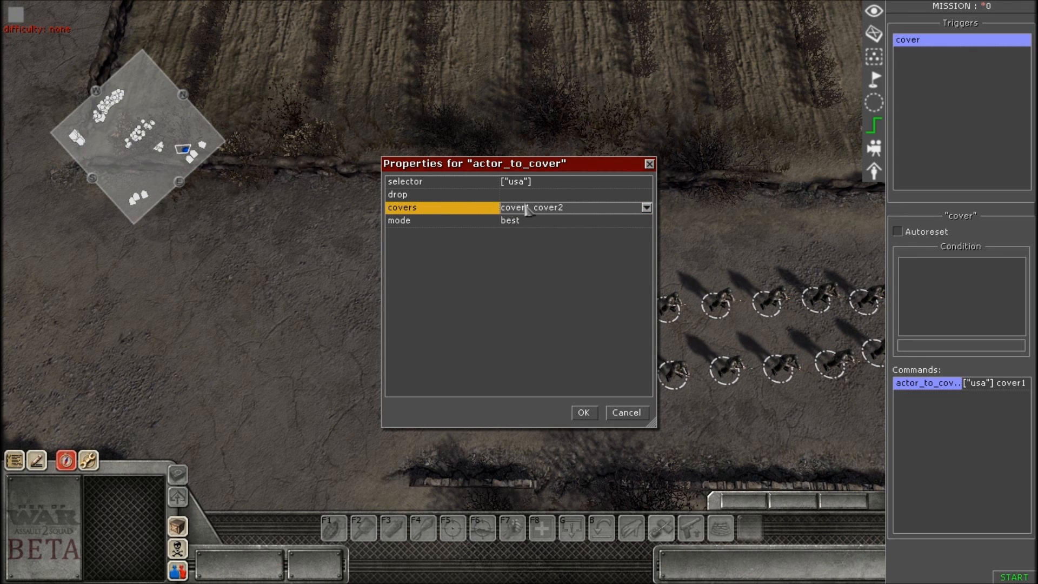
# Set the actor_to_cover command's mode to random and accept its properties
pyautogui.click(549, 221)
pyautogui.click(646, 220)
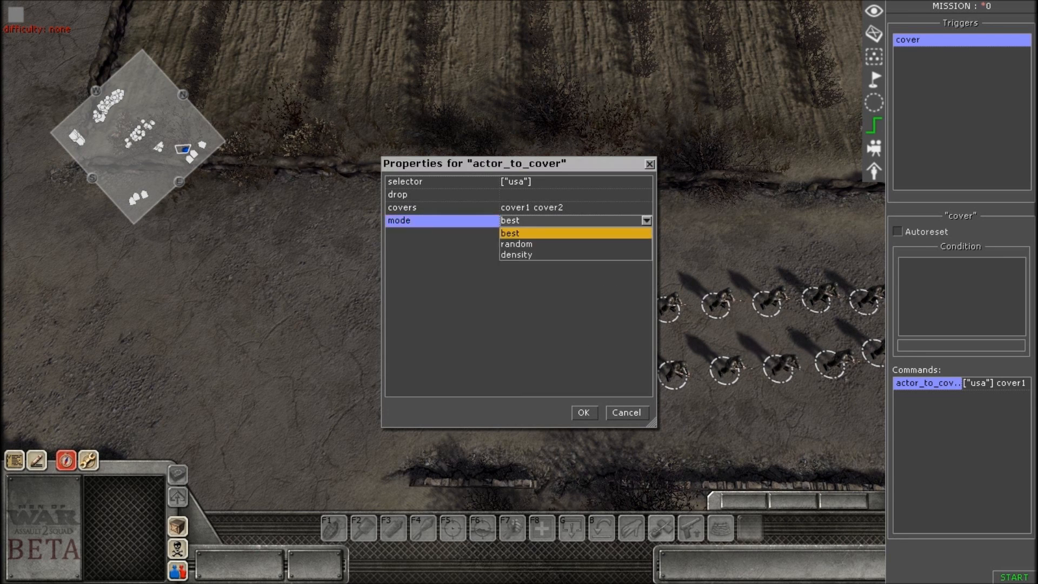
pyautogui.click(541, 246)
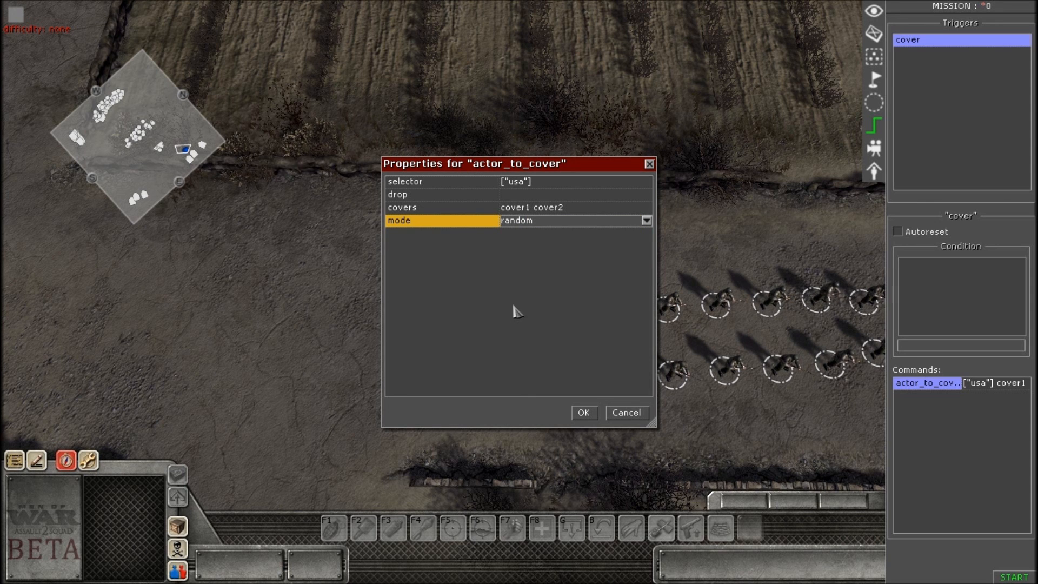
pyautogui.click(584, 412)
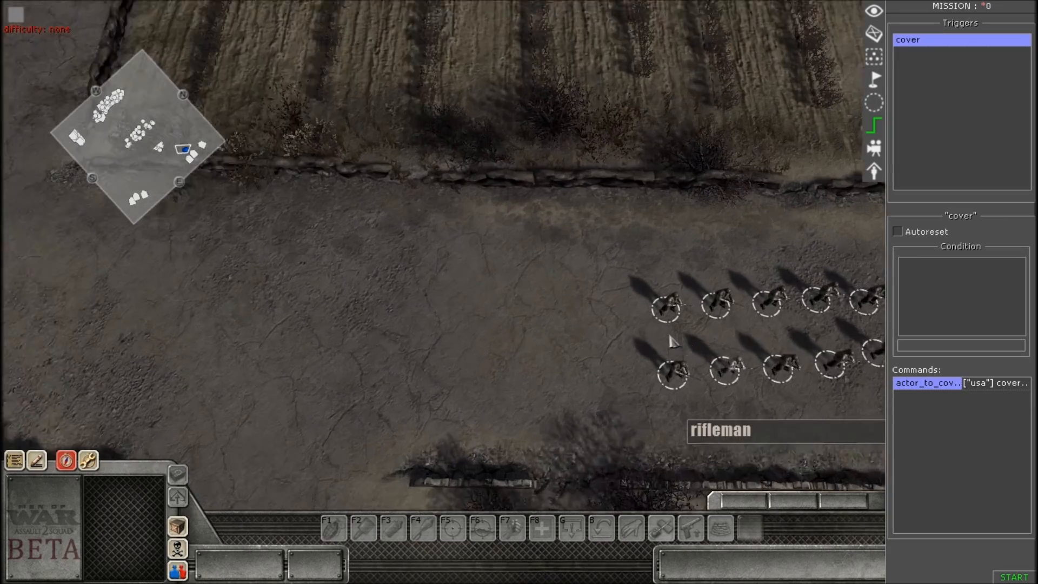
# Start the mission to test the cover trigger and watch the ten riflemen move to the wall
pyautogui.scroll(5, 681, 342)
pyautogui.press('Right')
pyautogui.scroll(-5, 712, 349)
pyautogui.press('F1')
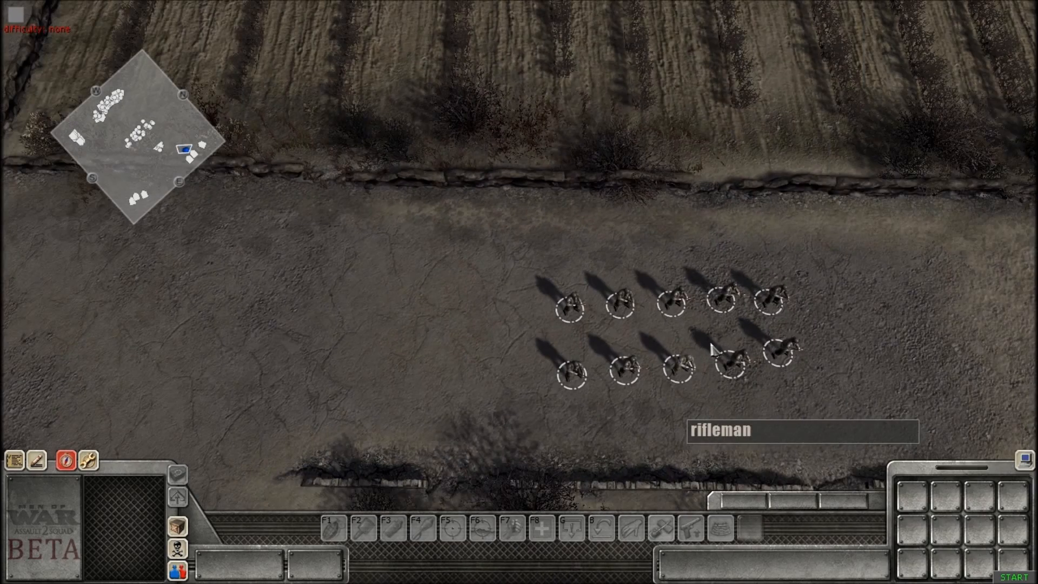
pyautogui.scroll(-3, 746, 427)
pyautogui.click(1014, 576)
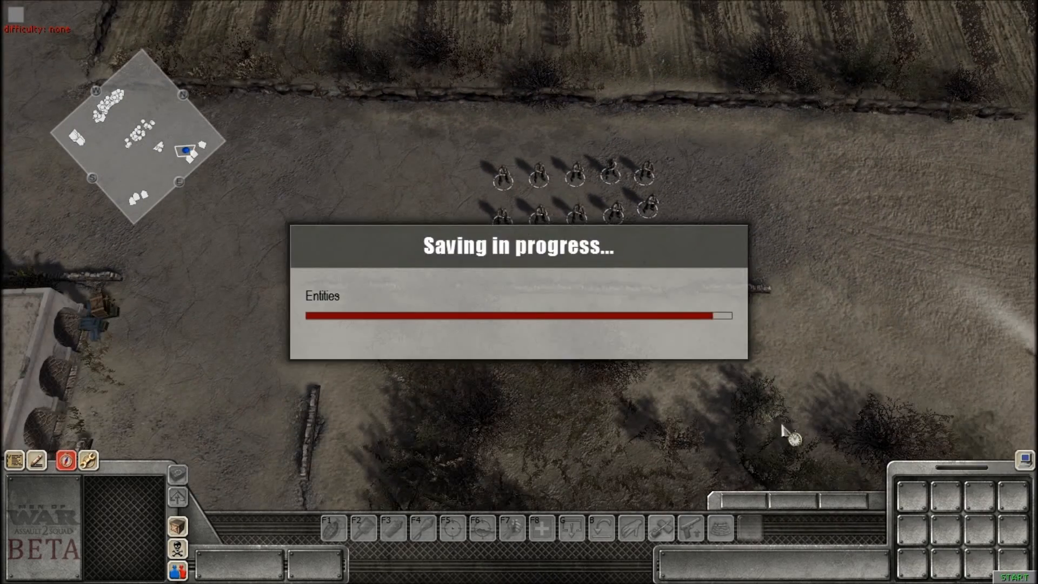
pyautogui.scroll(4, 837, 436)
pyautogui.scroll(-2, 503, 342)
pyautogui.scroll(2, 459, 162)
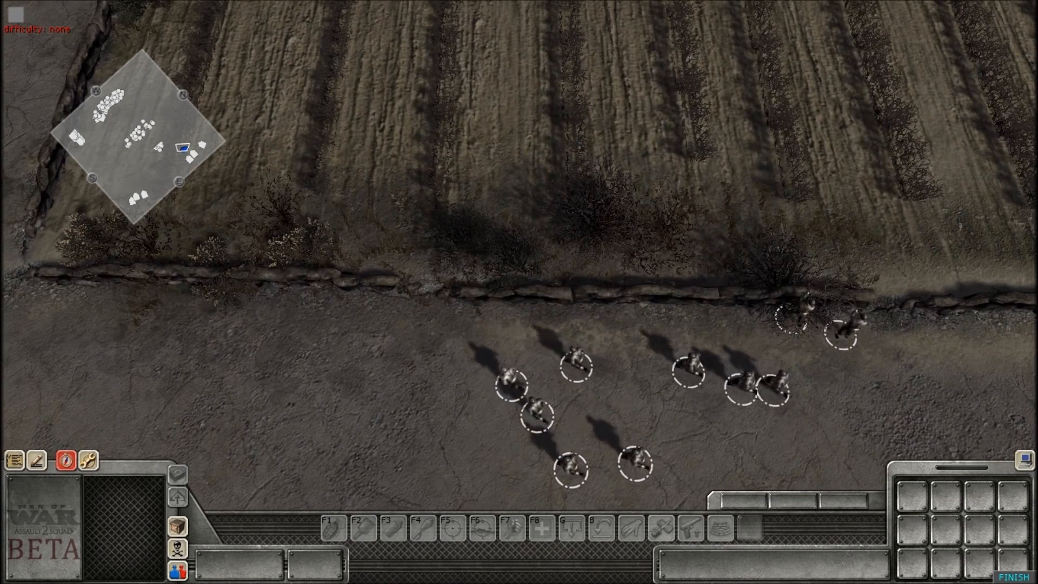
pyautogui.scroll(1, 557, 194)
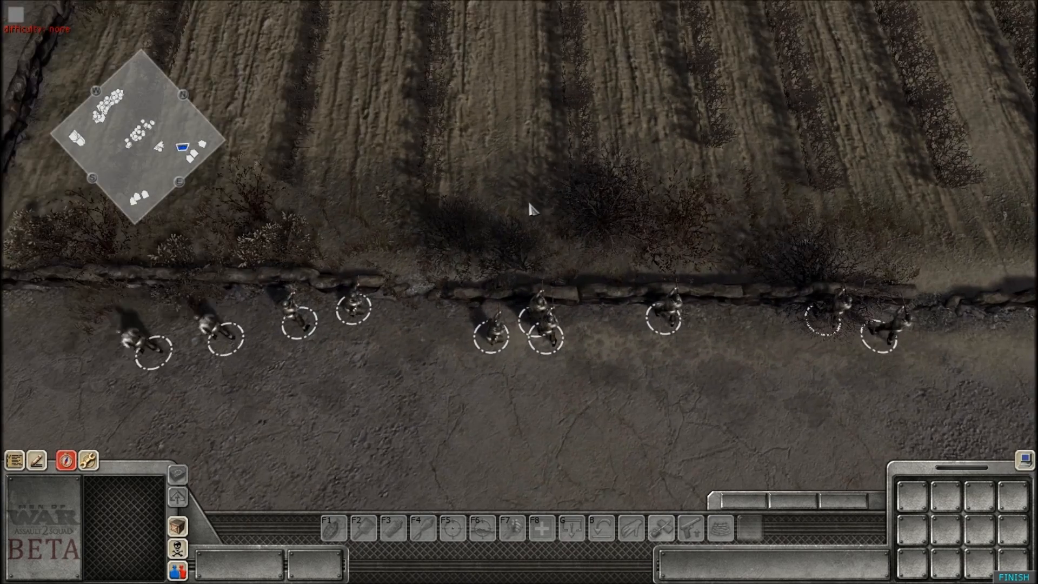
pyautogui.scroll(-1, 469, 231)
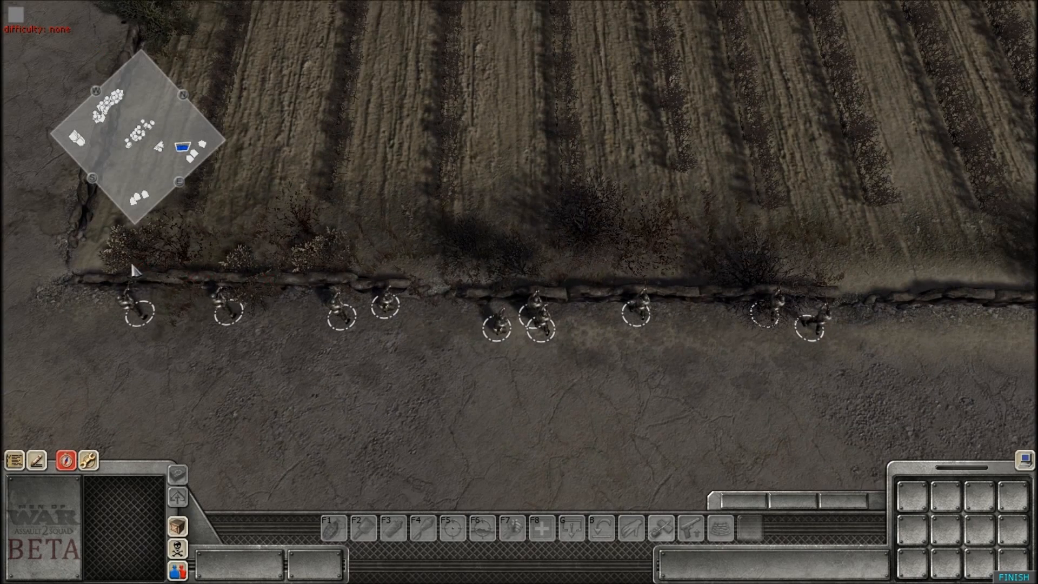
# Examine how the riflemen are spread along both wall sections, close up along the road and from above
pyautogui.moveTo(364, 337); pyautogui.dragTo(472, 200, button='middle')
pyautogui.press('Down')
pyautogui.press('Left')
pyautogui.scroll(2, 482, 297)
pyautogui.scroll(2, 472, 201)
pyautogui.press('Right')
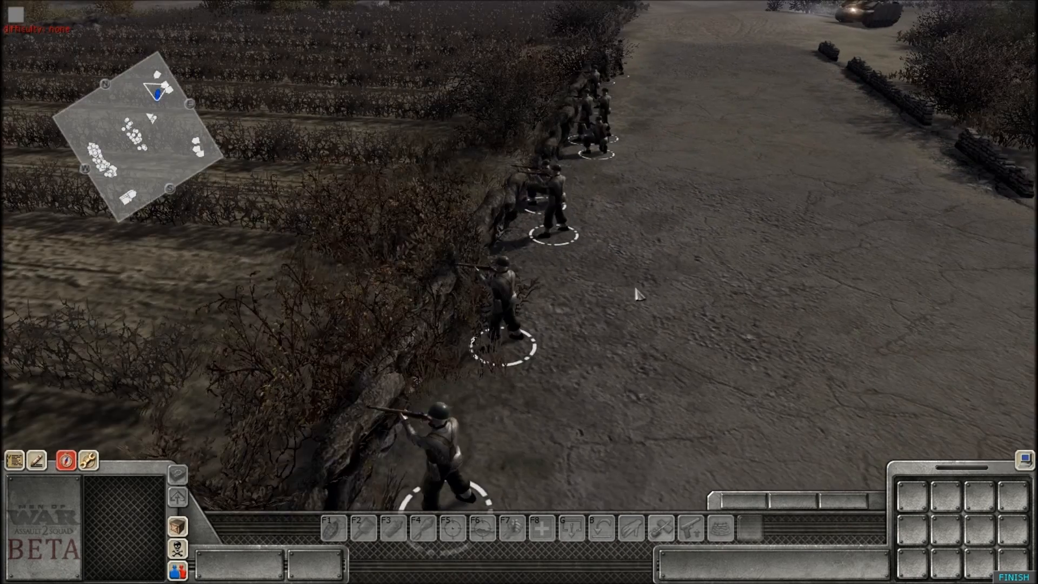
pyautogui.scroll(-2, 684, 319)
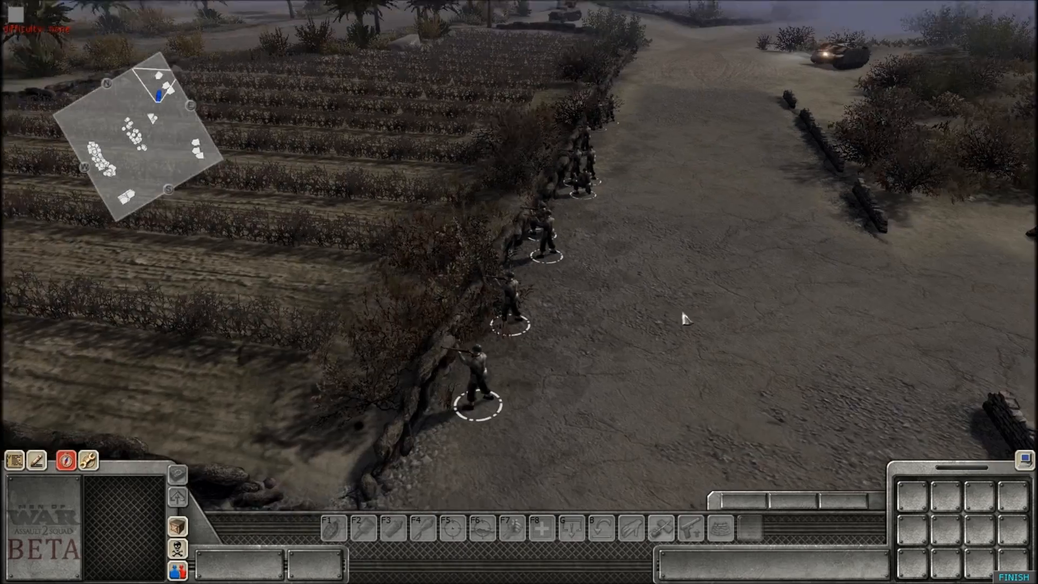
pyautogui.moveTo(684, 319); pyautogui.dragTo(651, 326, button='middle')
pyautogui.scroll(2, 651, 326)
pyautogui.moveTo(584, 312); pyautogui.dragTo(557, 260, button='middle')
pyautogui.moveTo(630, 347); pyautogui.dragTo(646, 319, button='middle')
pyautogui.moveTo(635, 400); pyautogui.dragTo(347, 393, button='middle')
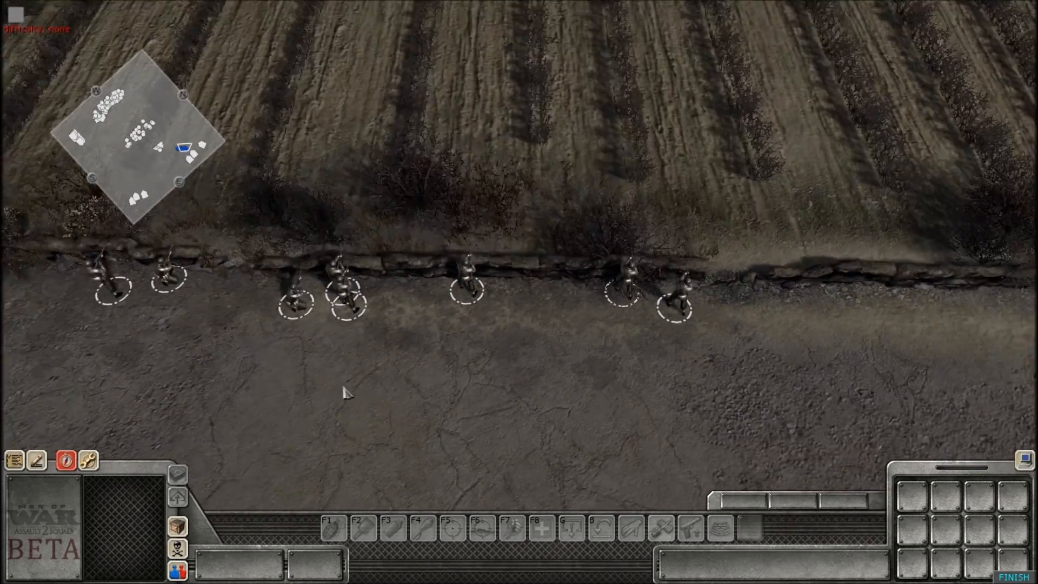
pyautogui.scroll(-5, 459, 339)
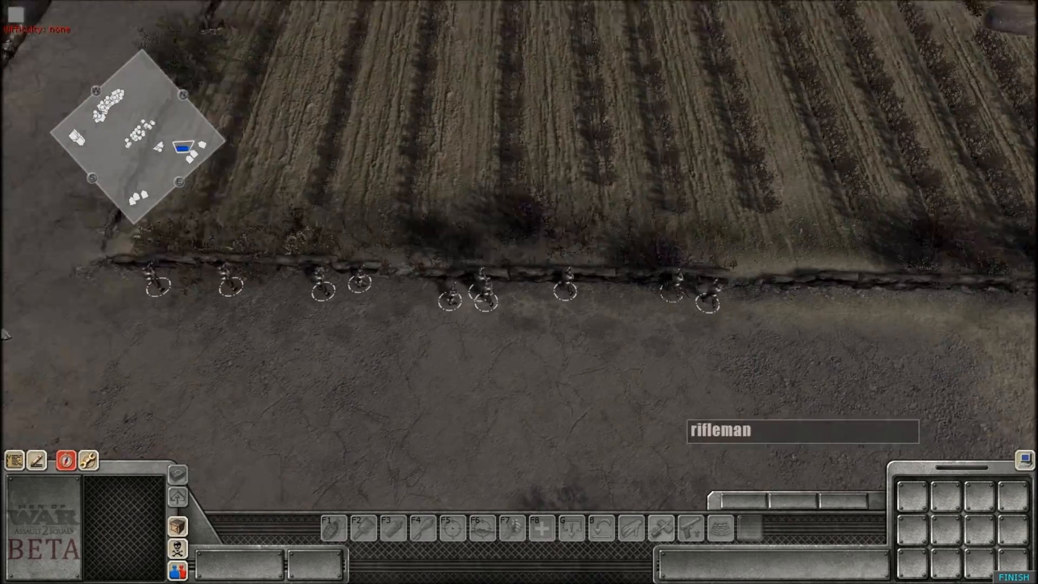
pyautogui.scroll(5, 439, 333)
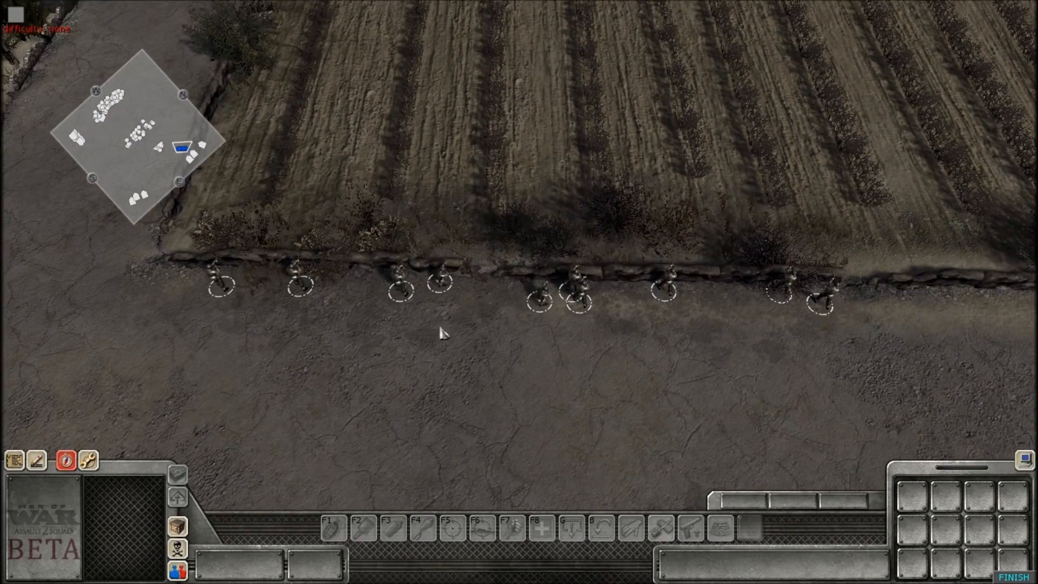
pyautogui.scroll(2, 443, 327)
pyautogui.scroll(-2, 449, 327)
pyautogui.scroll(5, 459, 323)
# Bring up the cover trigger and compare its command with the riflemen's positions along the wall
pyautogui.press('F3')
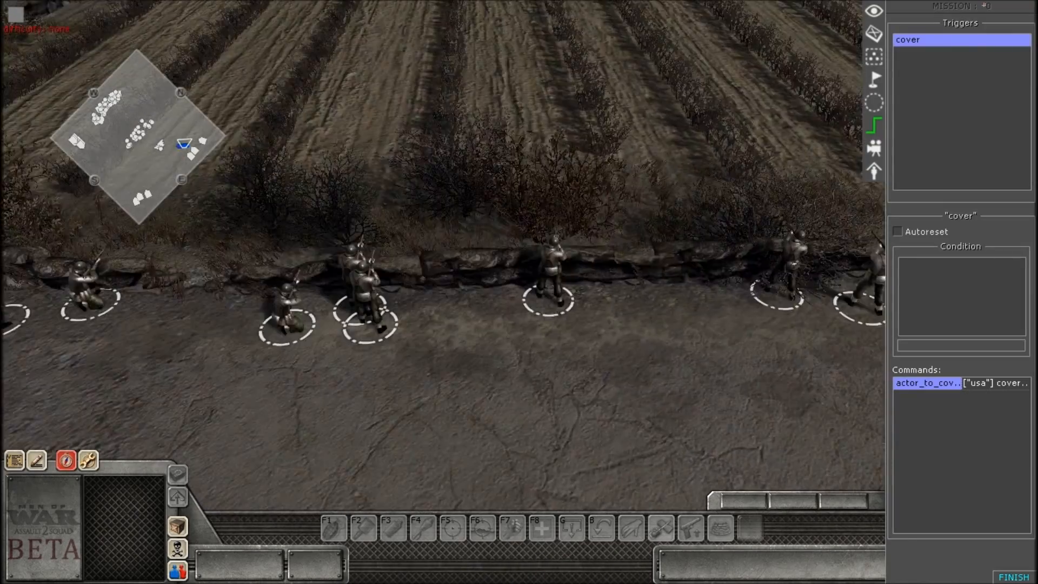
pyautogui.moveTo(622, 329); pyautogui.dragTo(454, 333, button='middle')
pyautogui.moveTo(621, 405); pyautogui.dragTo(366, 306, button='middle')
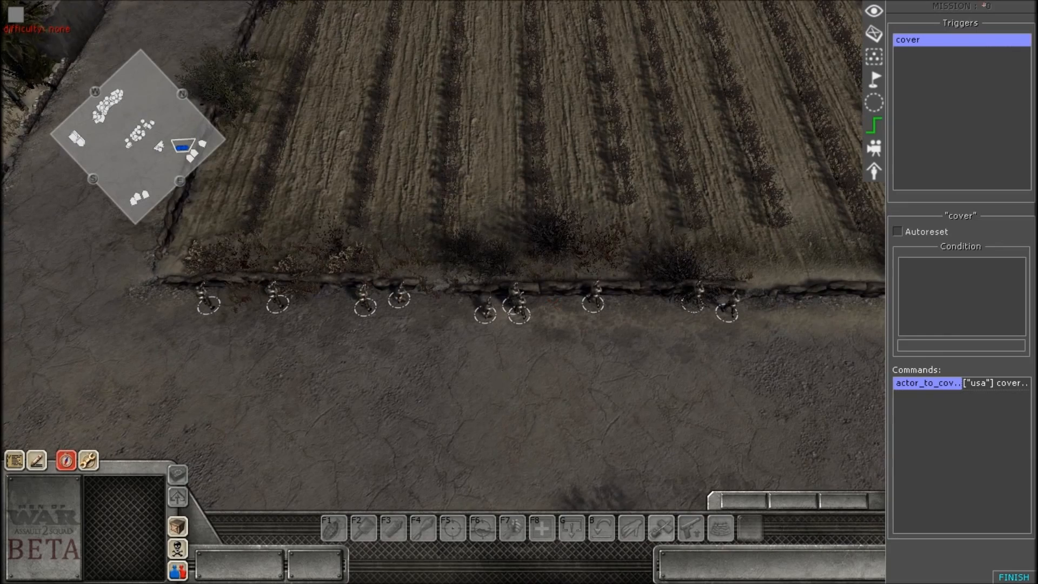
pyautogui.scroll(2, 502, 378)
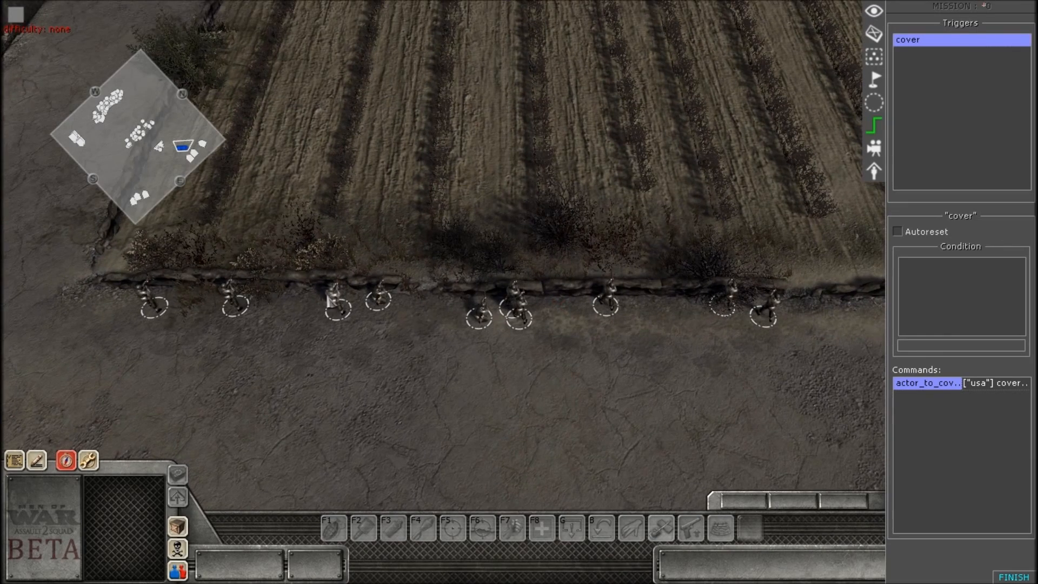
pyautogui.scroll(-2, 327, 296)
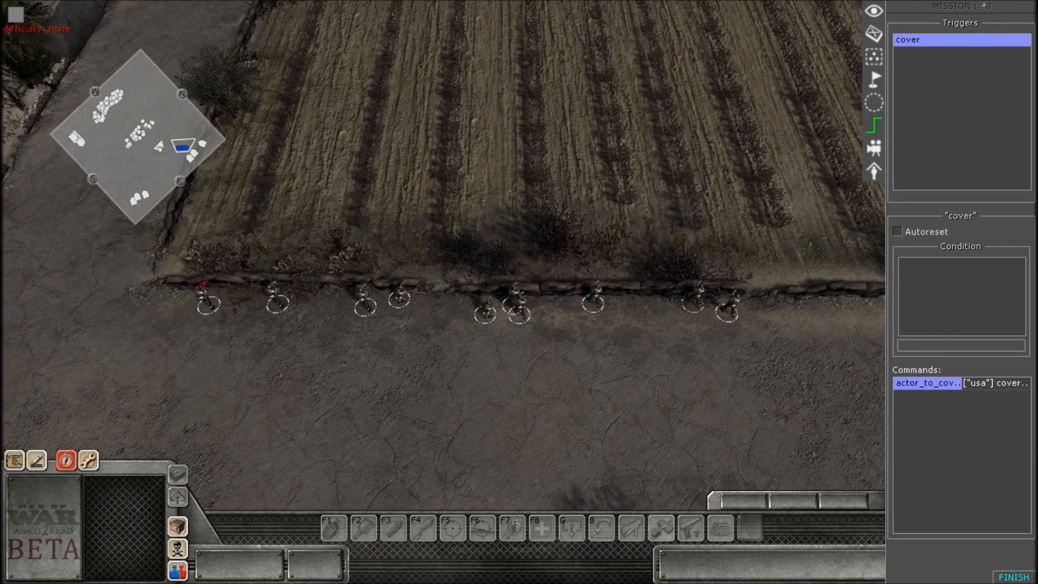
pyautogui.scroll(2, 567, 350)
pyautogui.scroll(-3, 530, 361)
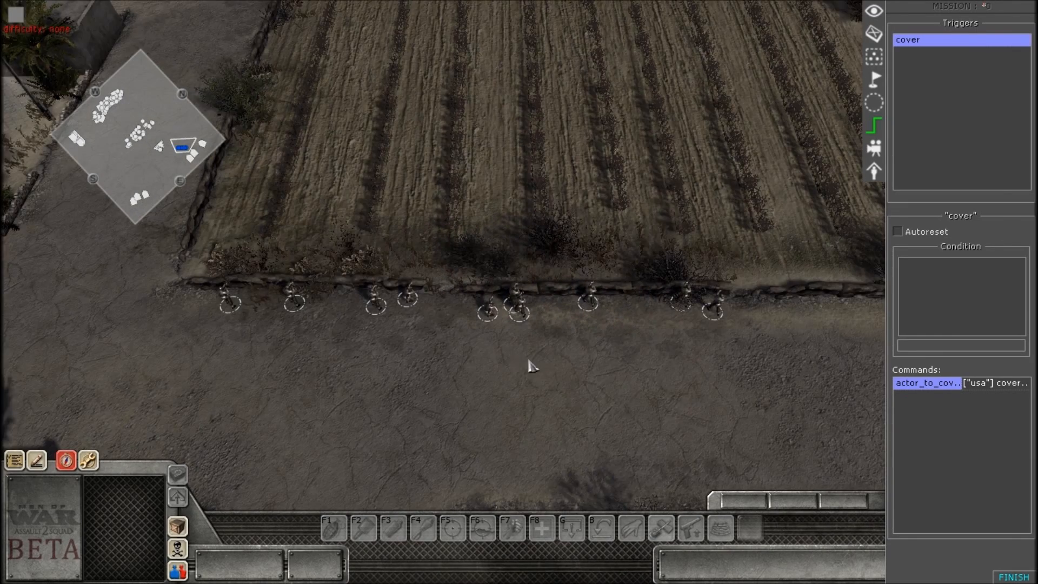
pyautogui.scroll(3, 465, 346)
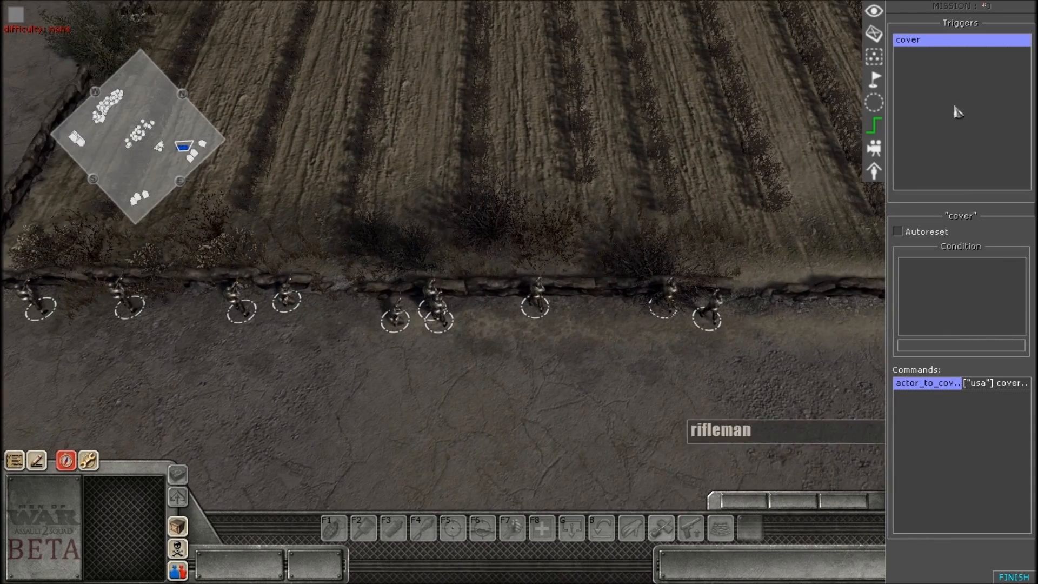
pyautogui.scroll(-3, 216, 343)
pyautogui.scroll(3, 590, 304)
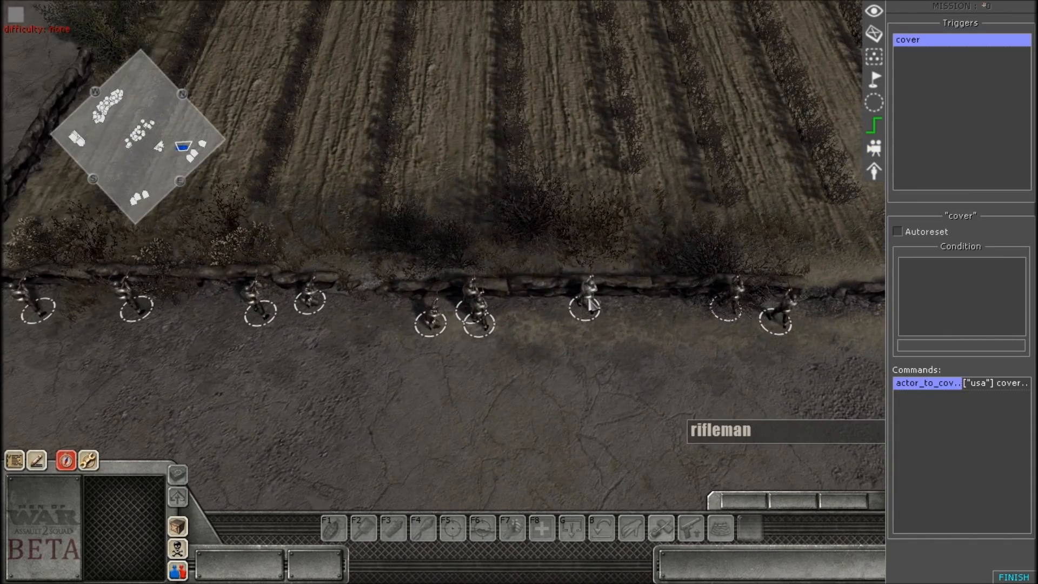
pyautogui.scroll(-3, 590, 303)
pyautogui.scroll(2, 589, 300)
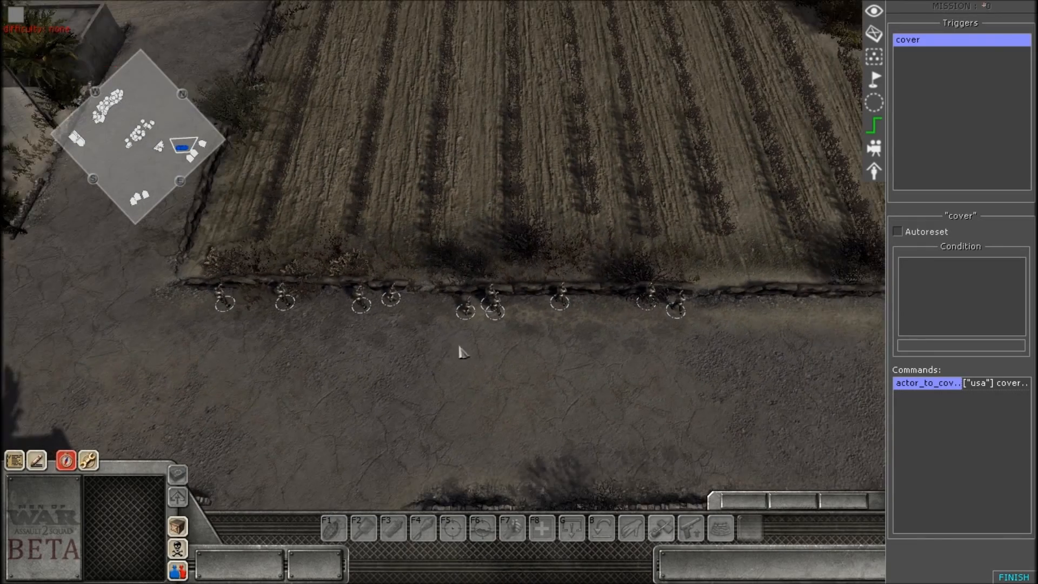
pyautogui.scroll(3, 458, 350)
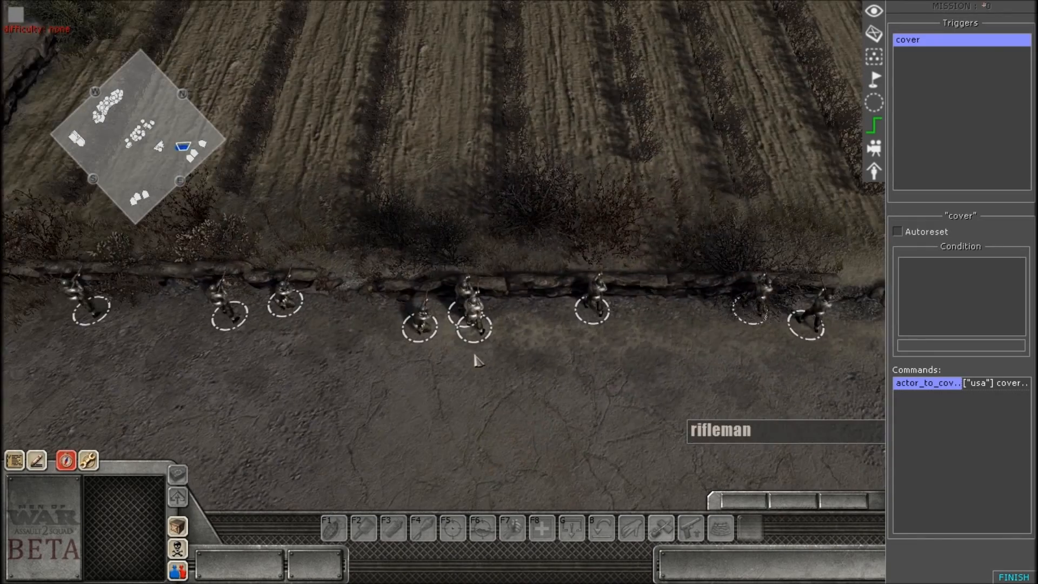
pyautogui.scroll(-3, 472, 312)
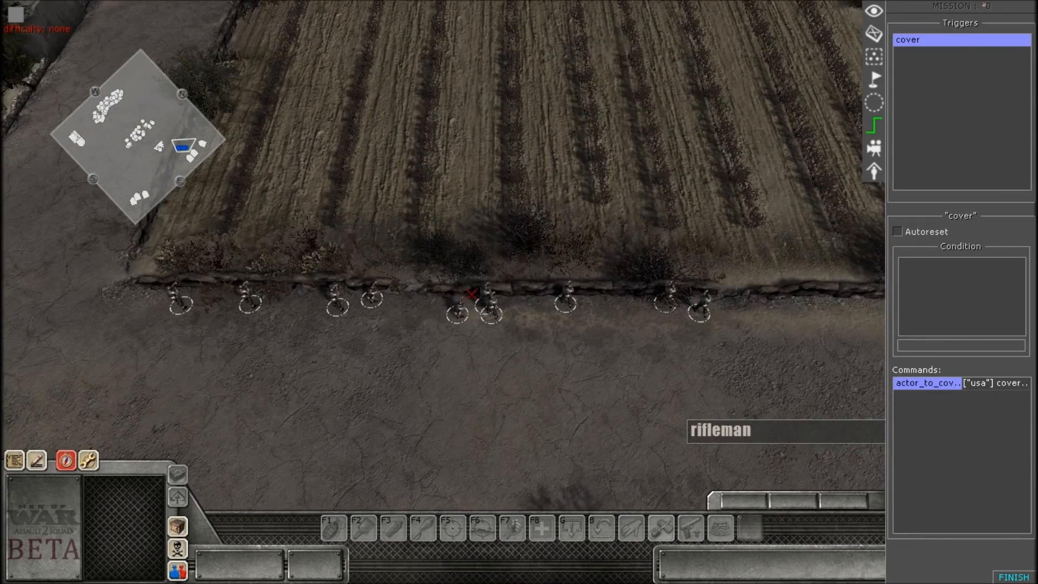
# Return to the game view and order the lone rifleman near the wall's middle to move out onto the road
pyautogui.press('F1')
pyautogui.scroll(3, 482, 313)
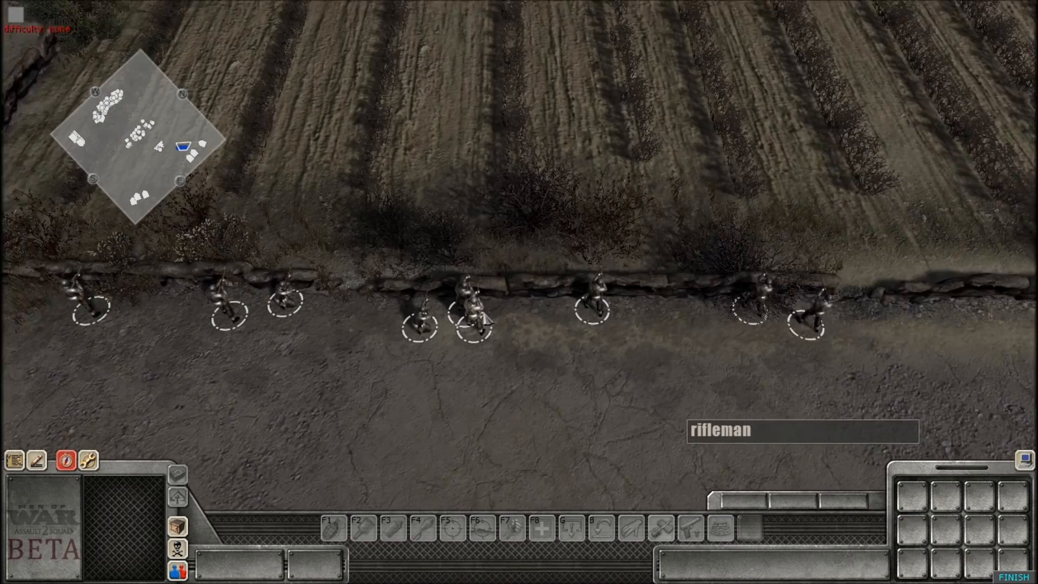
pyautogui.scroll(2, 486, 319)
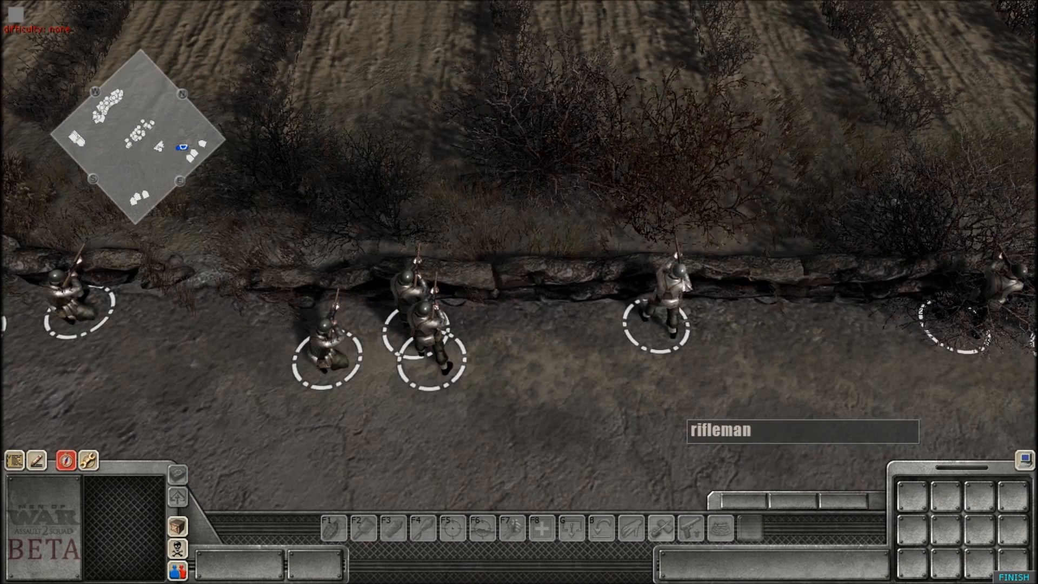
pyautogui.click(665, 305)
pyautogui.scroll(-4, 661, 308)
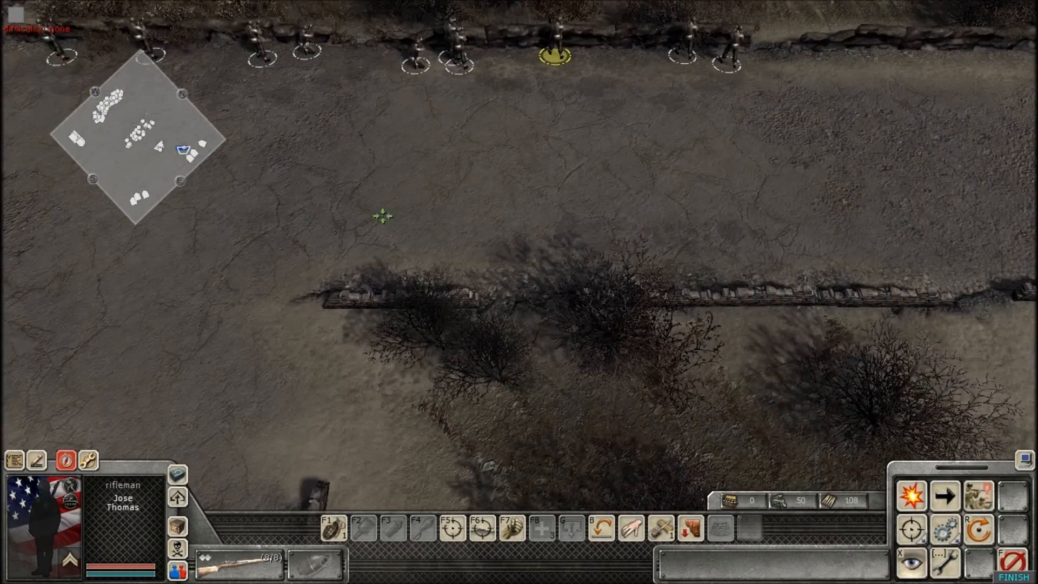
pyautogui.scroll(1, 490, 287)
pyautogui.rightClick(506, 357)
pyautogui.click(505, 357)
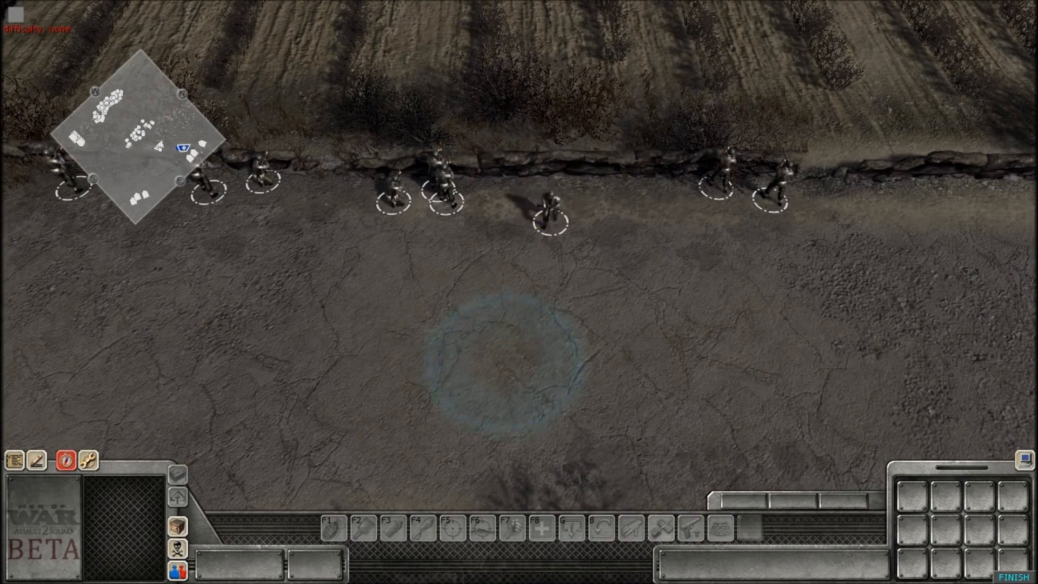
# Select the rifleman standing on the road and order him back to the gap at the wall
pyautogui.scroll(2, 589, 357)
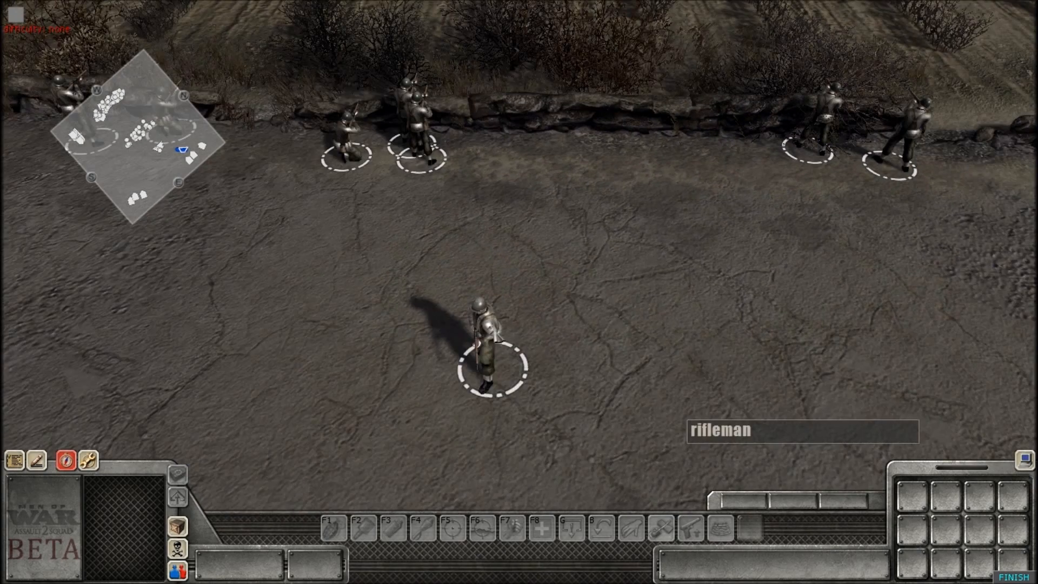
pyautogui.click(481, 332)
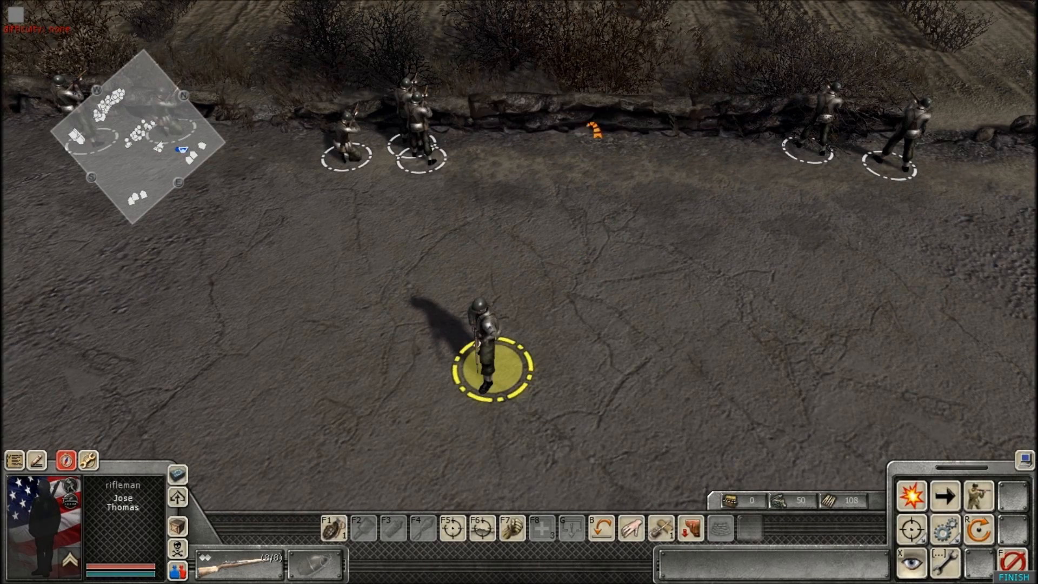
pyautogui.rightClick(643, 143)
pyautogui.moveTo(643, 143); pyautogui.dragTo(397, 220, button='middle')
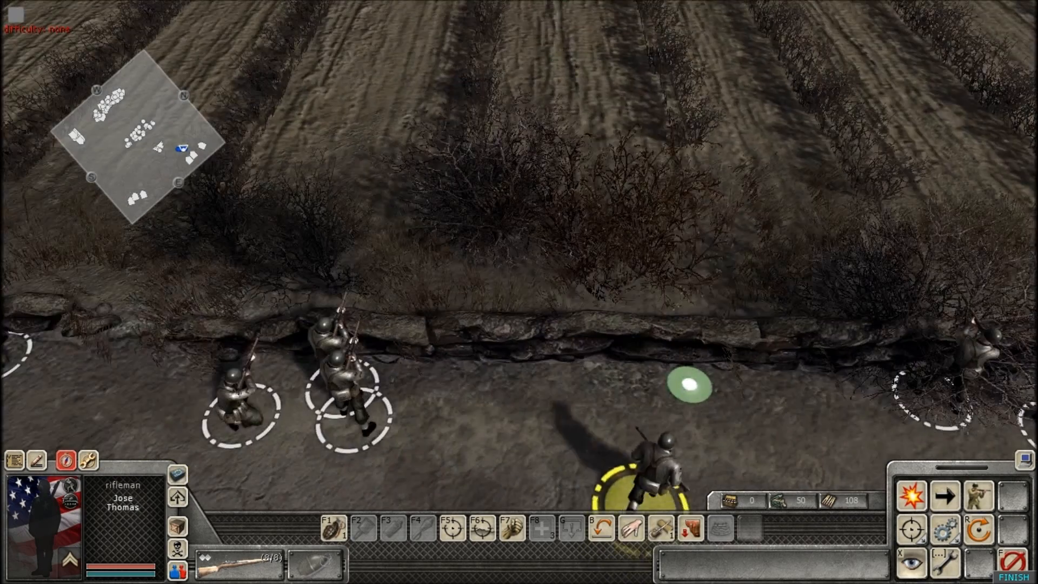
# Watch the selected rifleman take up his place at the wall, deselect him and look over the whole line
pyautogui.scroll(-4, 616, 324)
pyautogui.click(573, 373)
pyautogui.click(619, 336)
pyautogui.click(593, 432)
pyautogui.moveTo(593, 432); pyautogui.dragTo(510, 399, button='middle')
pyautogui.moveTo(552, 264); pyautogui.dragTo(654, 488)
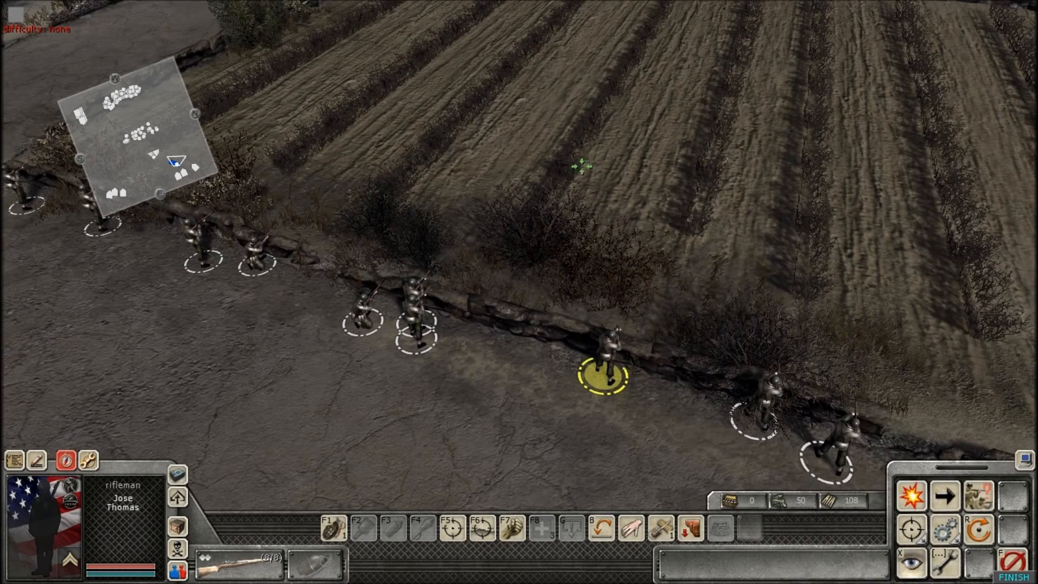
pyautogui.moveTo(594, 155); pyautogui.dragTo(611, 167, button='middle')
pyautogui.click(485, 392)
pyautogui.press('Left')
pyautogui.scroll(-4, 494, 386)
pyautogui.scroll(3, 498, 384)
pyautogui.moveTo(498, 384); pyautogui.dragTo(565, 349, button='middle')
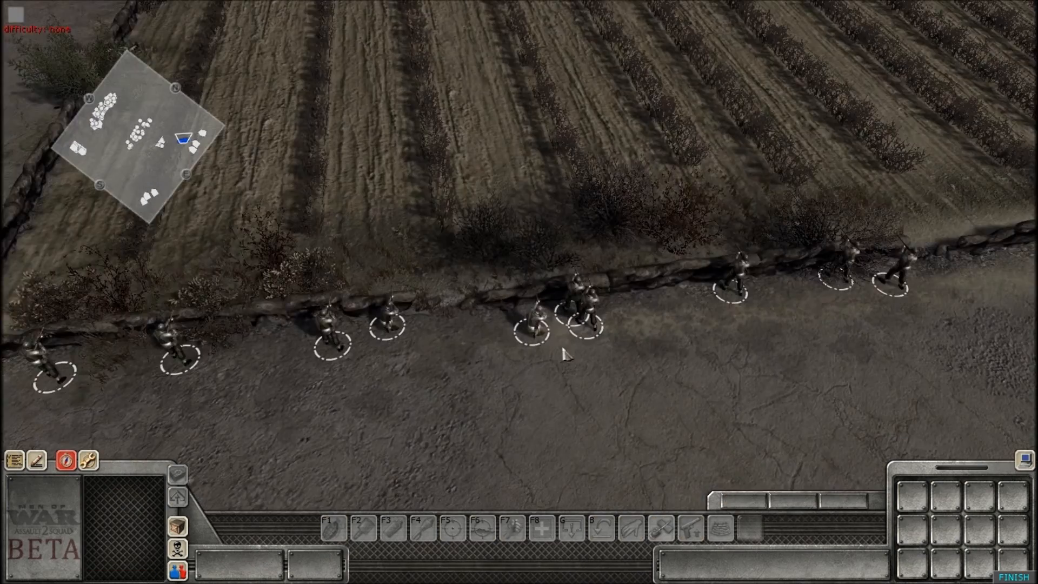
# Select the rear rifleman of the overlapping pair at the wall, switch his movement mode and deselect him
pyautogui.scroll(4, 567, 347)
pyautogui.scroll(-2, 552, 339)
pyautogui.click(607, 331)
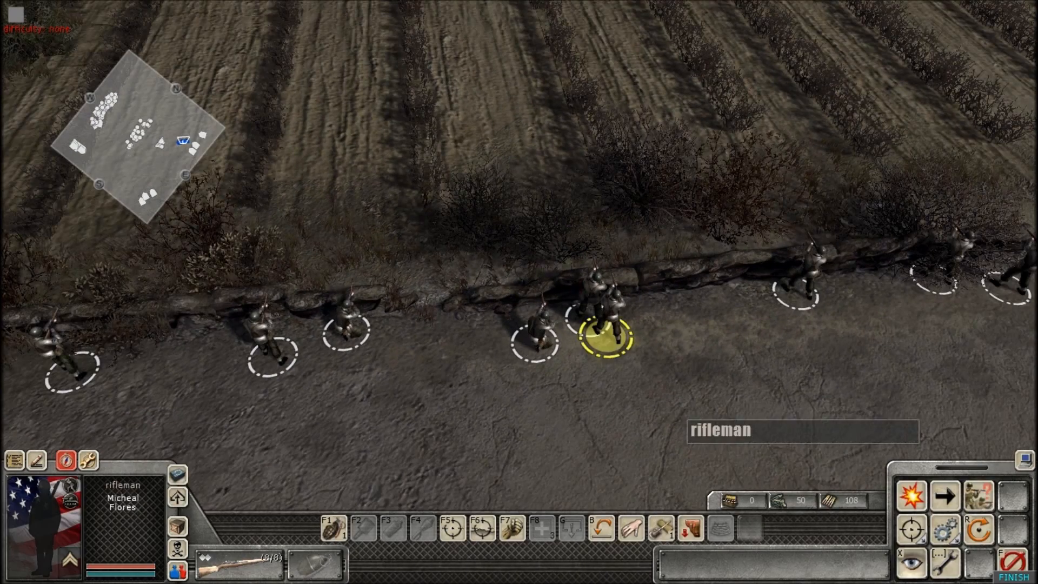
pyautogui.moveTo(617, 348); pyautogui.dragTo(702, 376, button='middle')
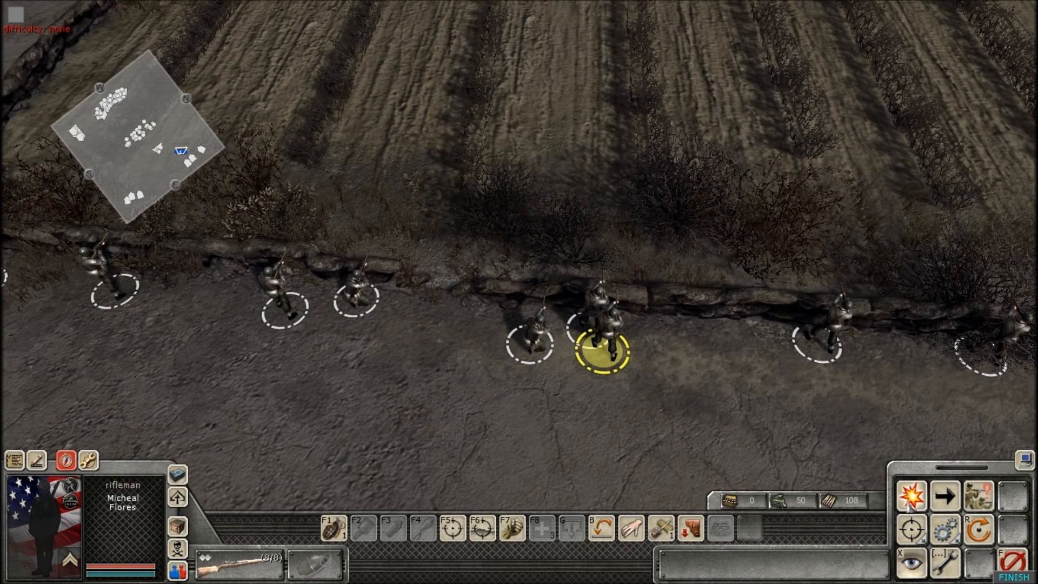
pyautogui.click(945, 496)
pyautogui.moveTo(688, 449); pyautogui.dragTo(682, 419, button='middle')
pyautogui.click(539, 445)
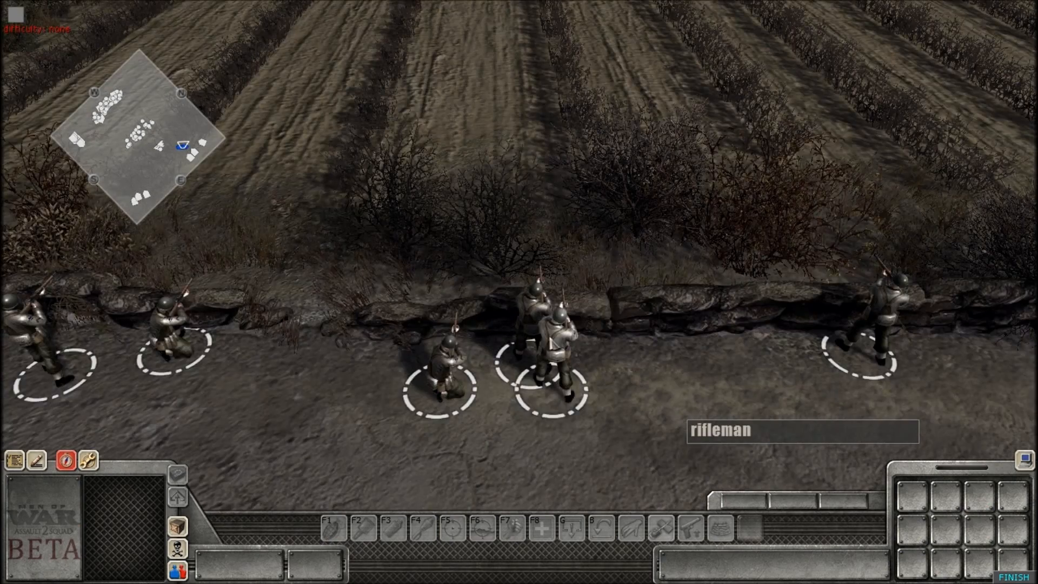
# Reselect the rear rifleman of the pair, switch his movement mode again and clear the selection
pyautogui.click(557, 346)
pyautogui.scroll(-3, 556, 346)
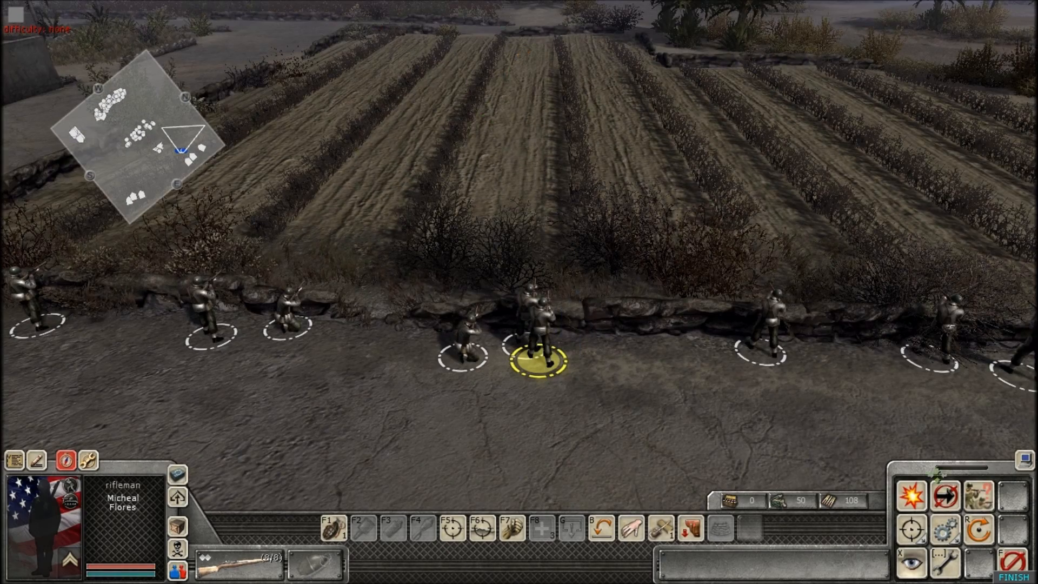
pyautogui.click(942, 499)
pyautogui.click(658, 308)
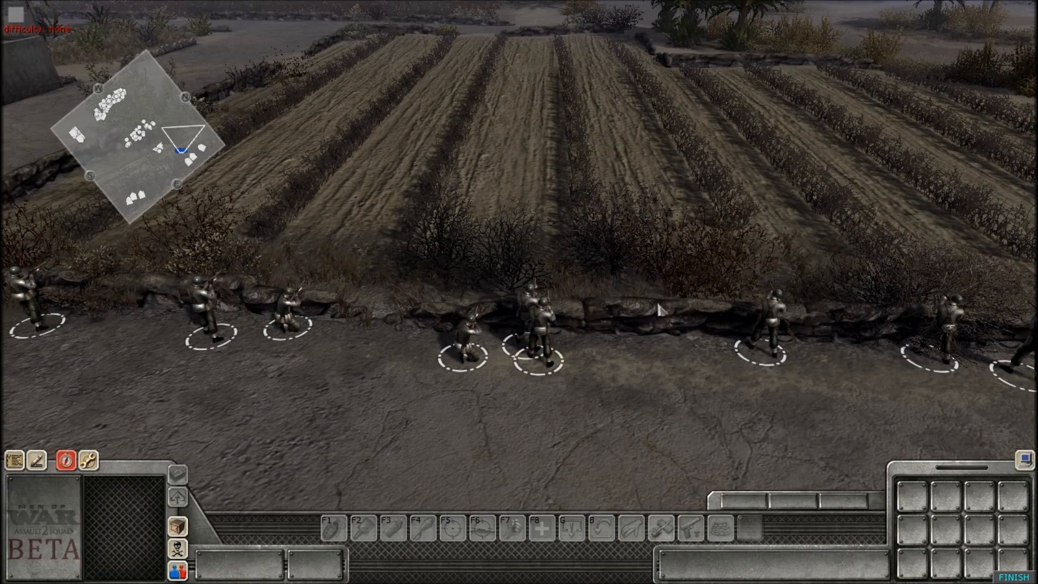
# Inspect the overlapping riflemen and their neighbours close up along the length of the wall
pyautogui.scroll(3, 658, 311)
pyautogui.moveTo(657, 335); pyautogui.dragTo(733, 353, button='middle')
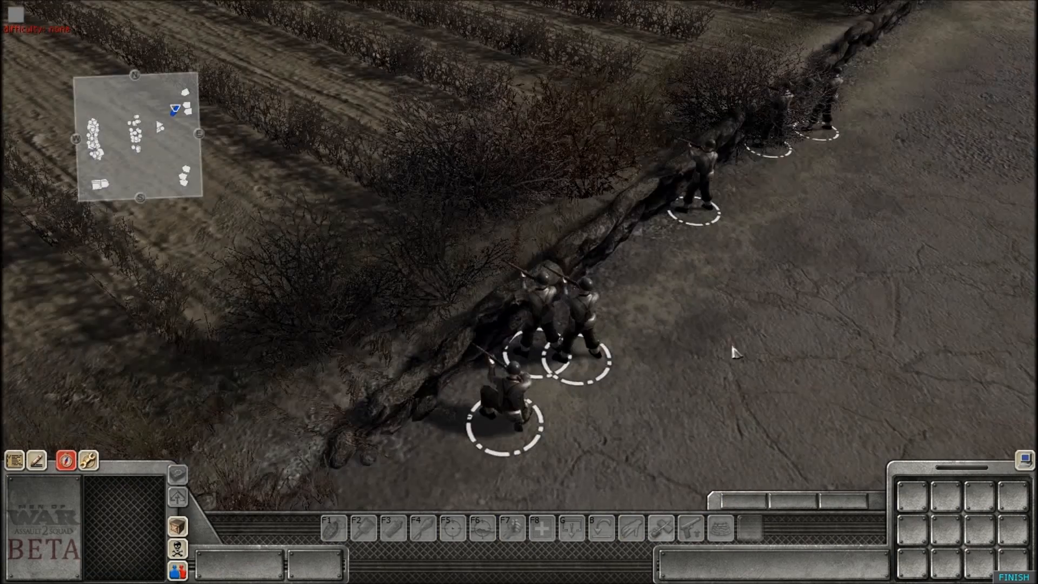
pyautogui.scroll(-5, 627, 328)
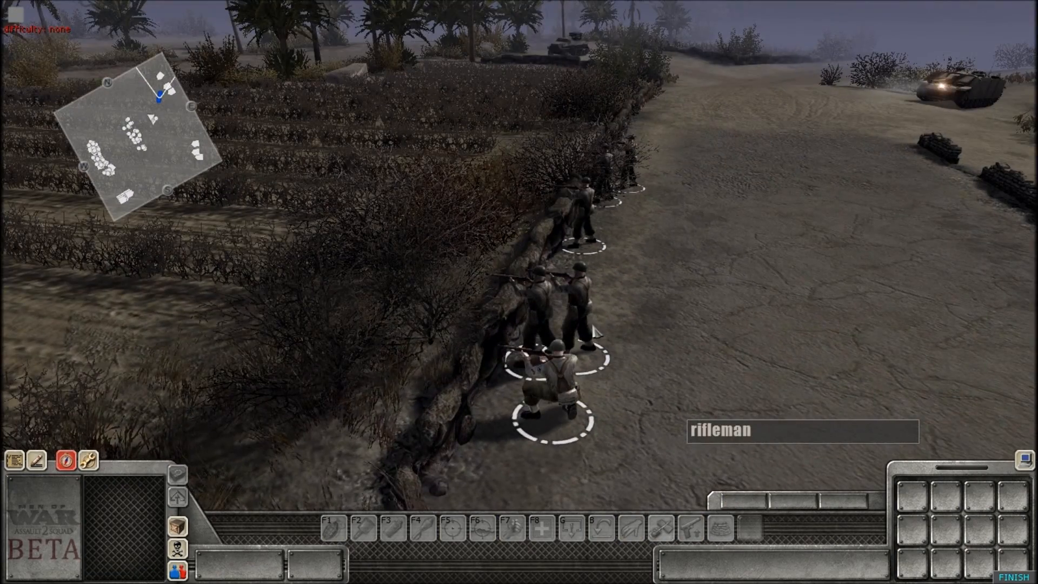
pyautogui.scroll(5, 597, 331)
pyautogui.moveTo(597, 331); pyautogui.dragTo(692, 416, button='middle')
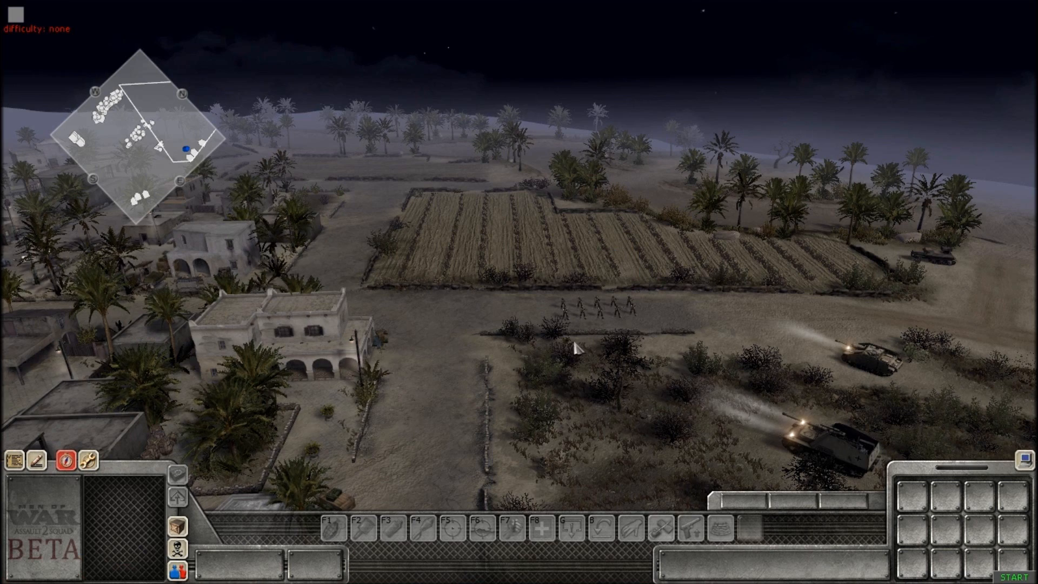
# Close in on the ten riflemen at their starting positions and bring up the editor's entity list
pyautogui.scroll(5, 576, 346)
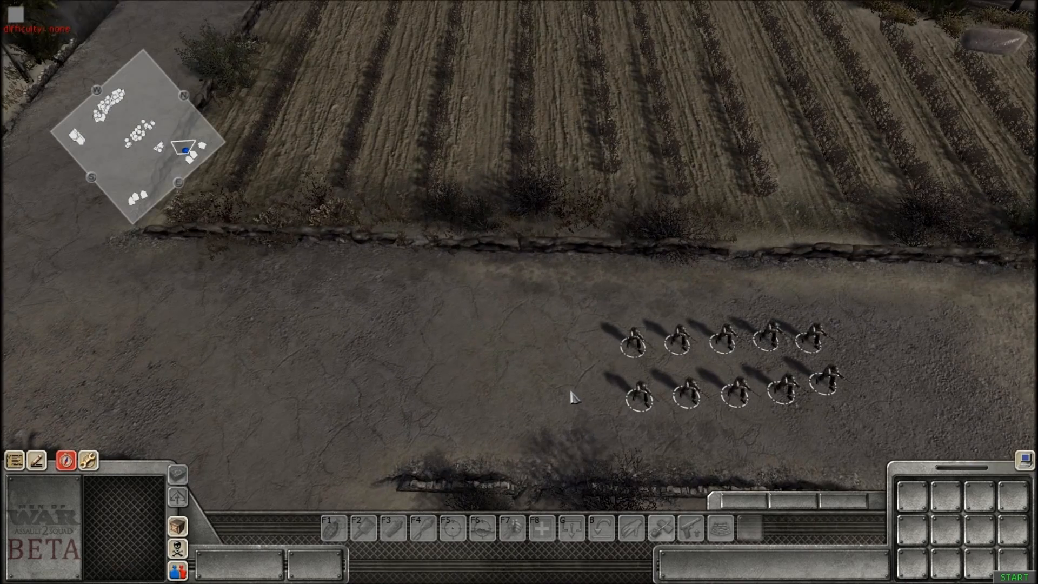
pyautogui.press('F3')
pyautogui.scroll(-2, 570, 387)
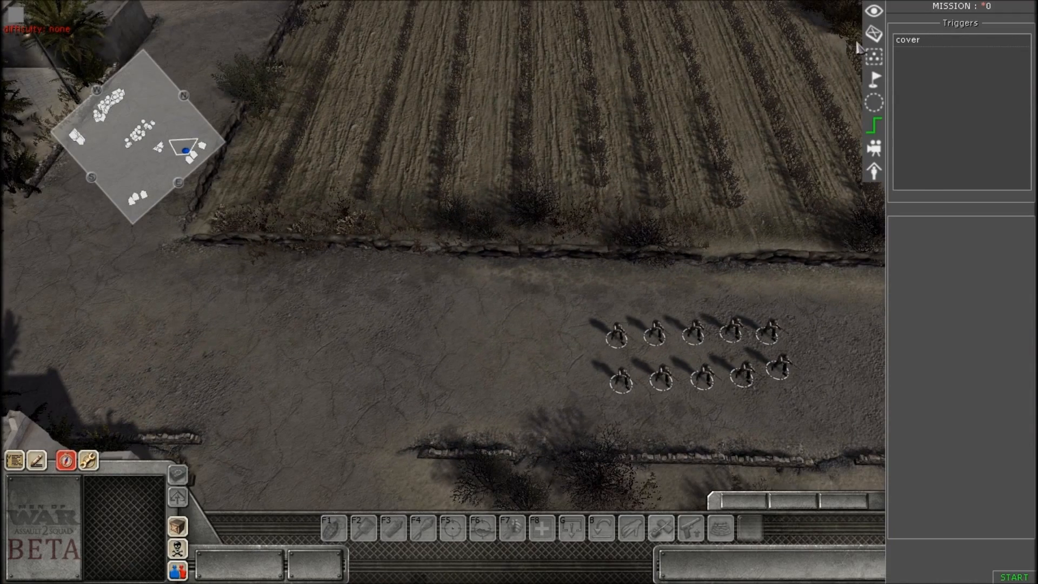
pyautogui.click(874, 33)
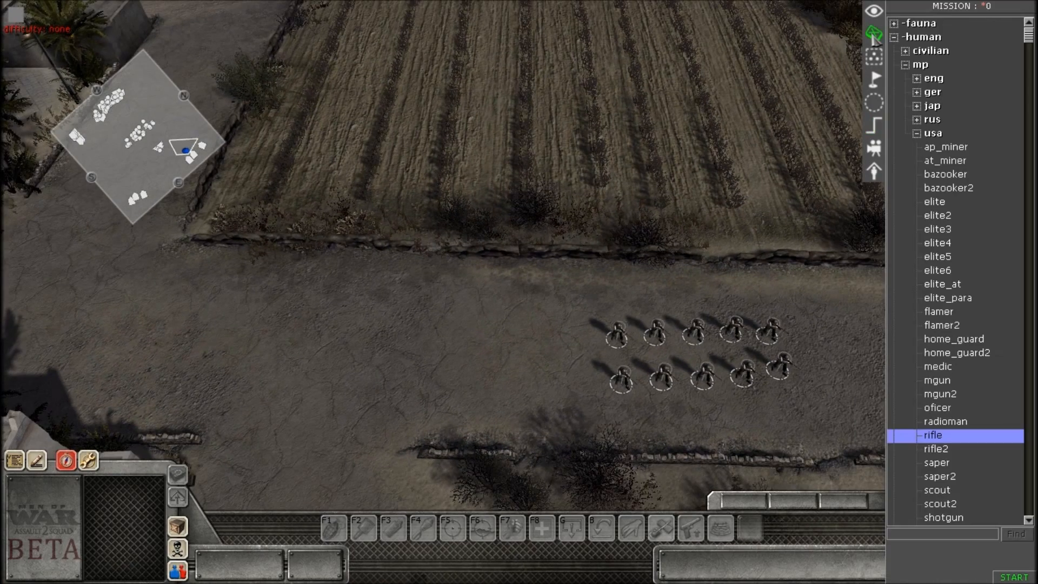
pyautogui.scroll(-2, 567, 284)
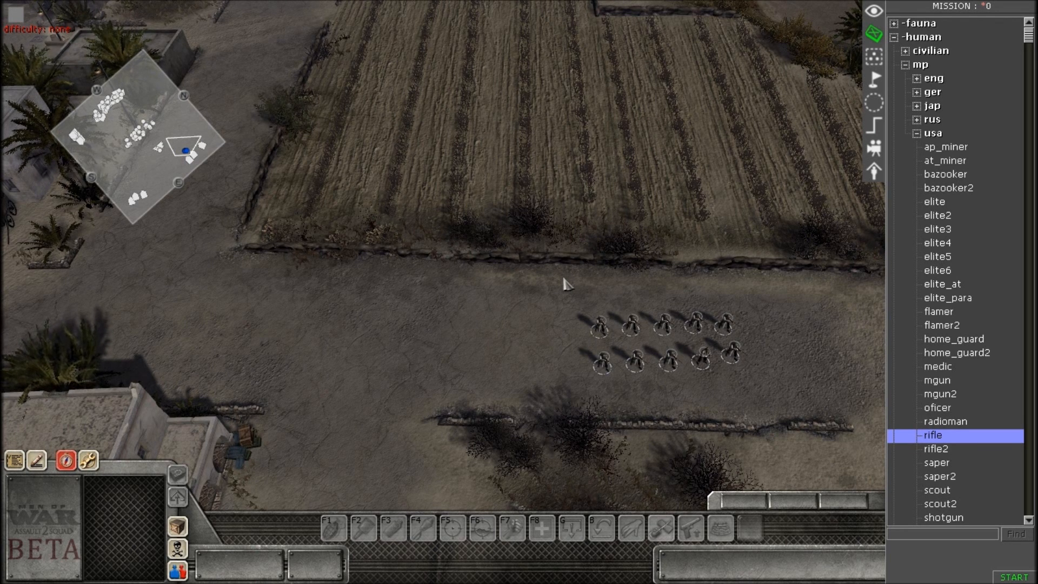
pyautogui.scroll(2, 562, 284)
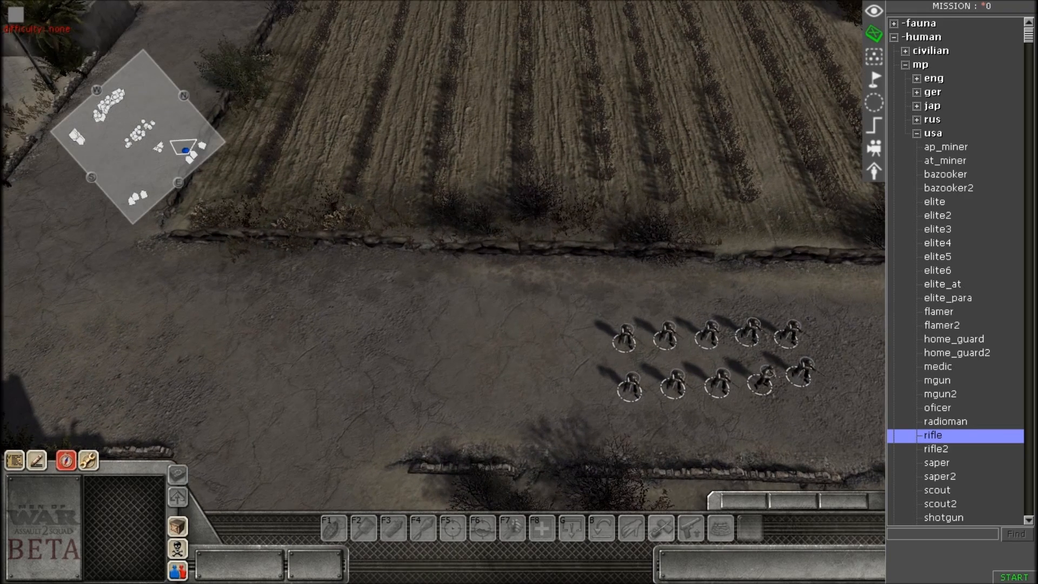
pyautogui.scroll(1, 565, 288)
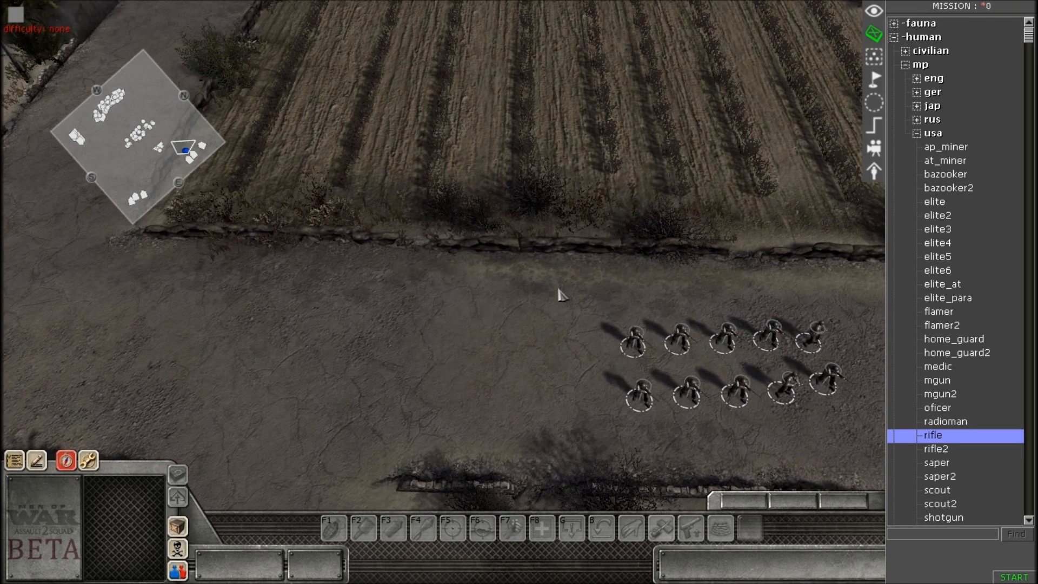
pyautogui.press('Right')
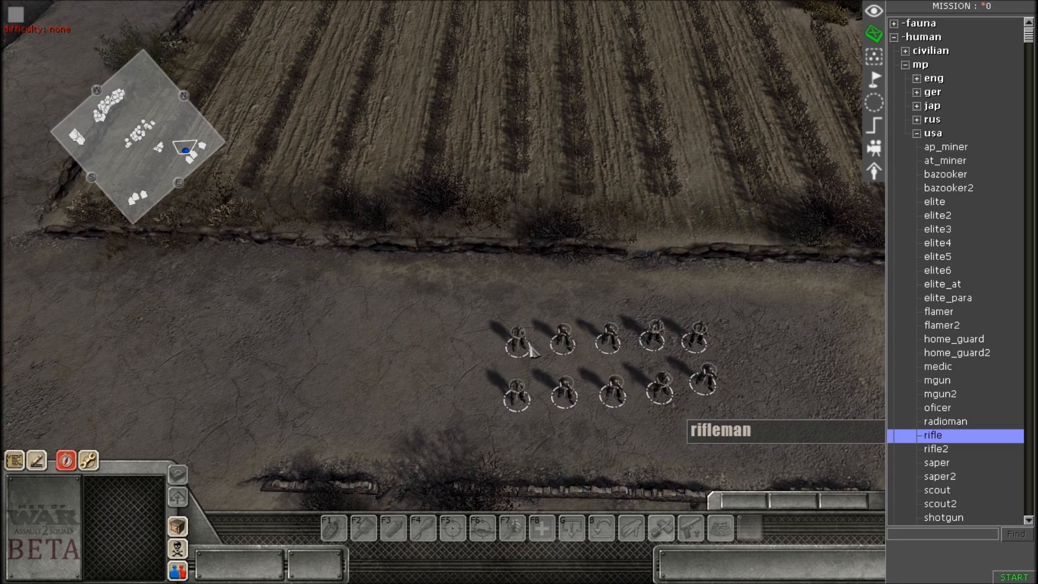
pyautogui.scroll(-2, 469, 363)
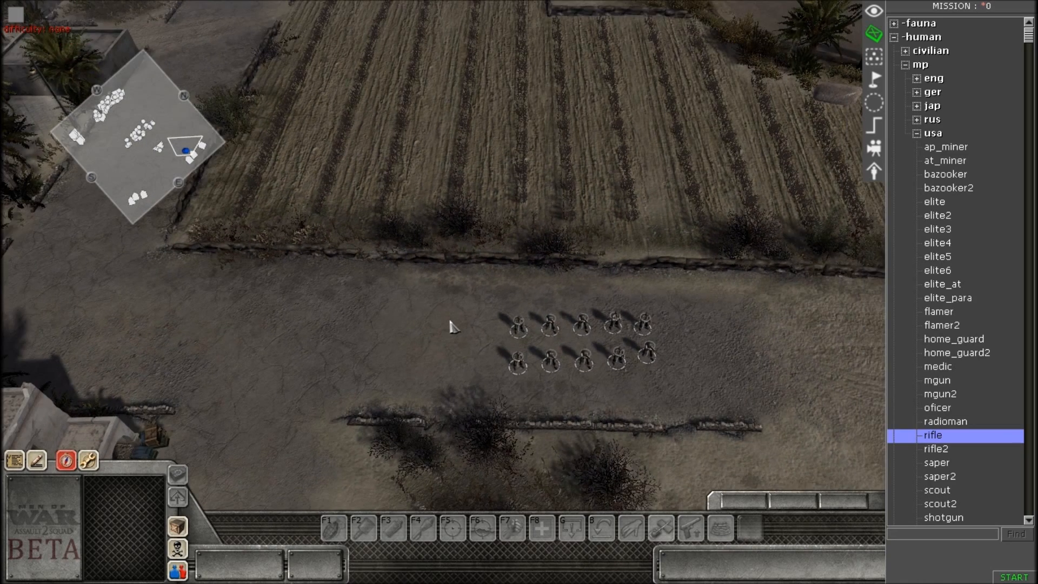
pyautogui.moveTo(441, 323); pyautogui.dragTo(485, 334, button='middle')
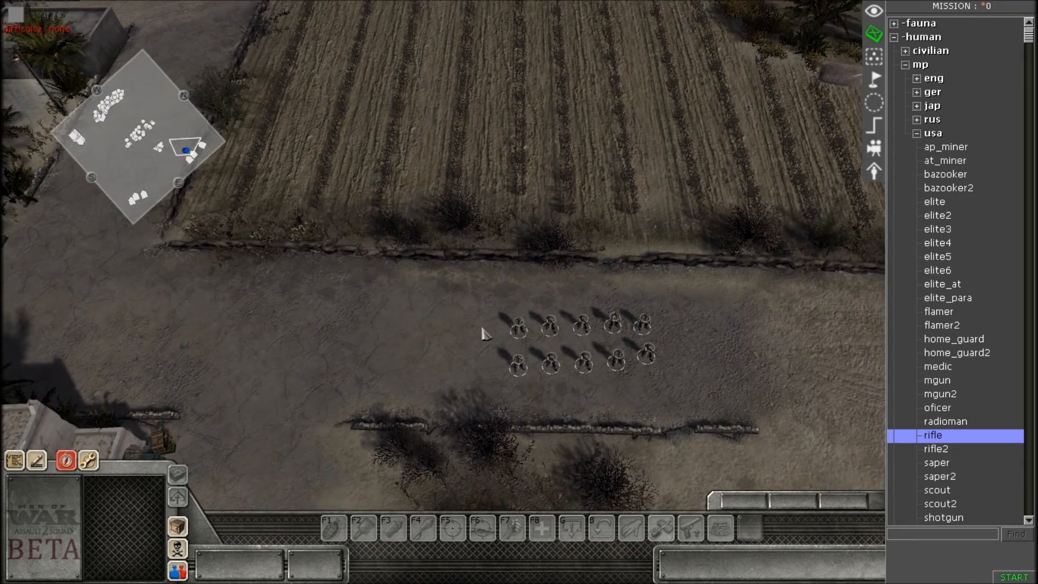
pyautogui.scroll(4, 483, 331)
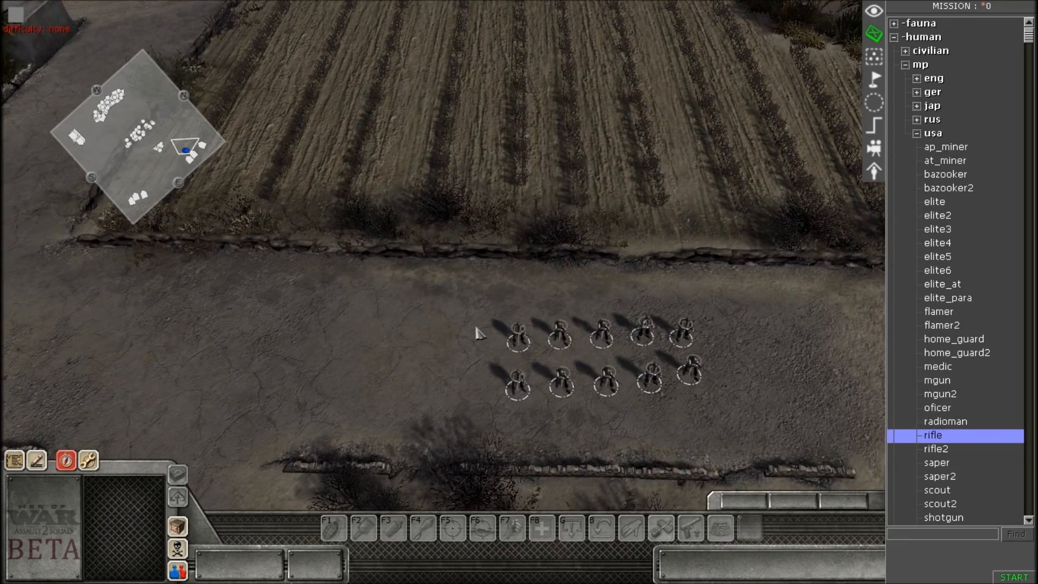
pyautogui.scroll(-4, 473, 297)
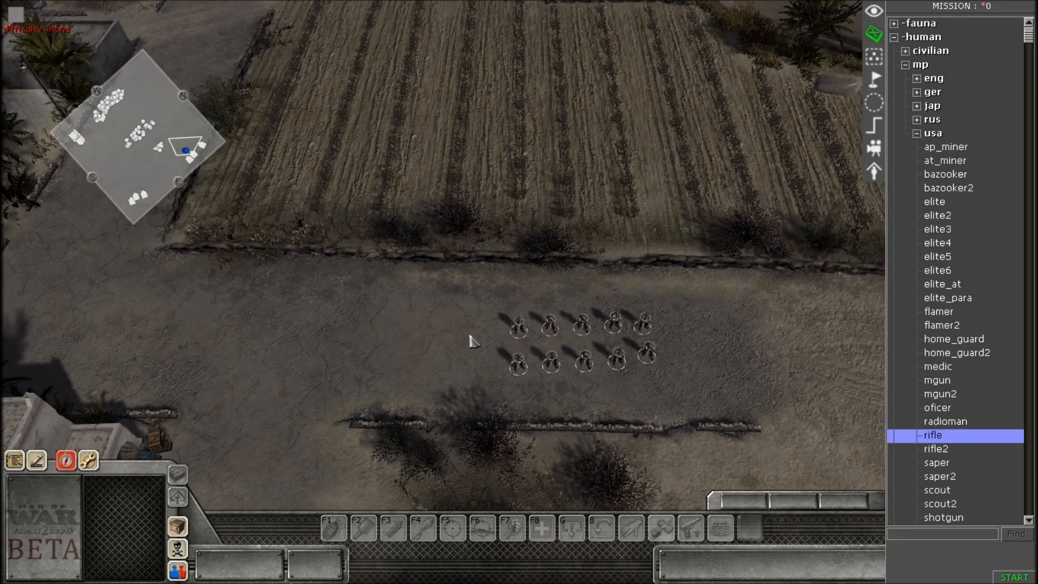
pyautogui.moveTo(466, 340); pyautogui.dragTo(460, 378, button='middle')
pyautogui.scroll(-2, 462, 263)
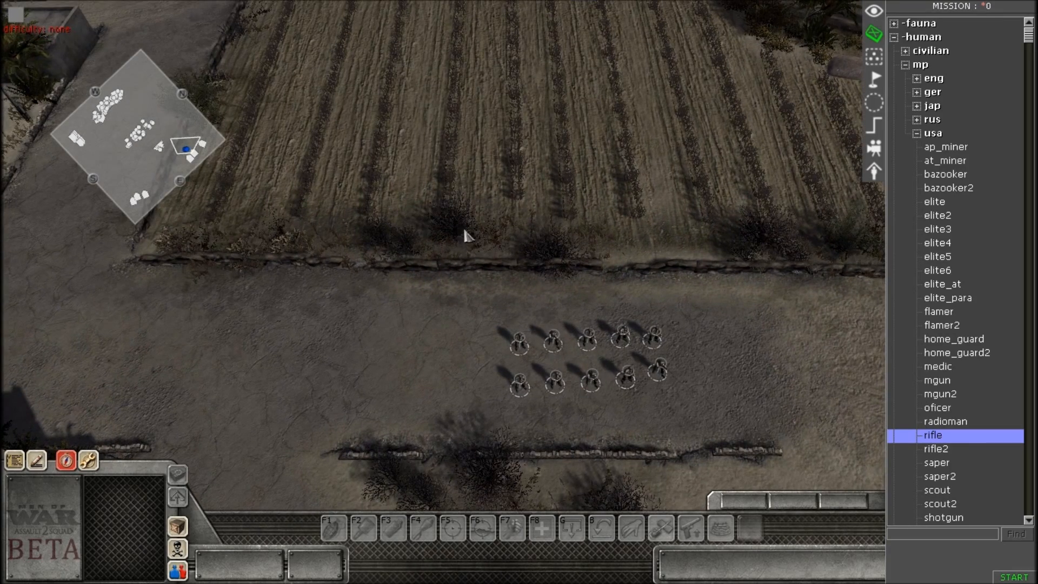
# Return to the mission's trigger list with the riflemen and the wall in view
pyautogui.click(872, 125)
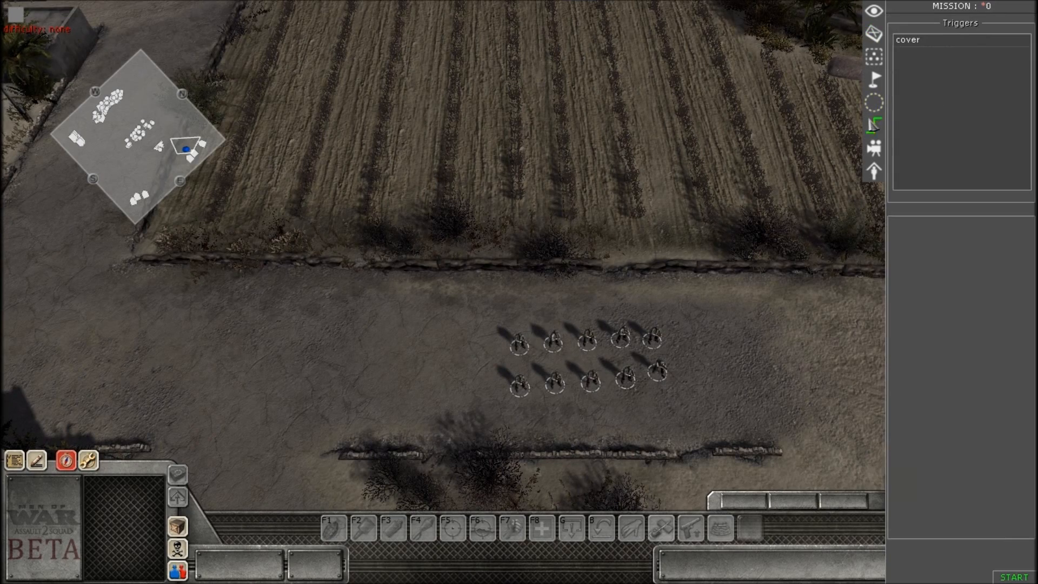
pyautogui.scroll(2, 643, 340)
pyautogui.scroll(-2, 643, 340)
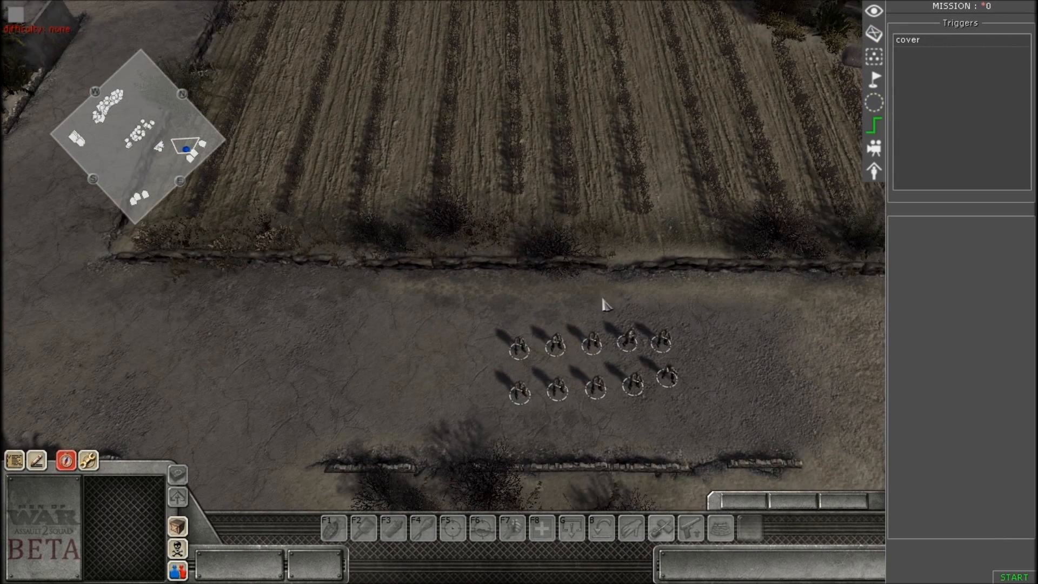